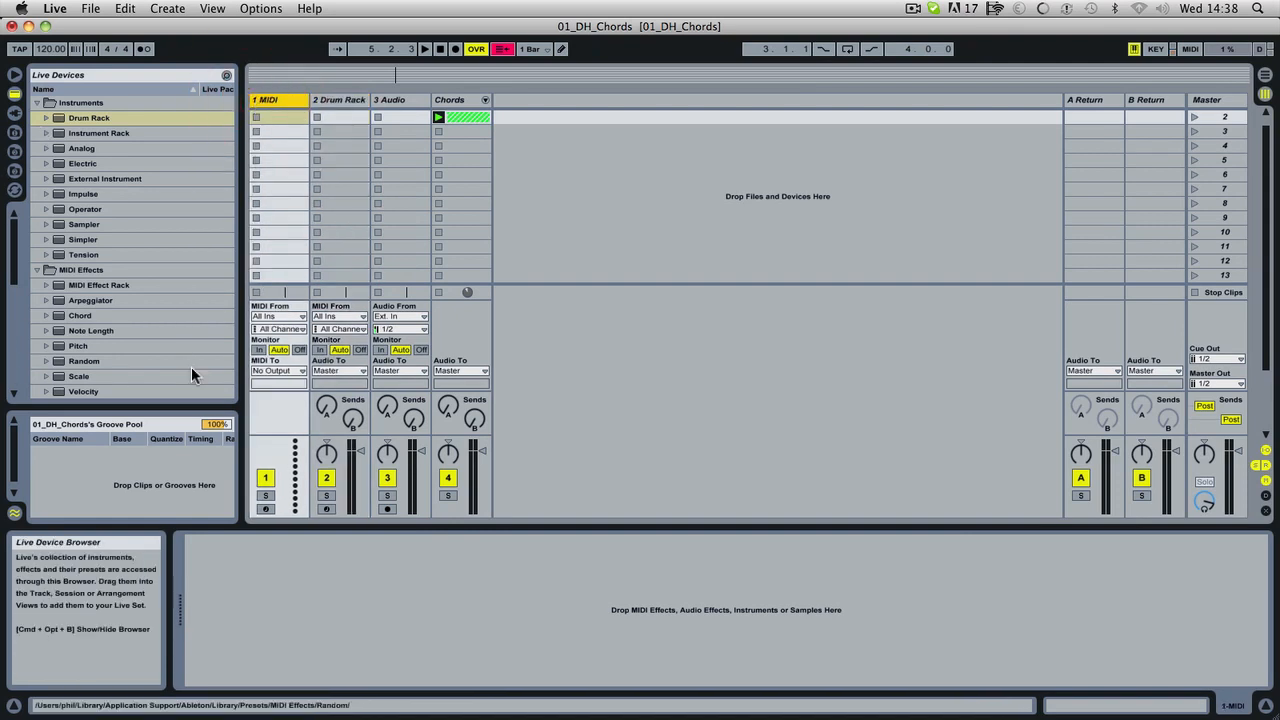
Collapse the Instruments, MIDI Effects and Audio Effects folders in the device browser.
click(37, 102)
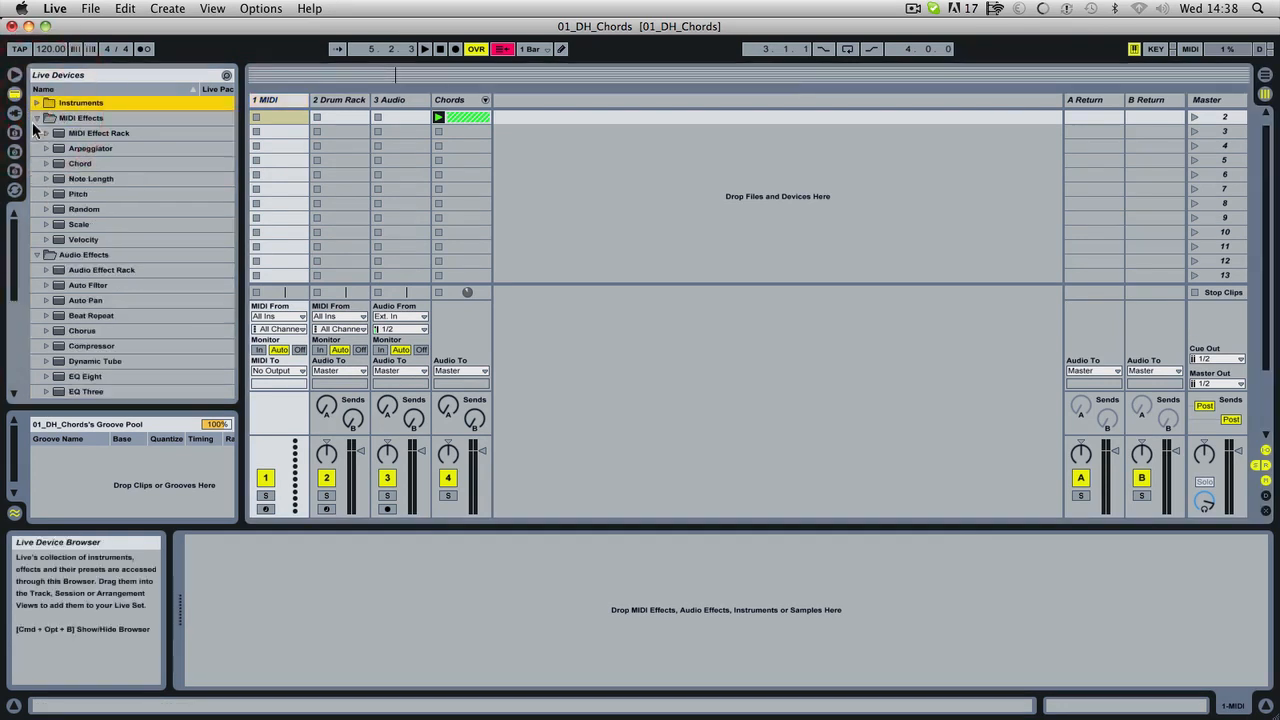
click(37, 117)
click(37, 133)
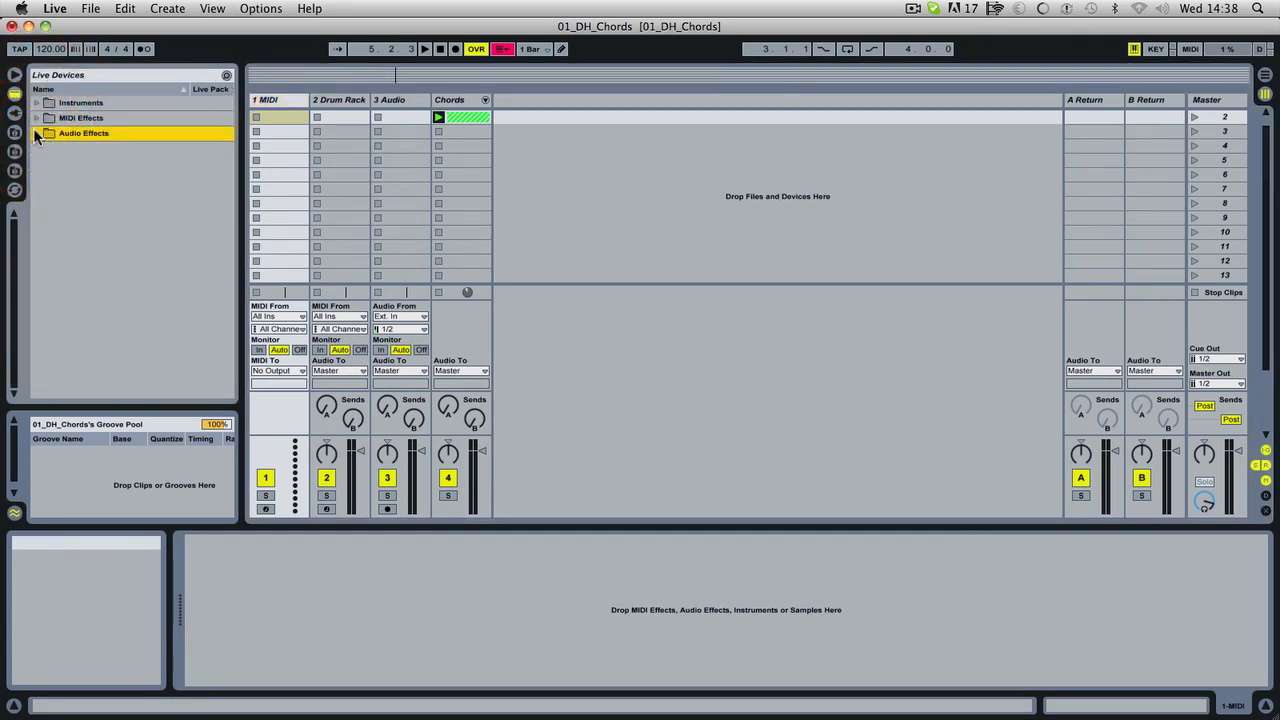
Show the HTM DUTCH HOUSE files, collapse Midi Files and expand the Drums folder inside Samples.
click(14, 131)
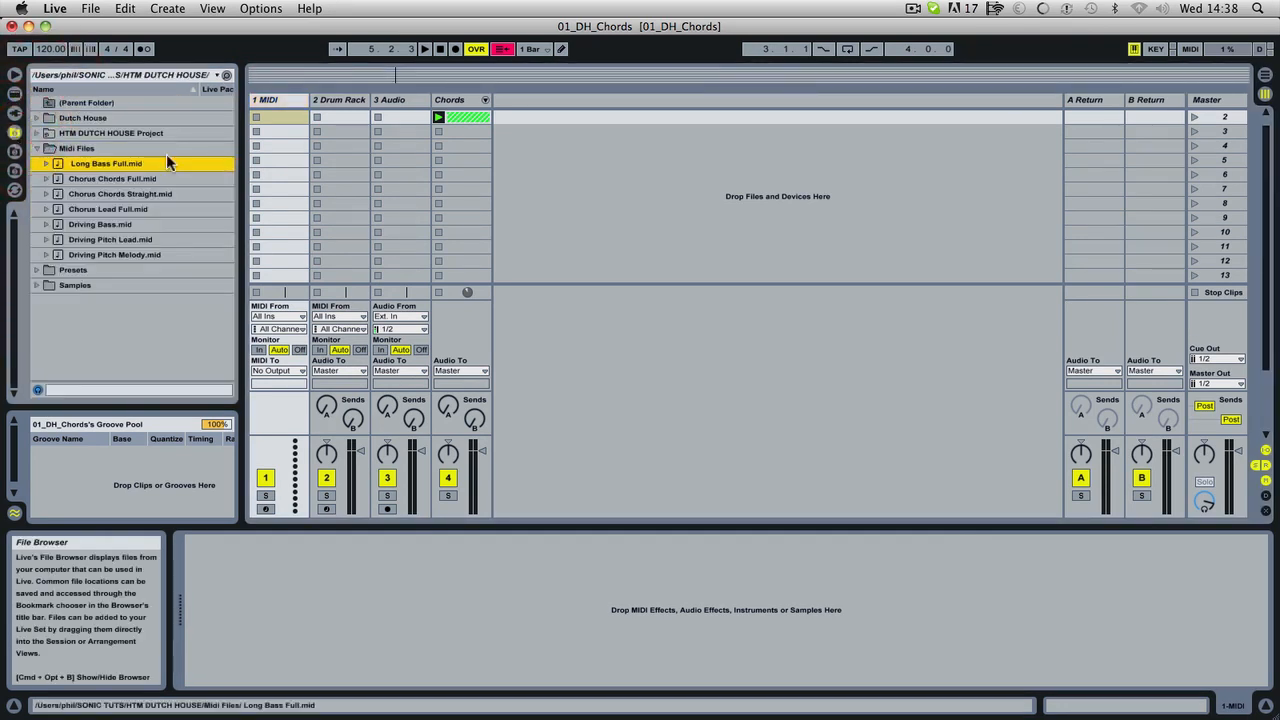
click(37, 148)
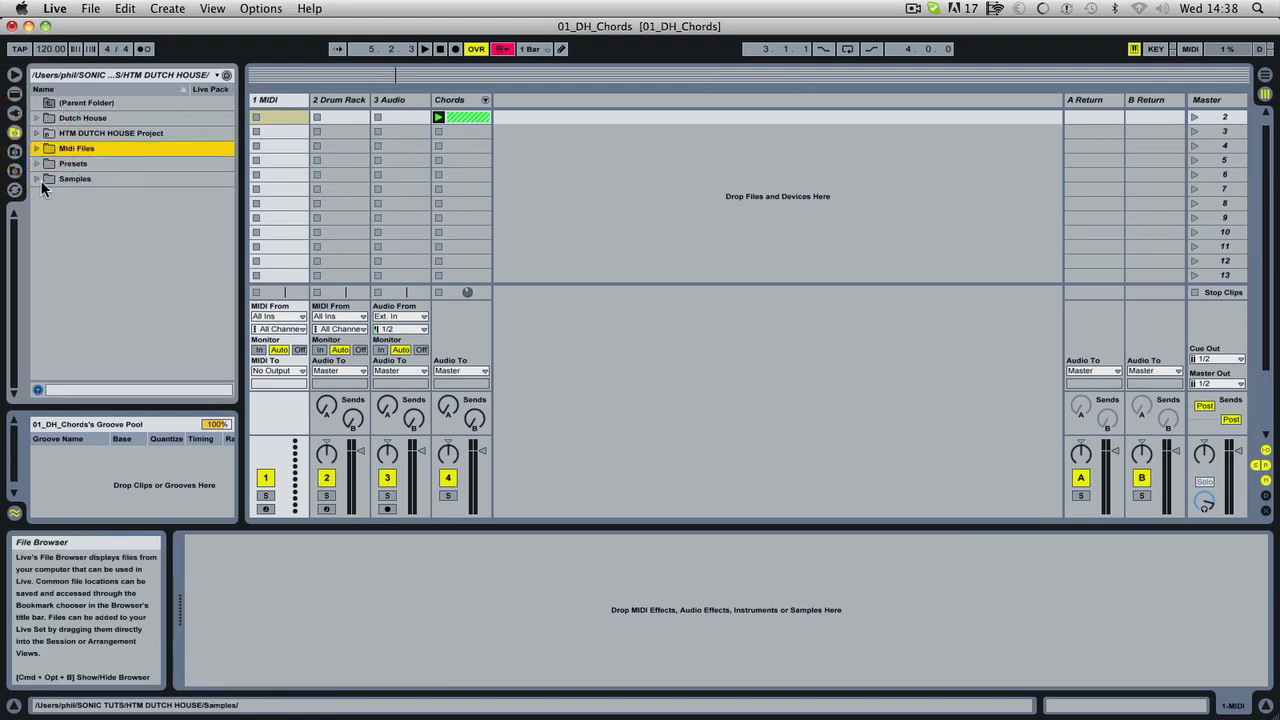
click(37, 179)
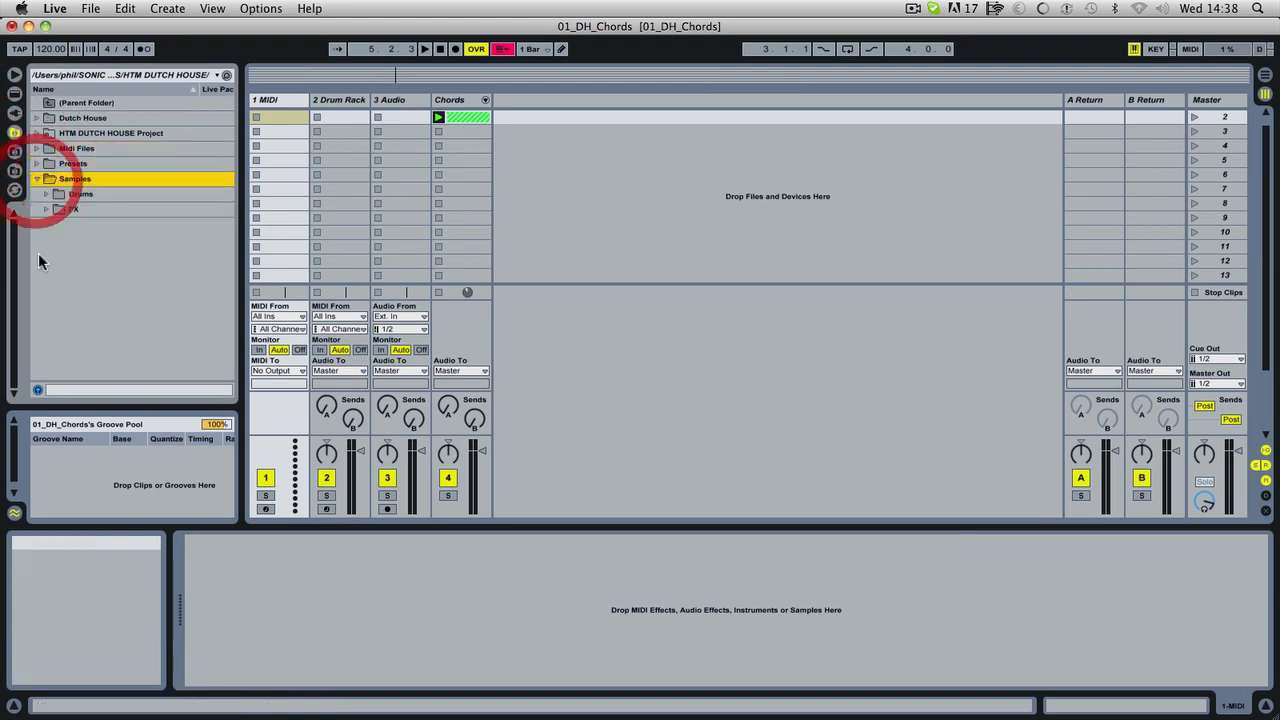
click(45, 193)
click(92, 224)
scroll(110, 335, down, 2)
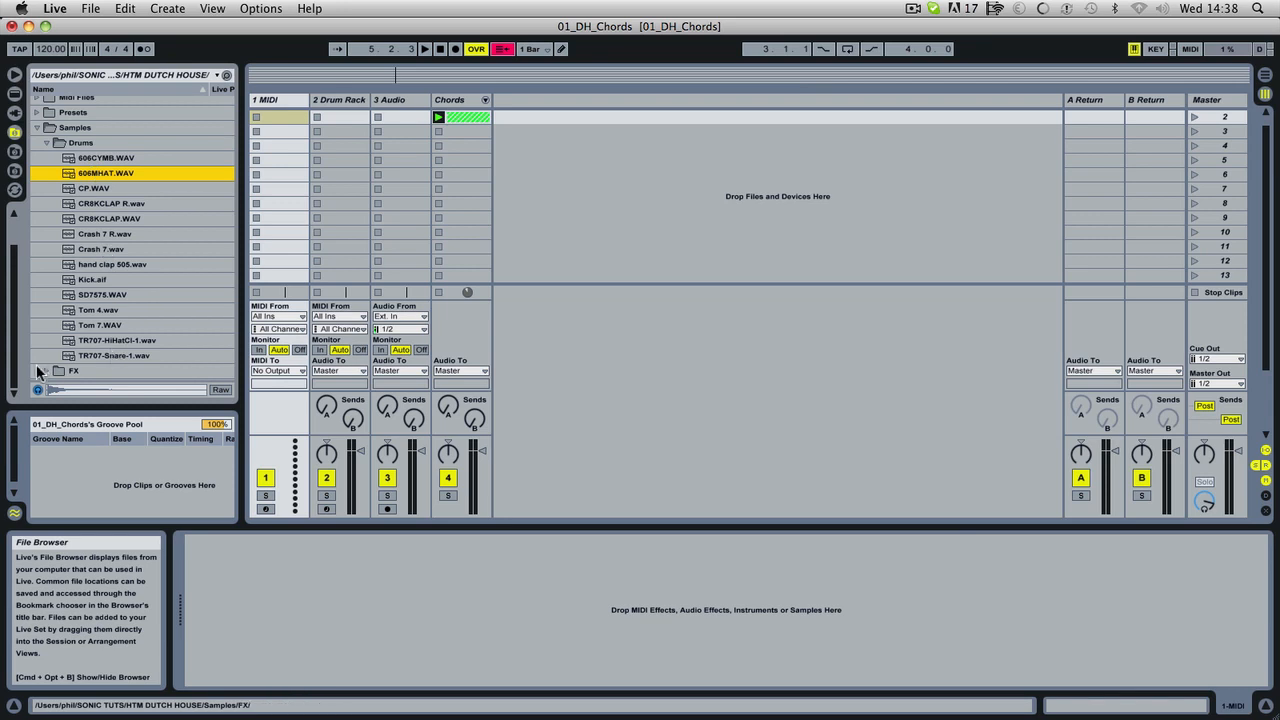
Audition the one-shot samples in the Drums folder one by one, from 606CYMB.WAV down to TR707-Snare-1.wav.
click(90, 158)
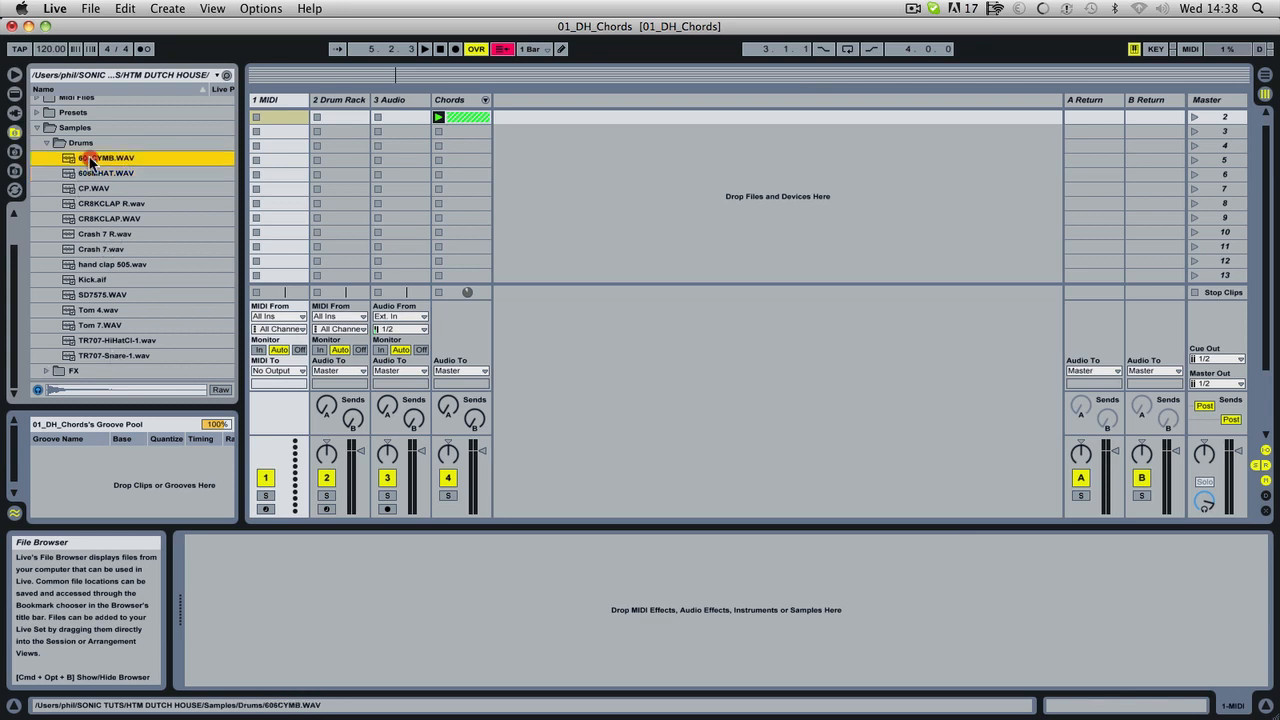
click(91, 172)
click(89, 187)
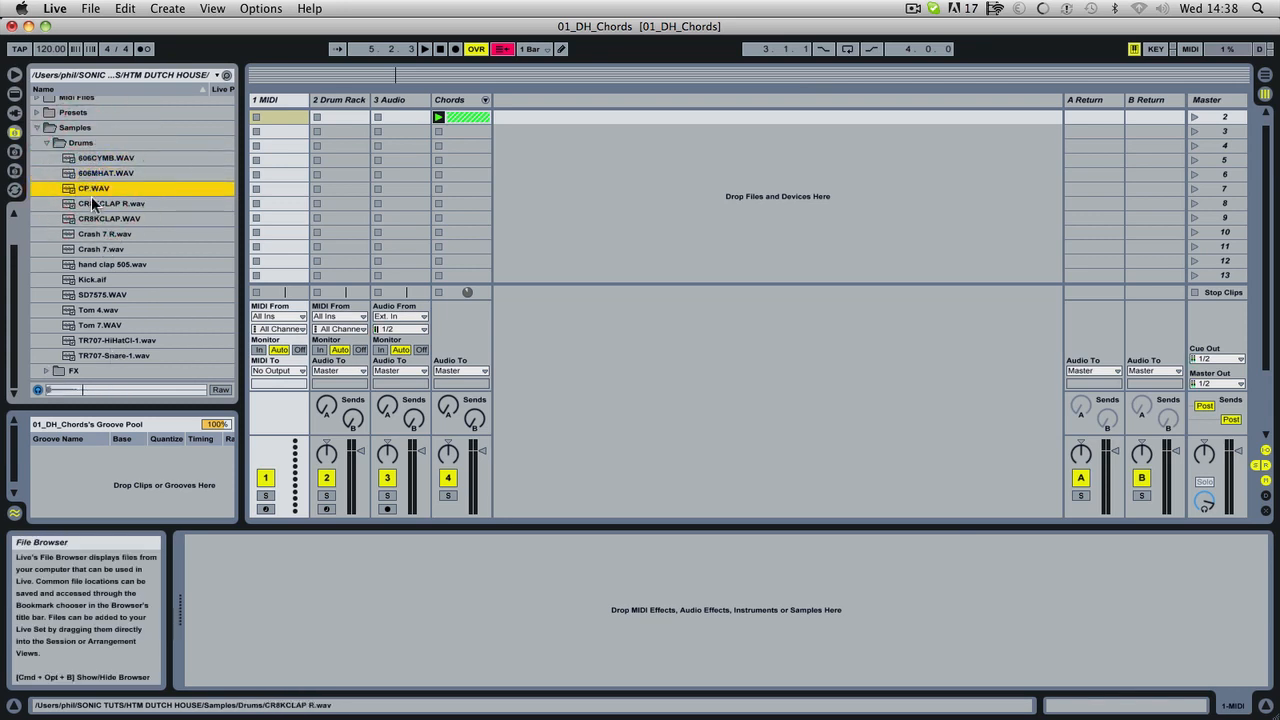
click(89, 203)
click(90, 218)
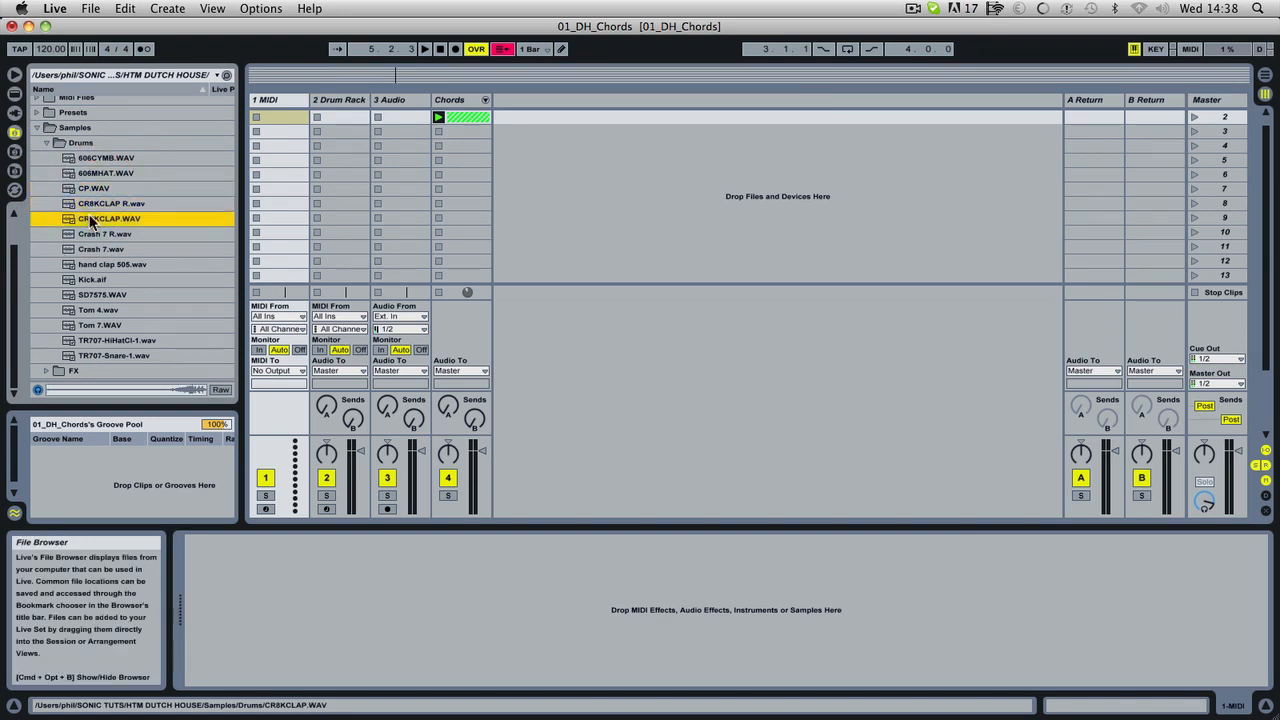
click(90, 234)
click(90, 250)
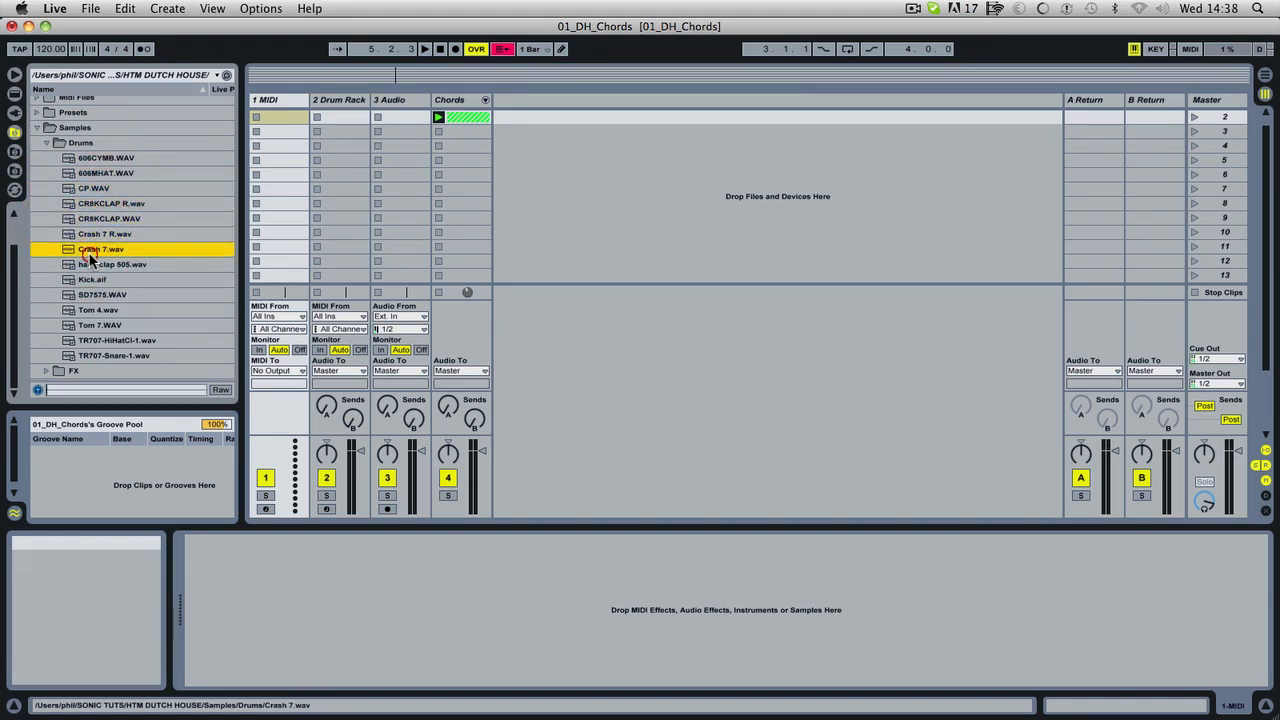
click(89, 266)
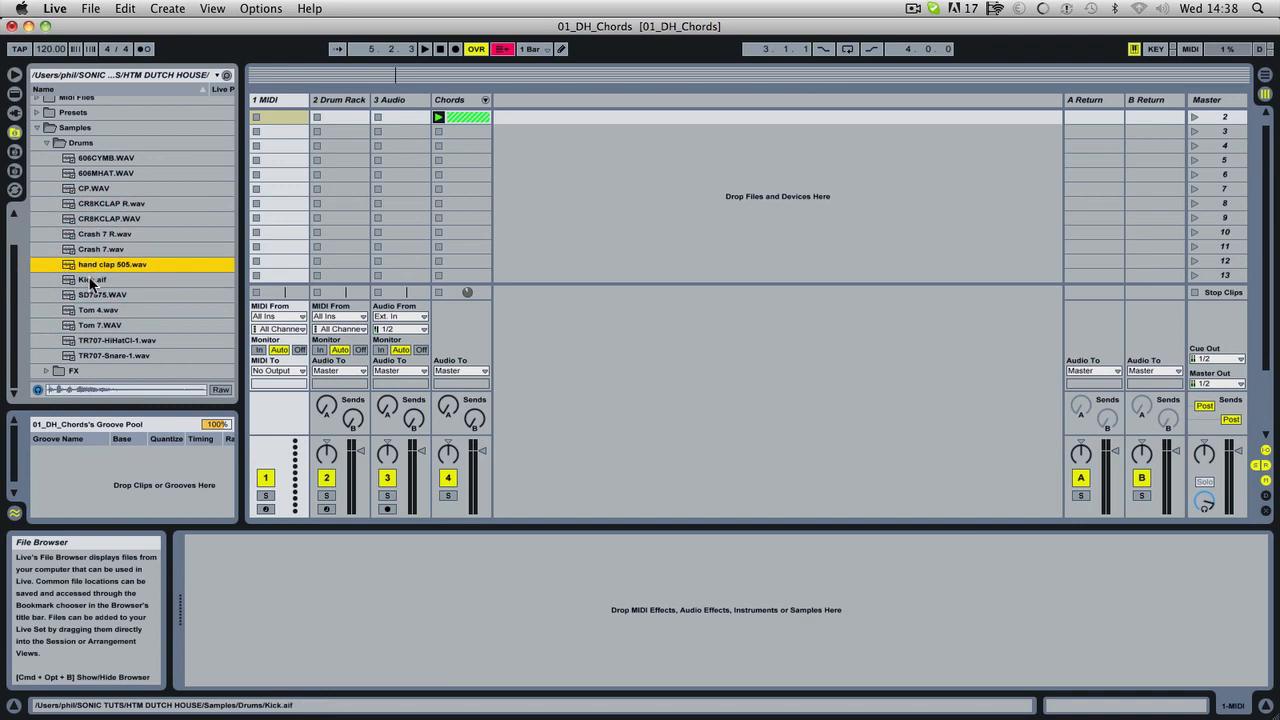
click(93, 273)
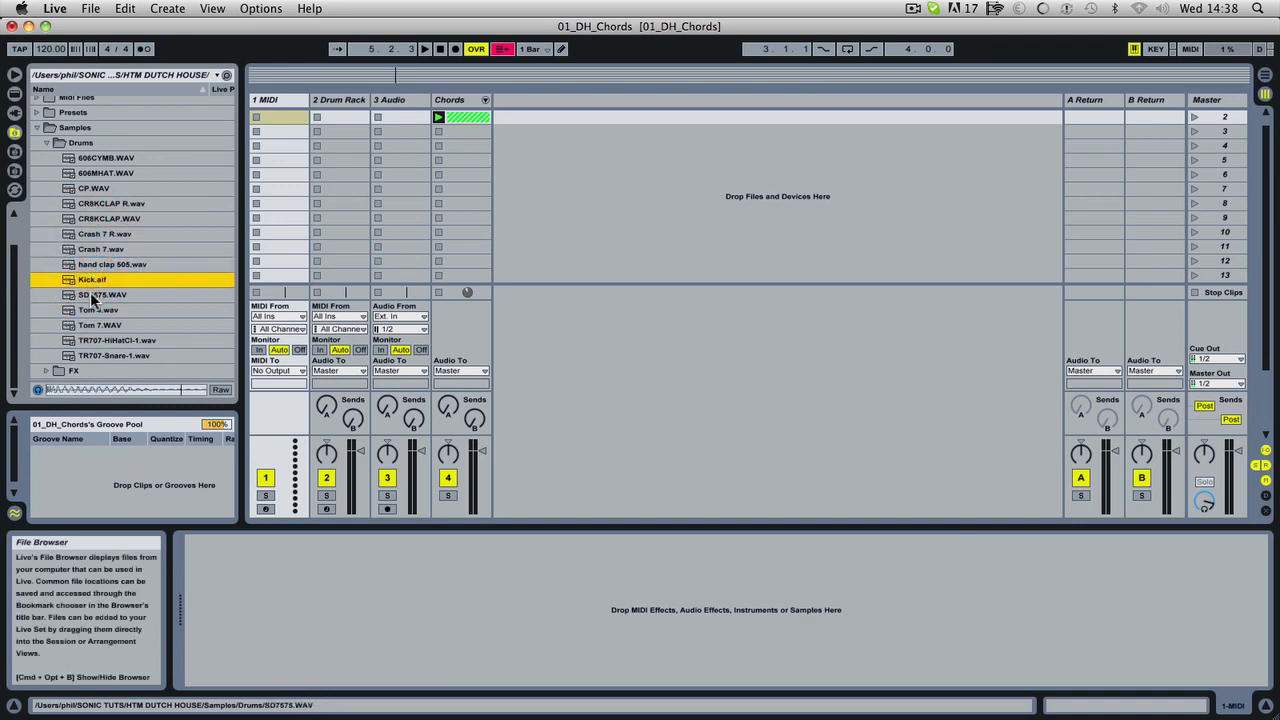
click(87, 298)
click(89, 284)
click(98, 296)
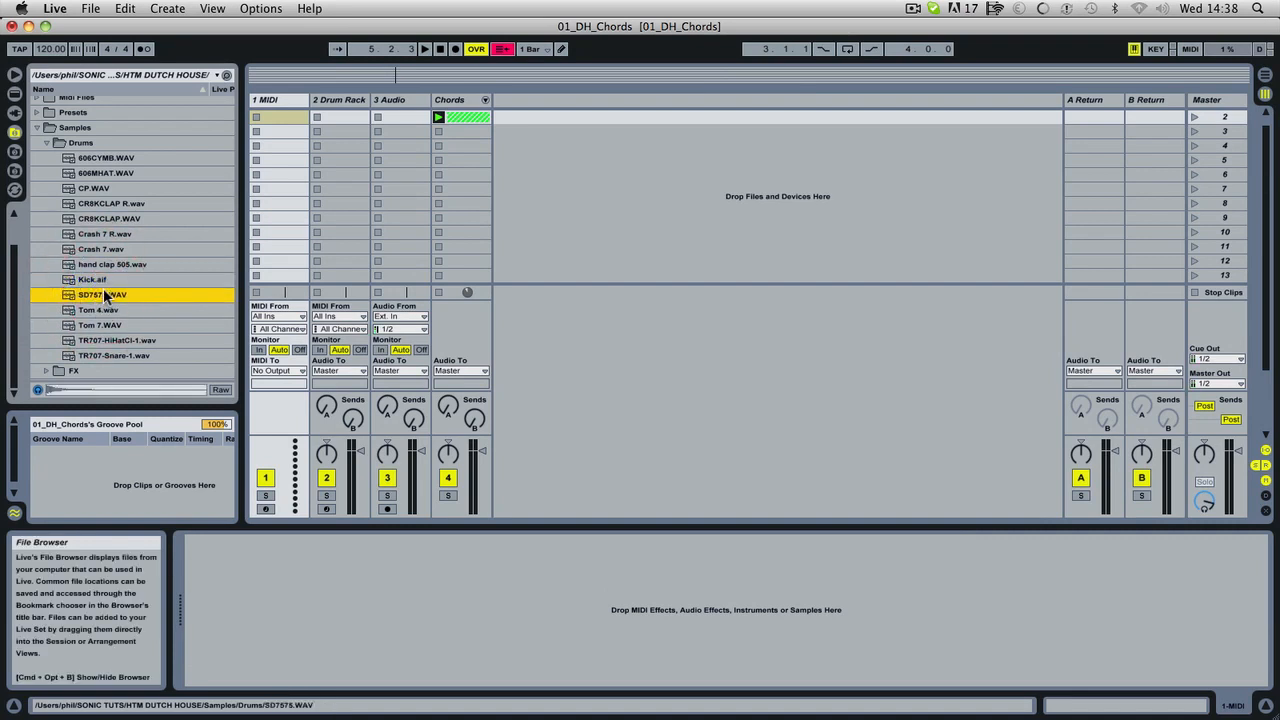
click(96, 312)
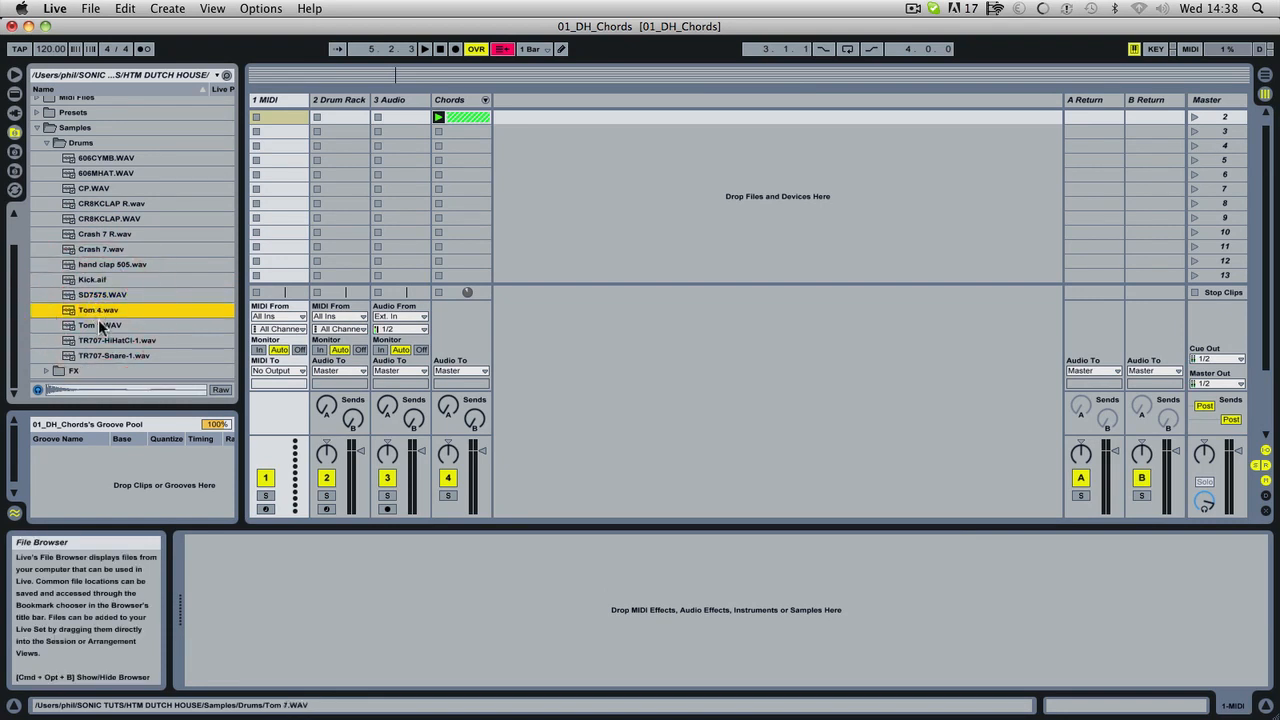
click(100, 326)
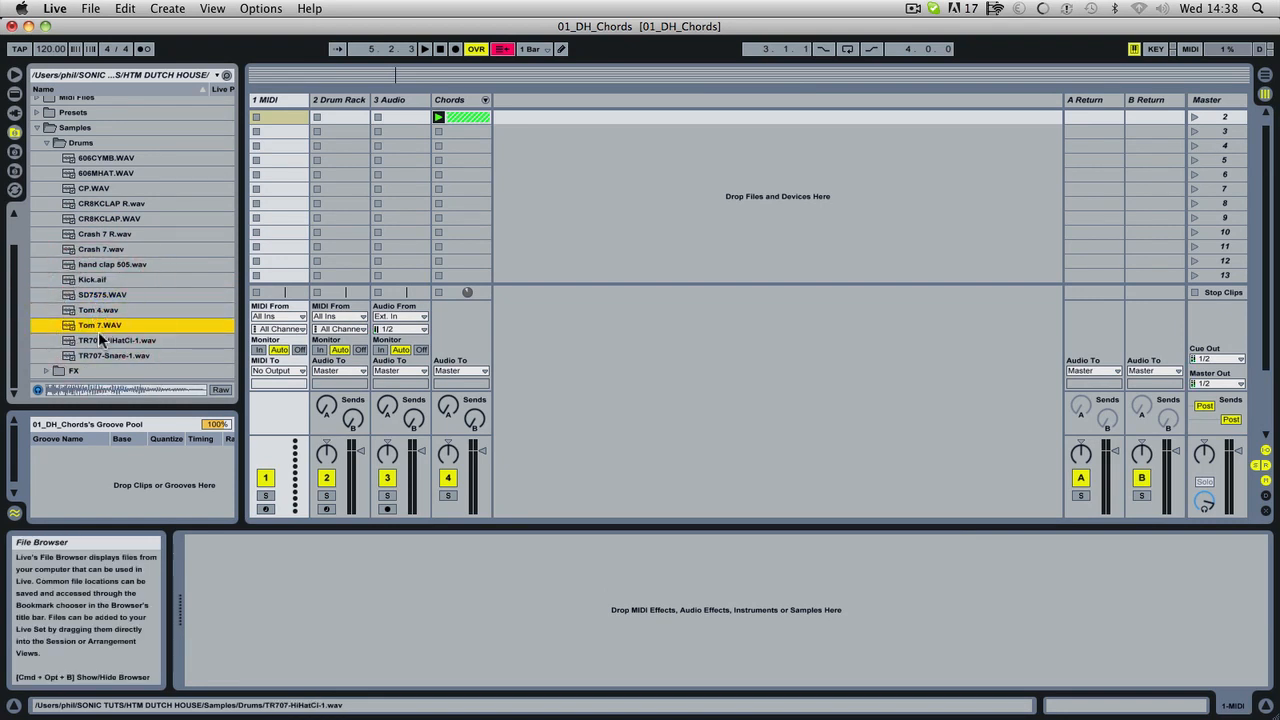
click(108, 341)
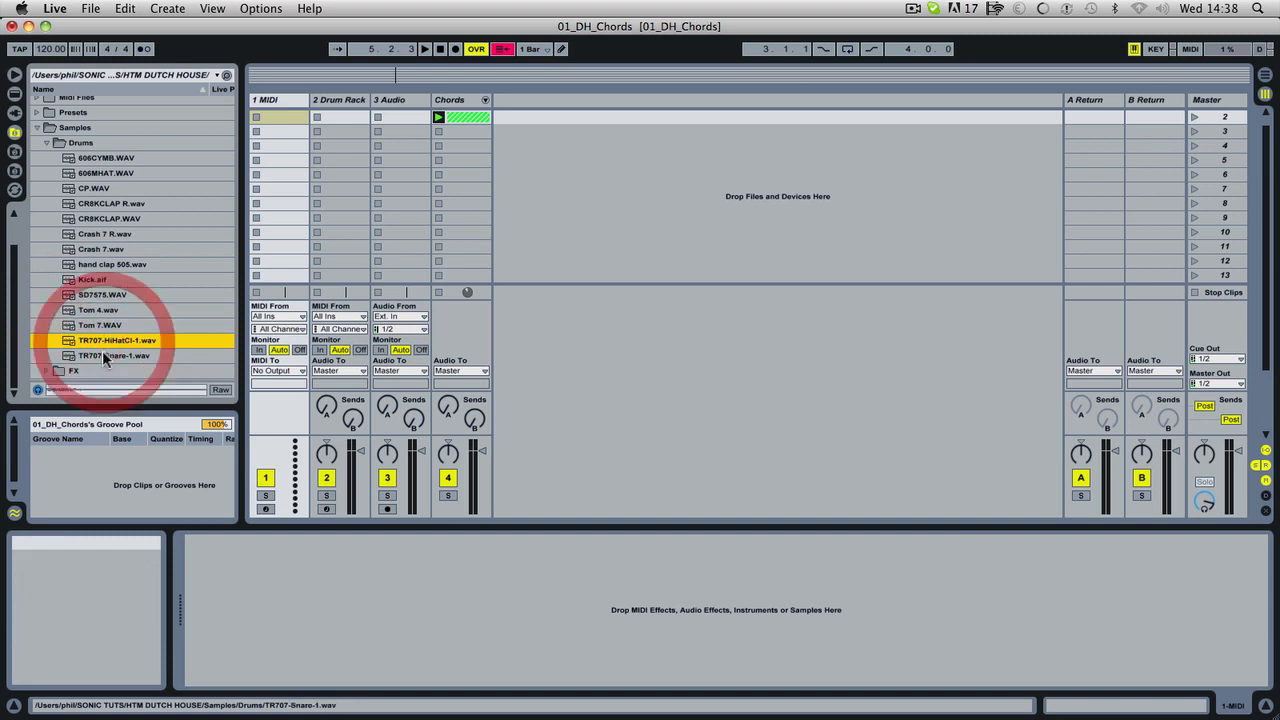
click(103, 357)
click(108, 340)
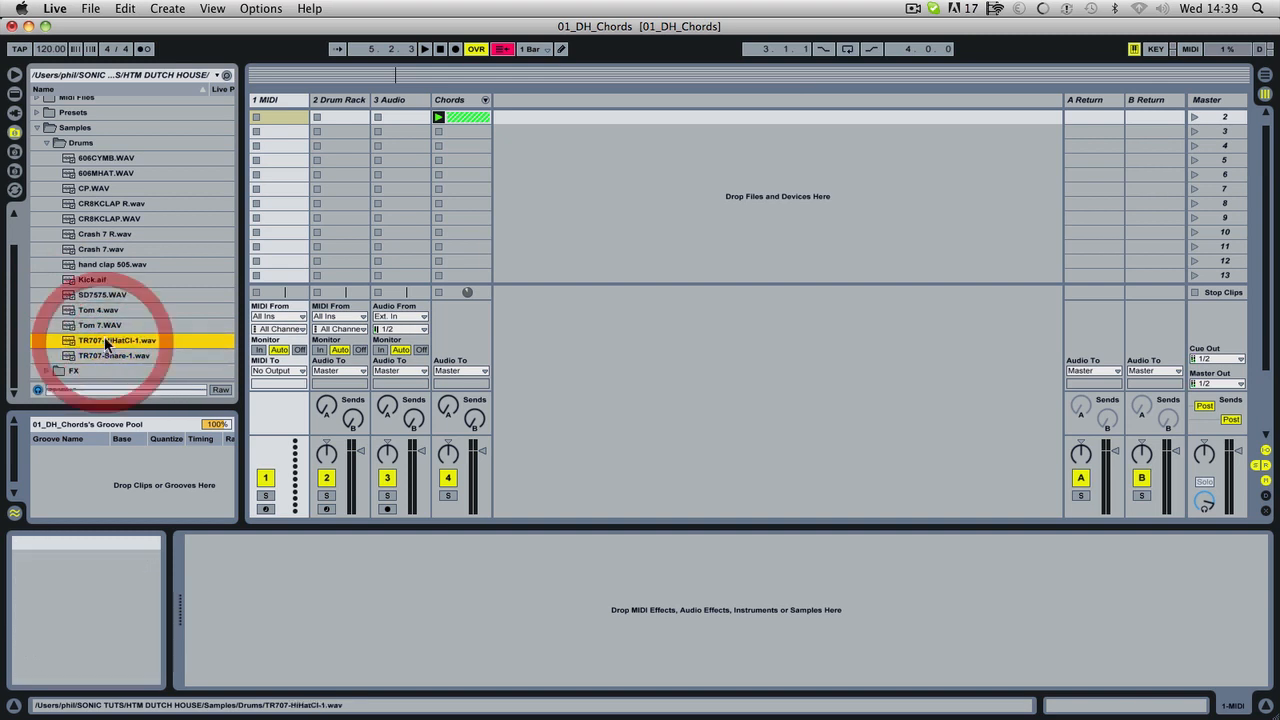
Switch to Safari and open the Music Machines: Roland bookmark from the Free Samples collection under Audio Production.
click(146, 698)
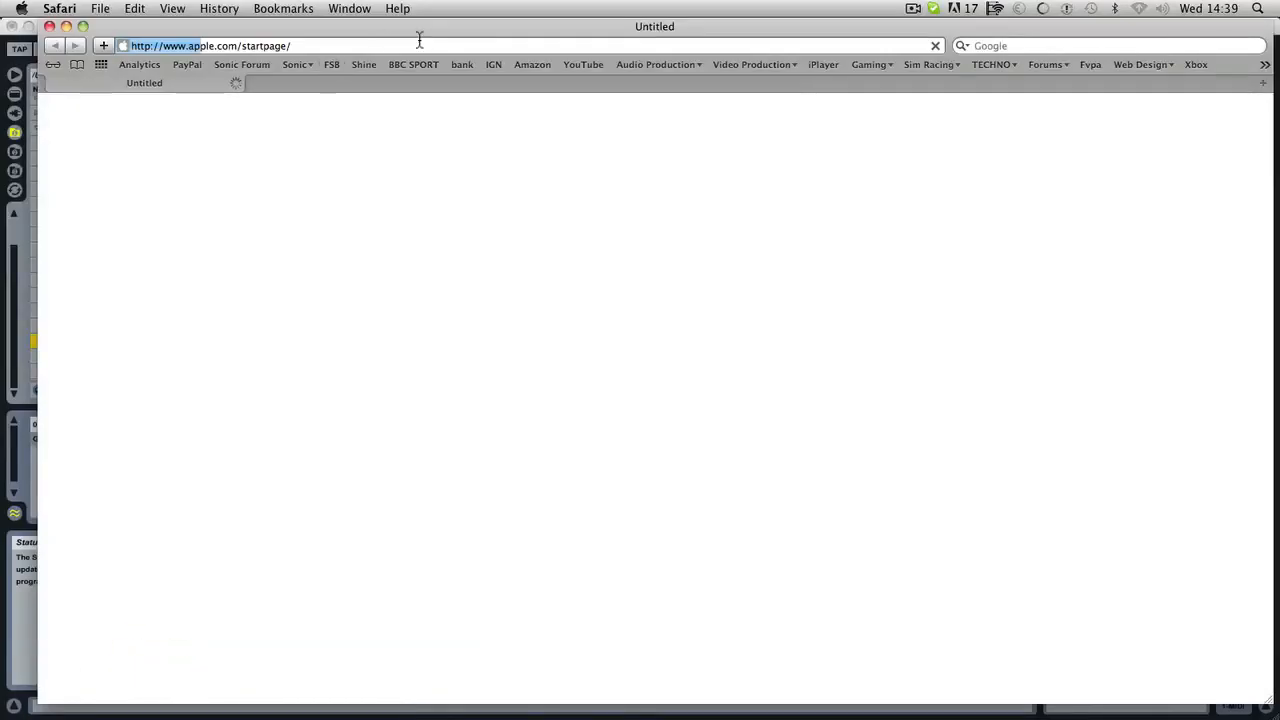
click(664, 64)
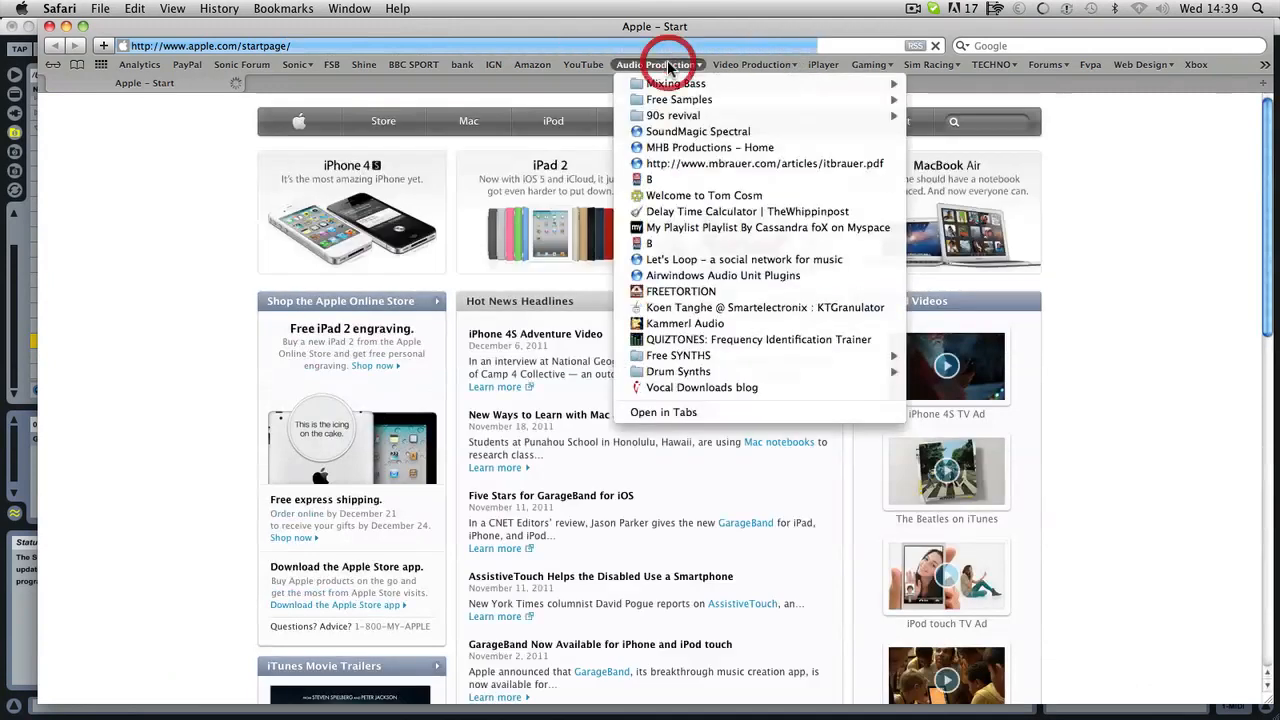
mouse_move(668, 101)
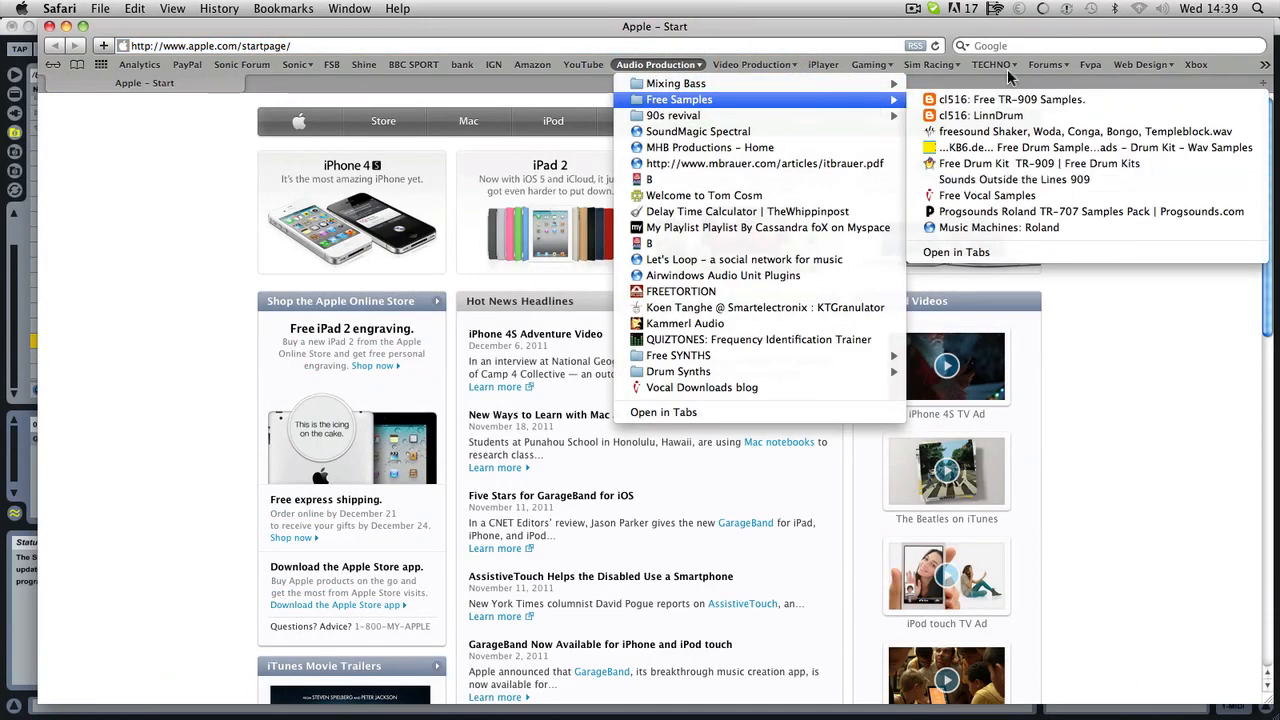
click(1025, 230)
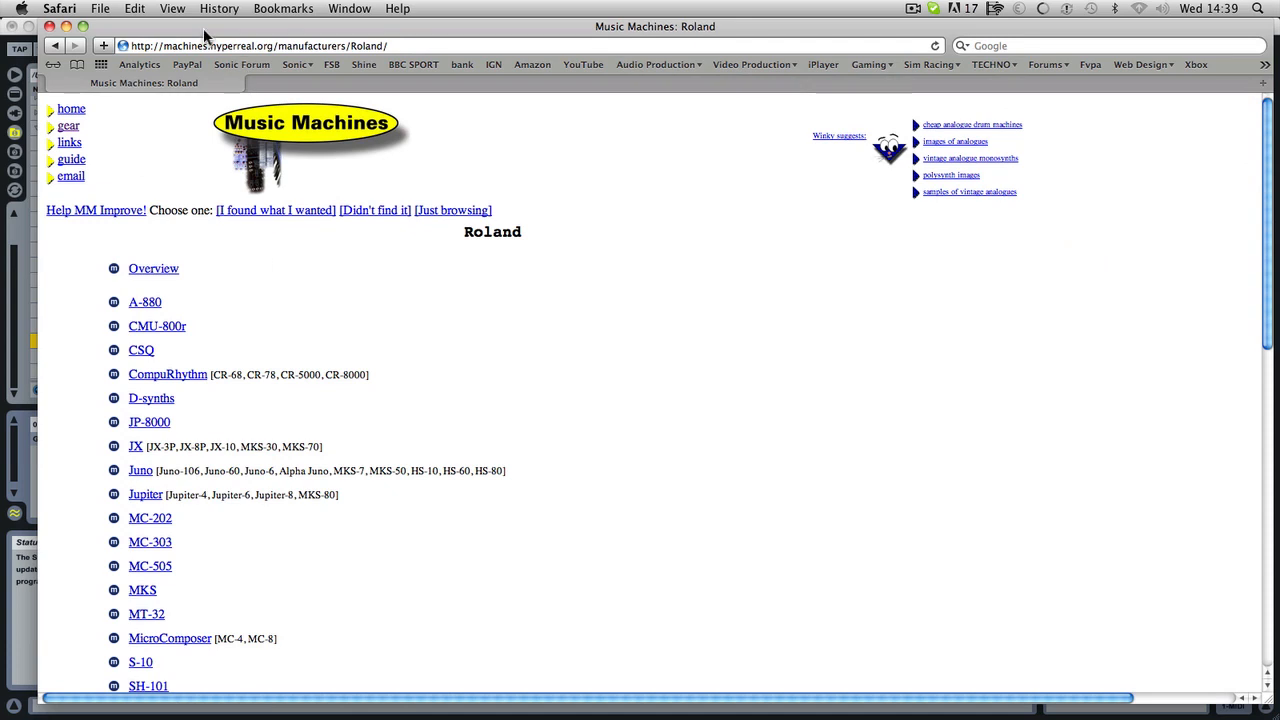
Examine the list of Roland machines offering samples and the web address of the page.
drag(203, 28, 180, 28)
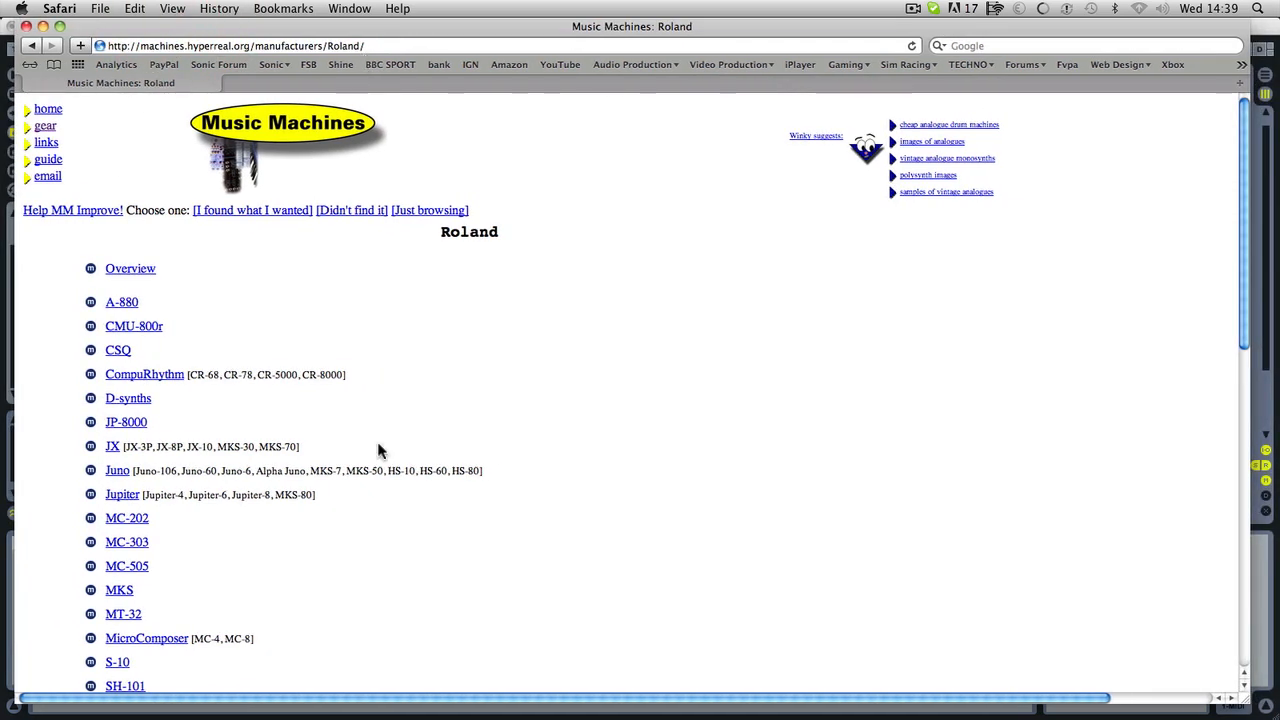
scroll(305, 463, down, 10)
scroll(264, 404, up, 3)
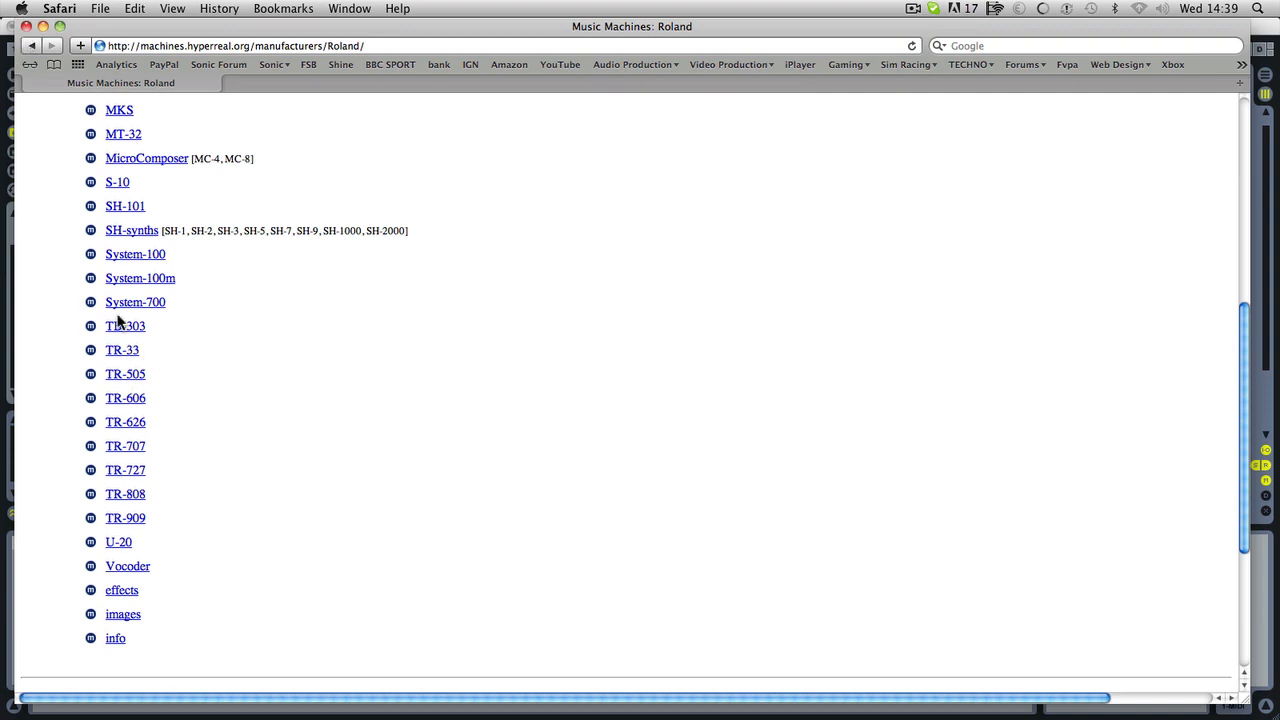
drag(425, 43, 101, 10)
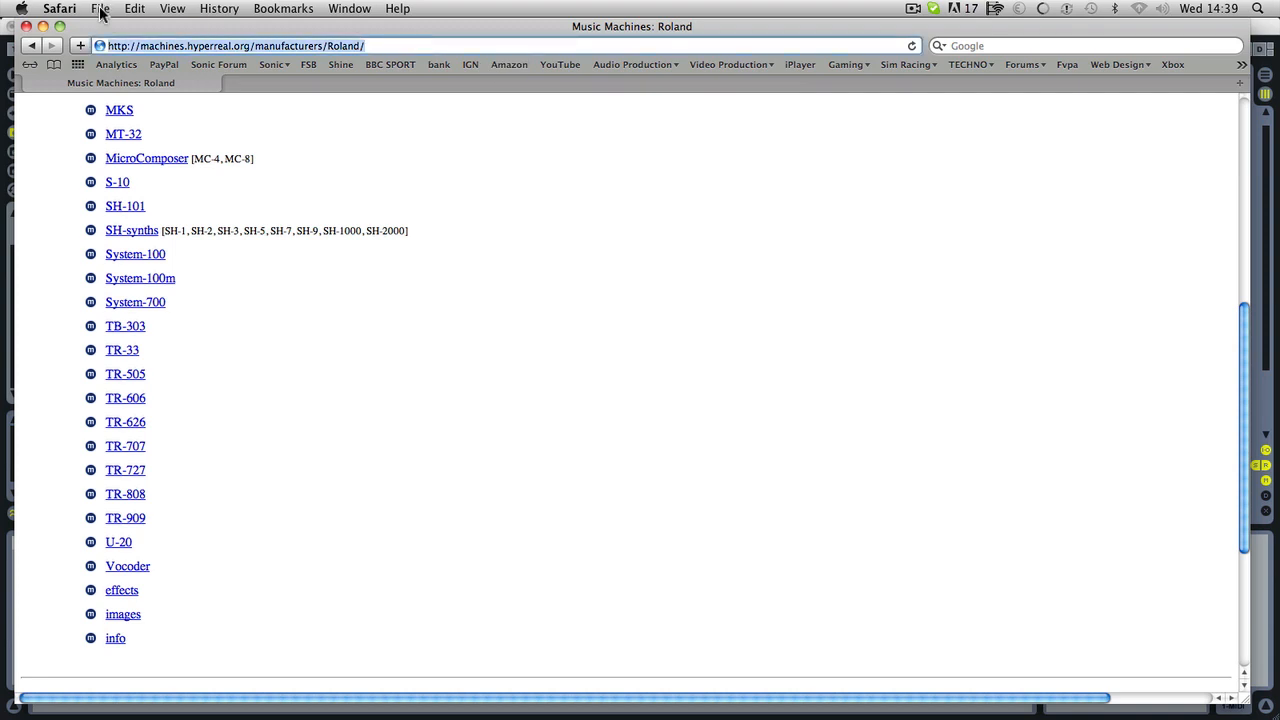
click(140, 45)
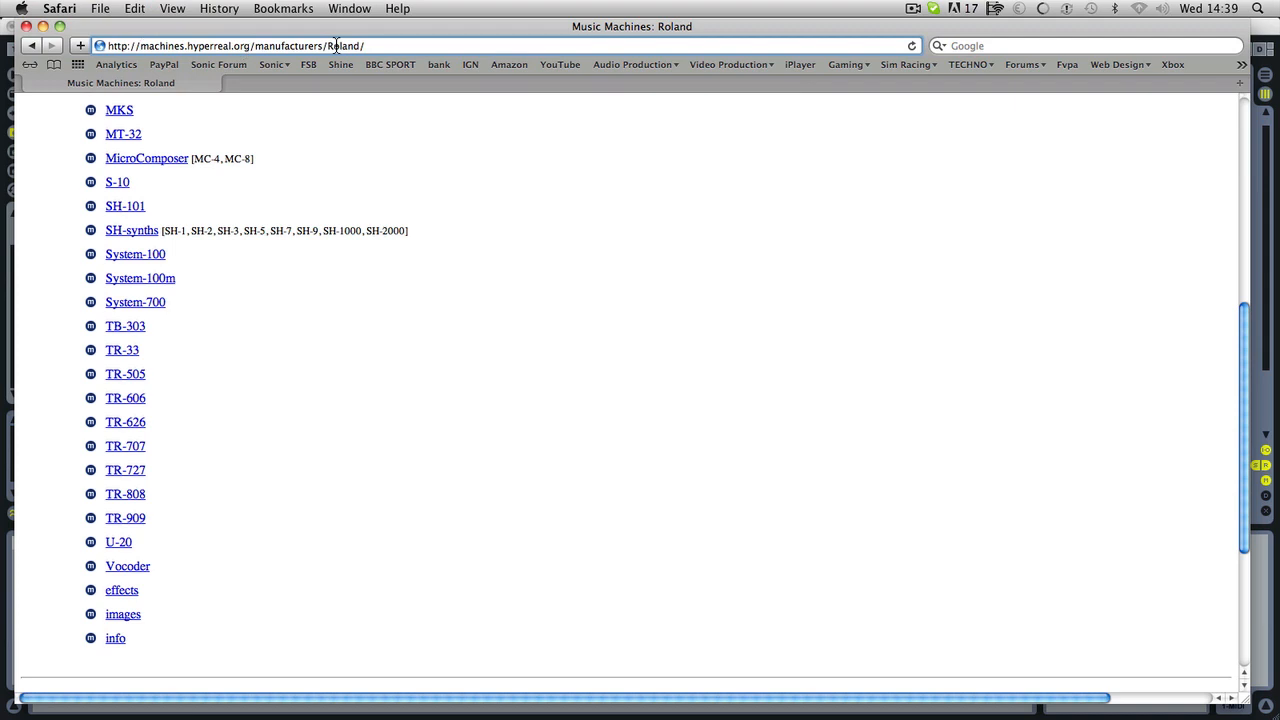
scroll(204, 450, up, 10)
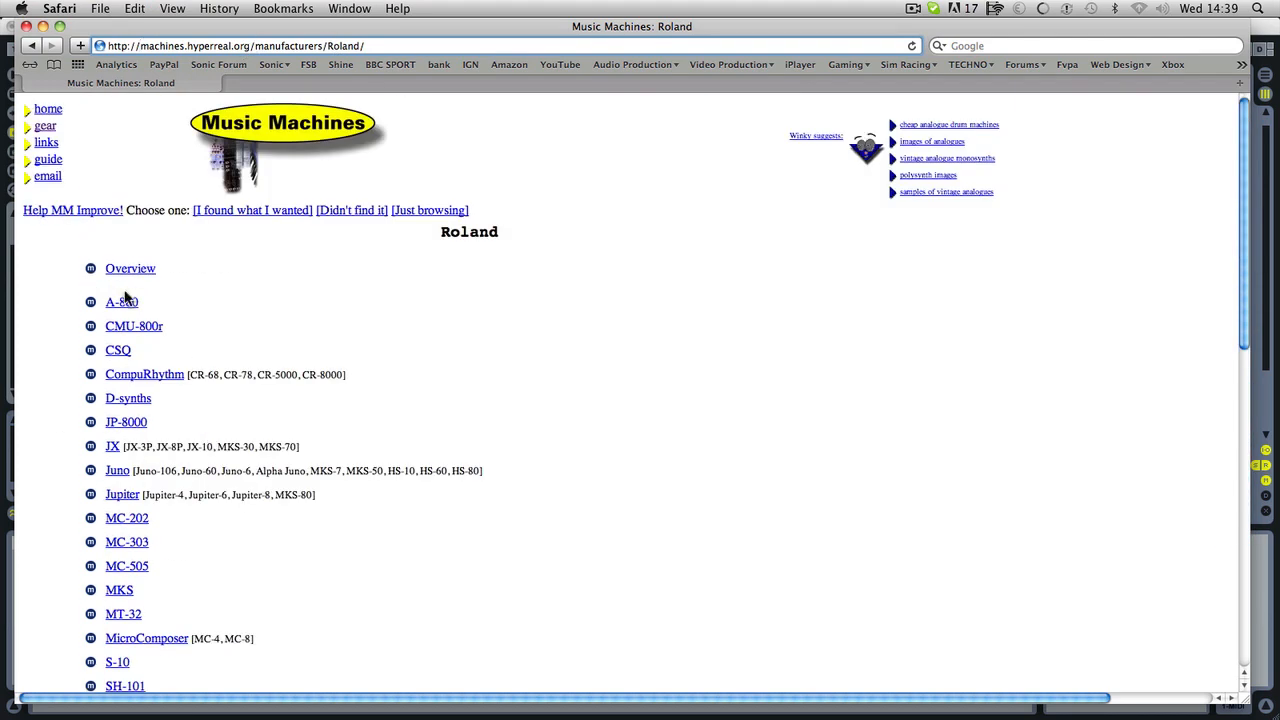
Close the browser window, return to Ableton Live and preview the drum samples again from TR707-HiHatCl-1.wav up to Crash 7.wav.
click(26, 26)
click(803, 322)
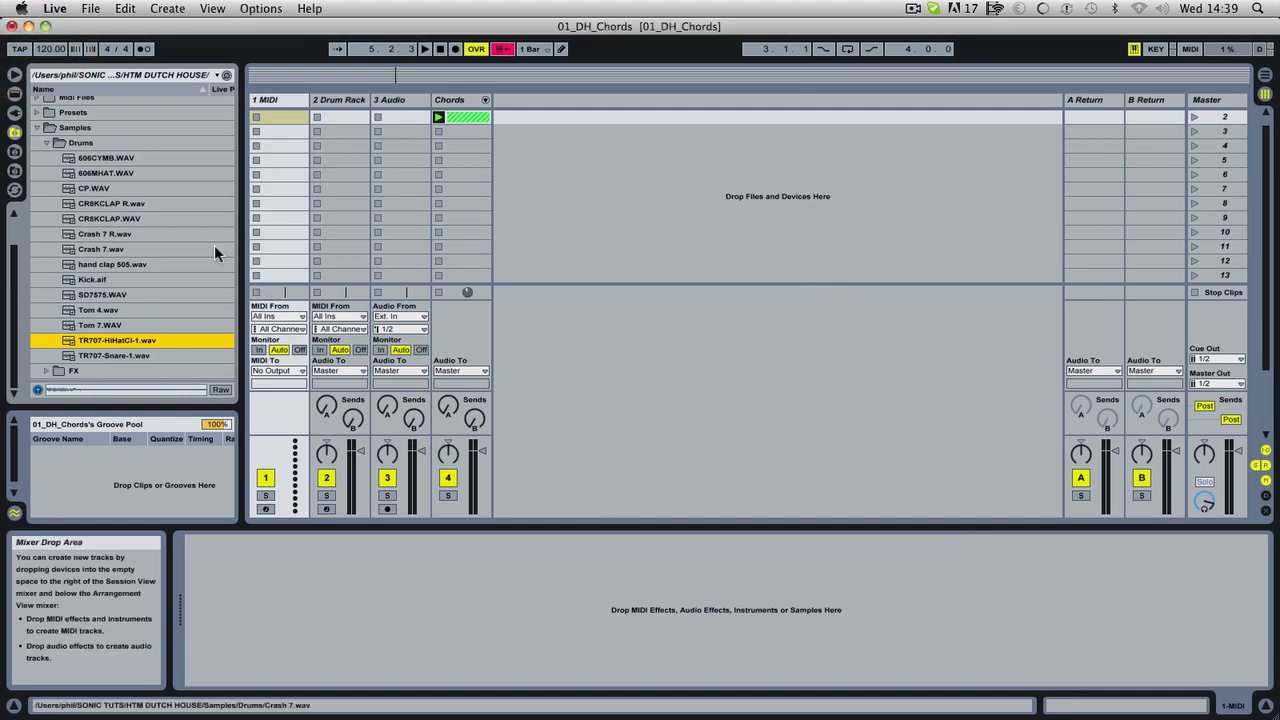
click(97, 346)
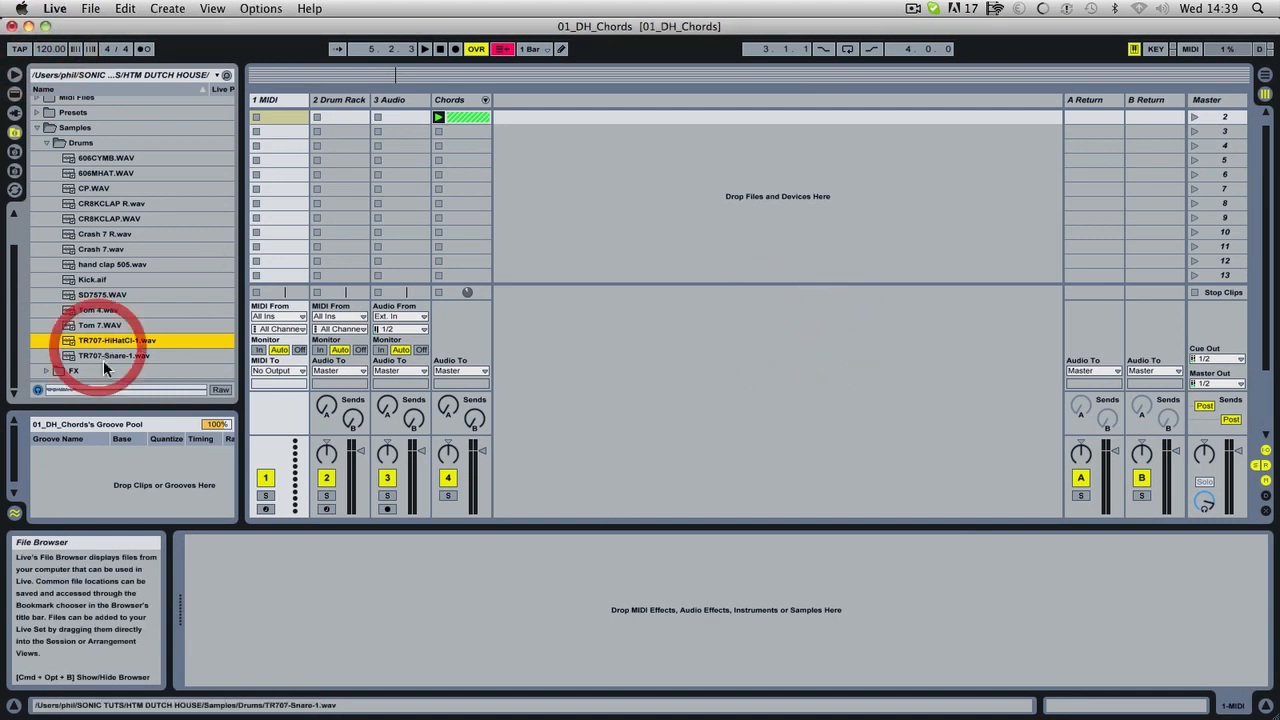
click(106, 310)
click(104, 295)
click(107, 278)
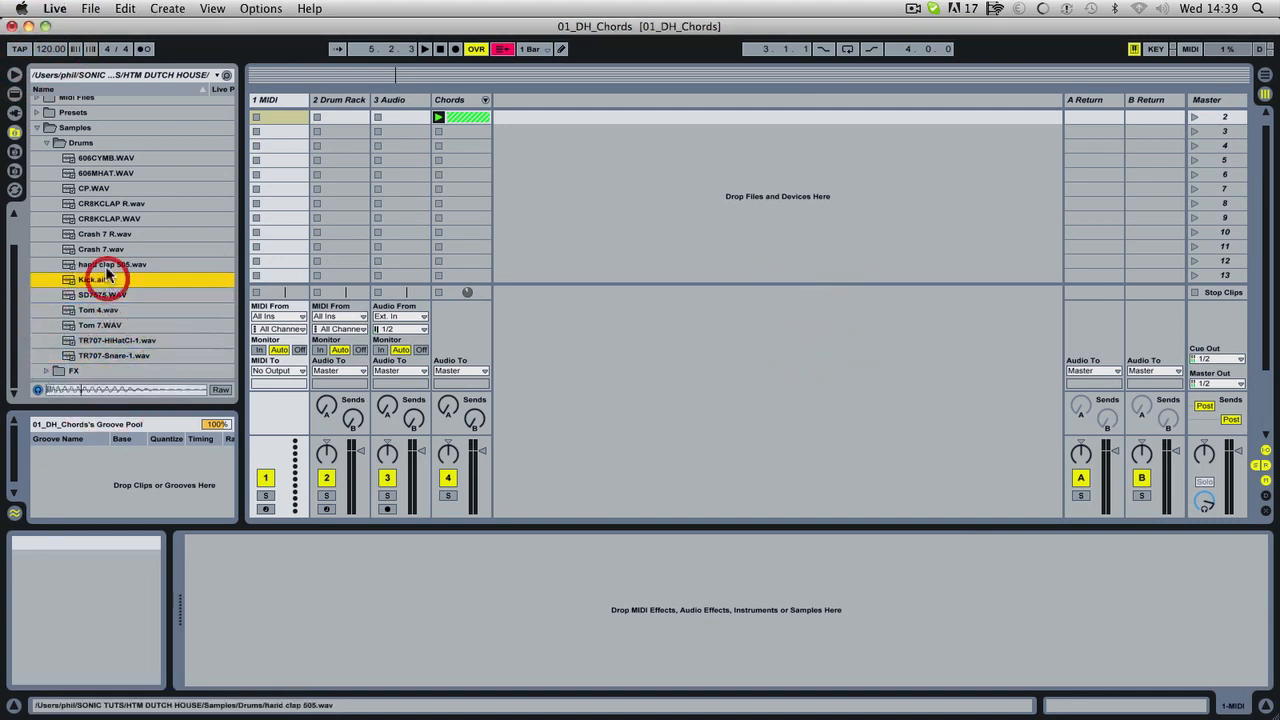
click(107, 264)
click(105, 249)
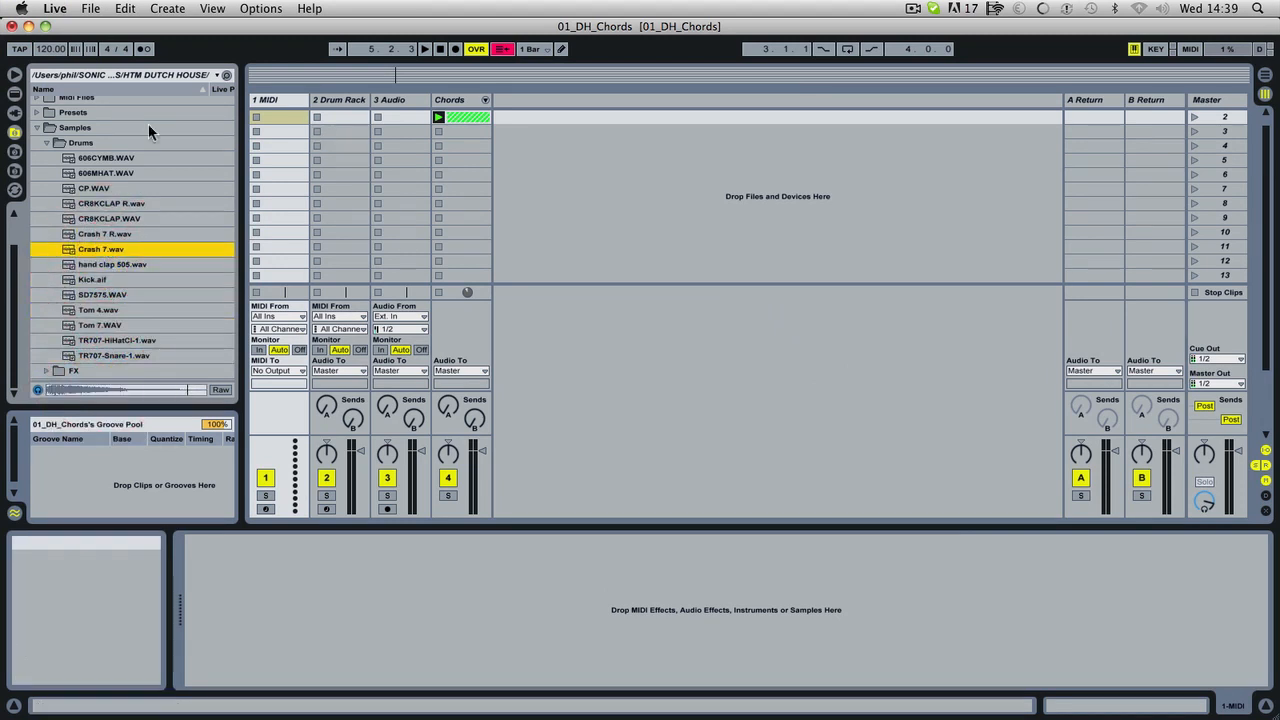
Load the Simpler instrument from the Live devices onto the empty 1 MIDI track.
click(14, 93)
click(40, 118)
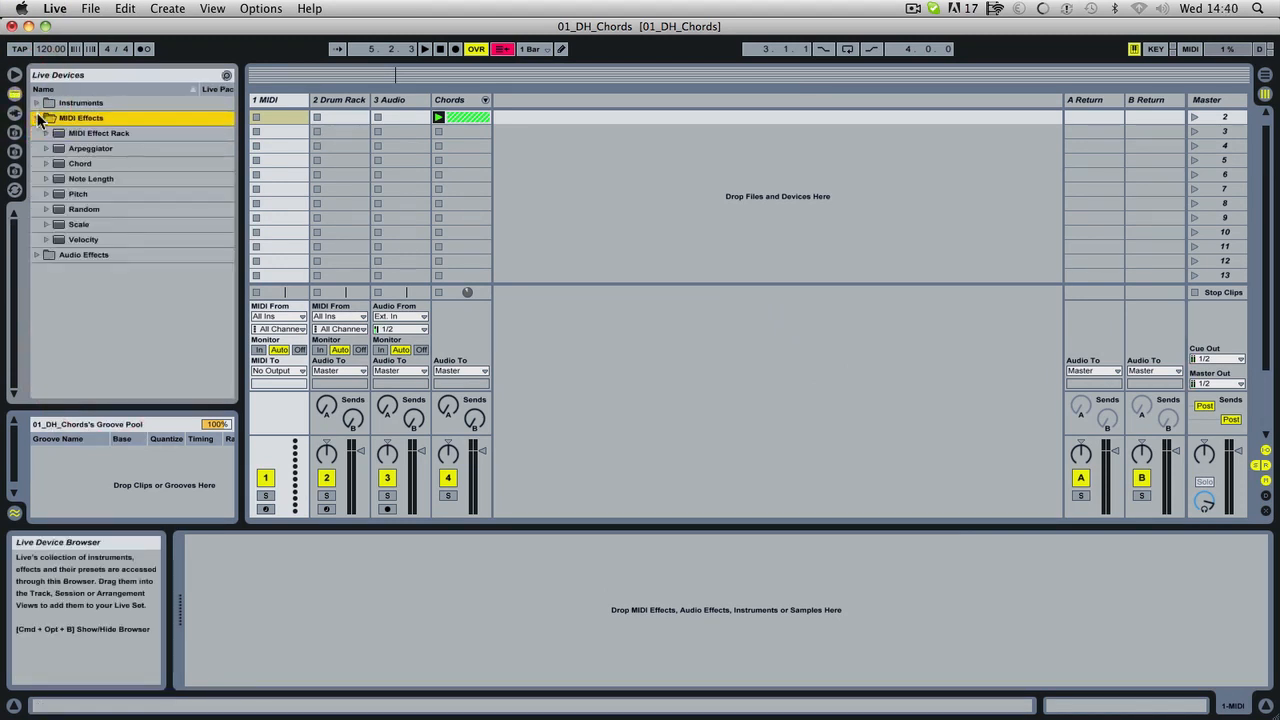
click(40, 118)
click(37, 103)
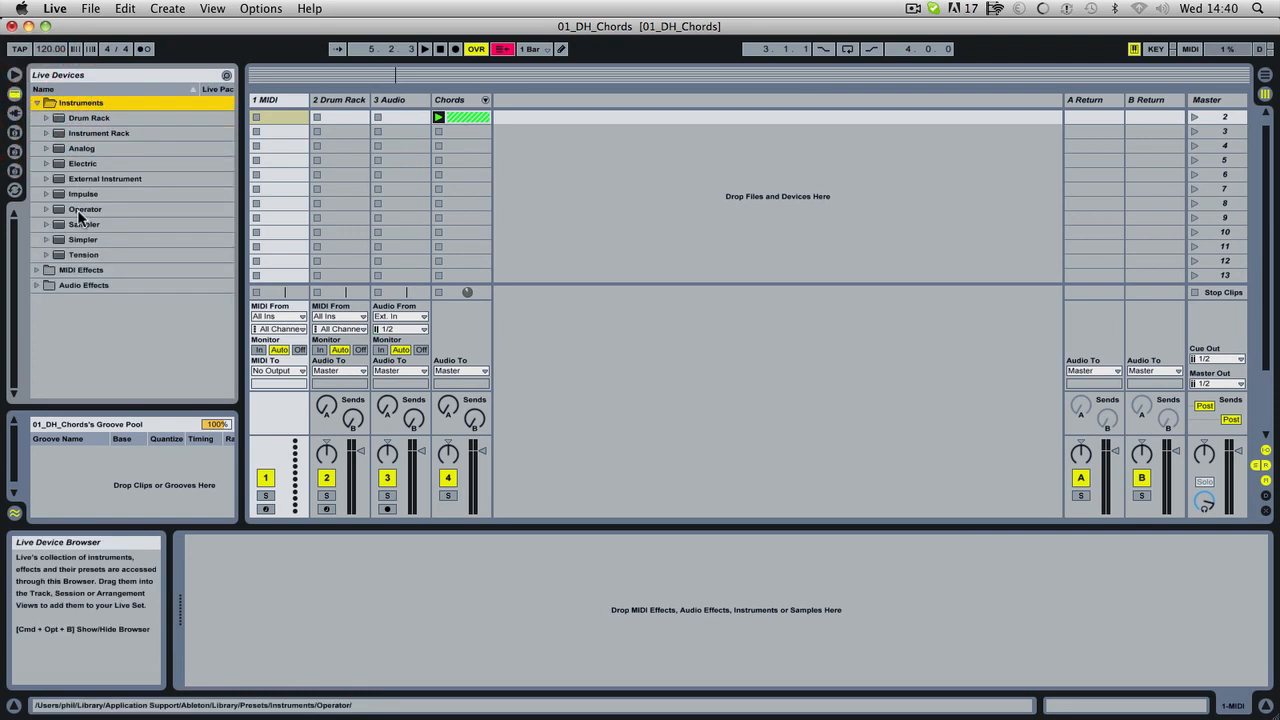
drag(82, 239, 285, 107)
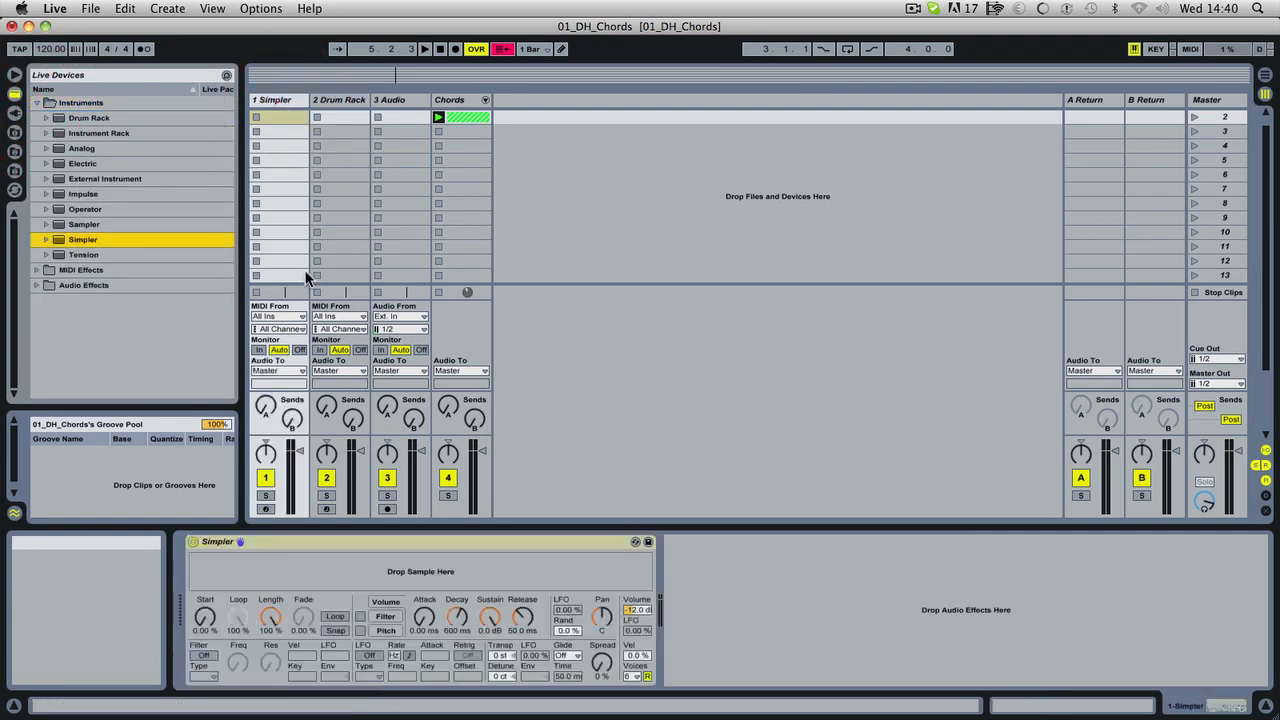
Load Kick.aif from the Samples/Drums folder into the Simpler on the first MIDI track.
click(14, 152)
click(16, 136)
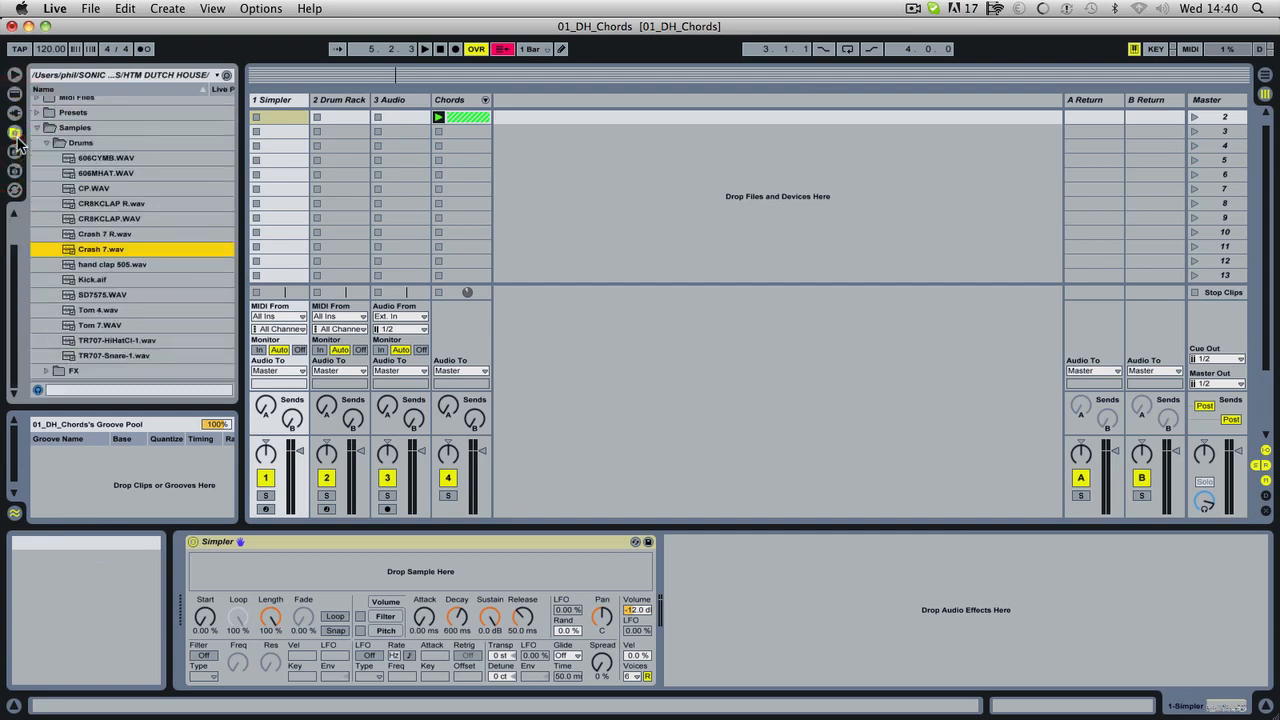
click(92, 279)
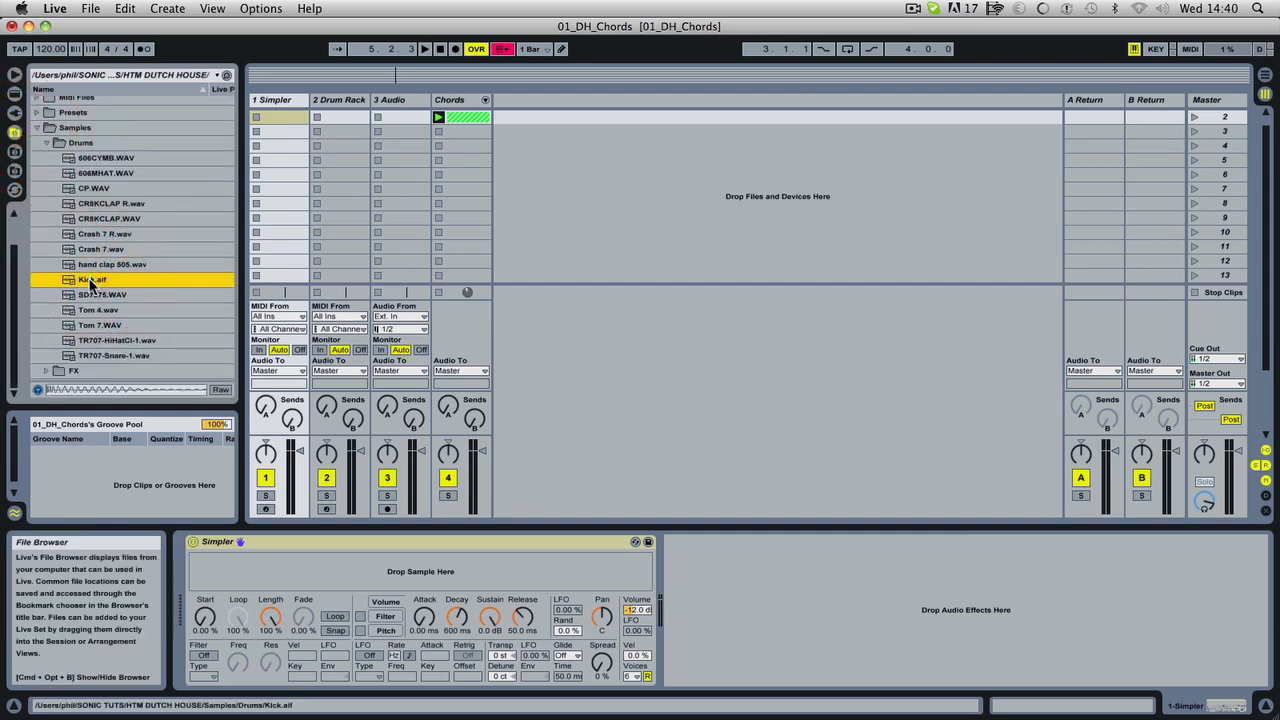
drag(92, 279, 338, 583)
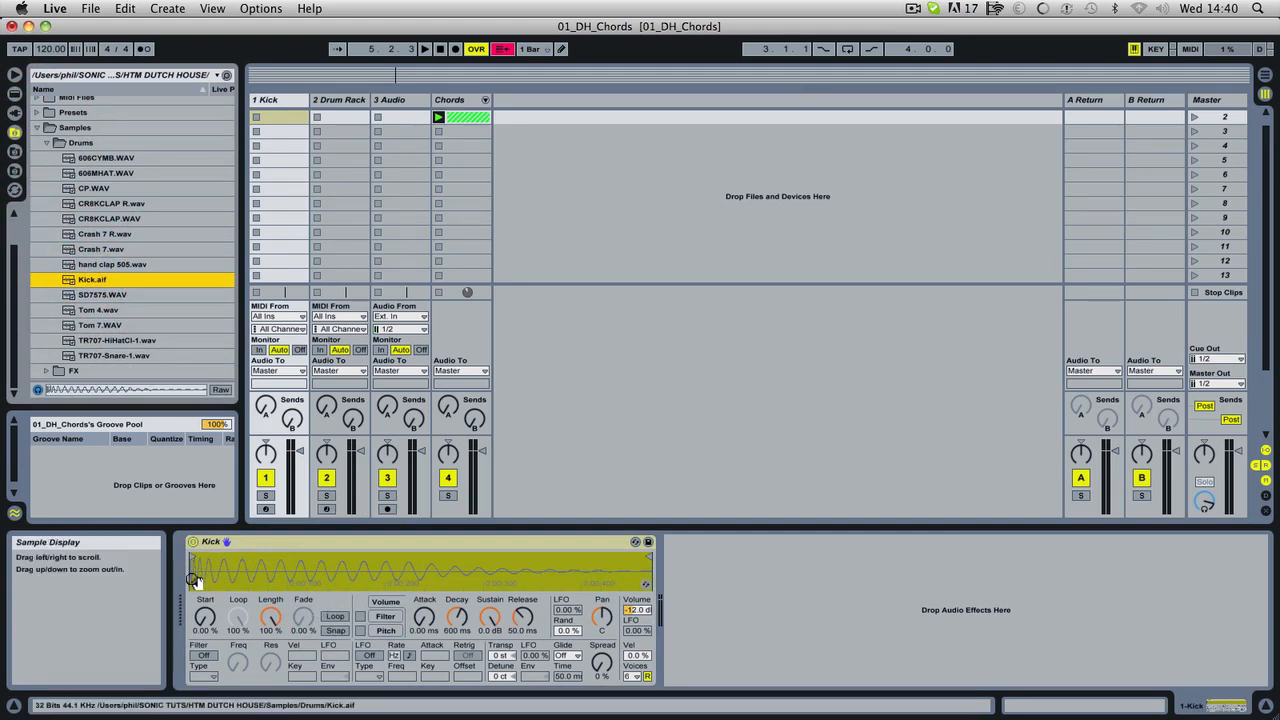
mouse_move(196, 578)
mouse_down()
mouse_move(196, 626)
mouse_move(196, 572)
mouse_up()
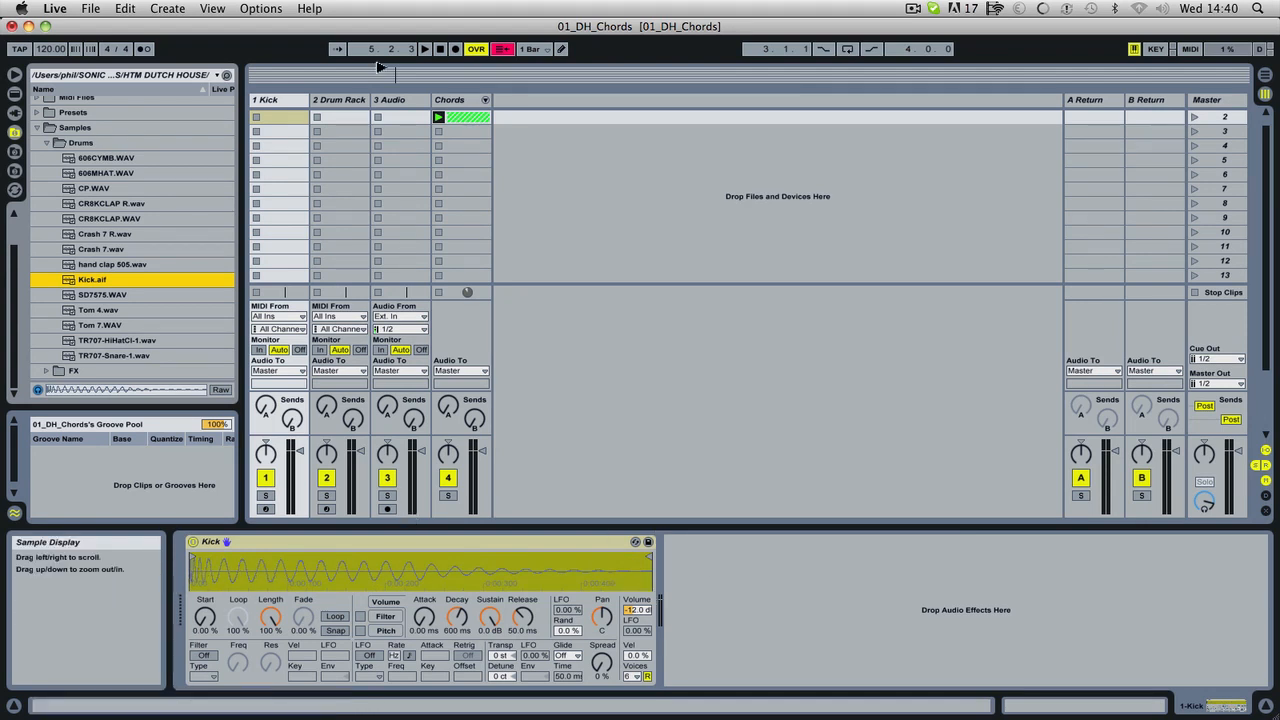
Create and launch a MIDI clip in the Kick track's scene 2 slot, and mute the Chords track.
double_click(284, 117)
click(256, 117)
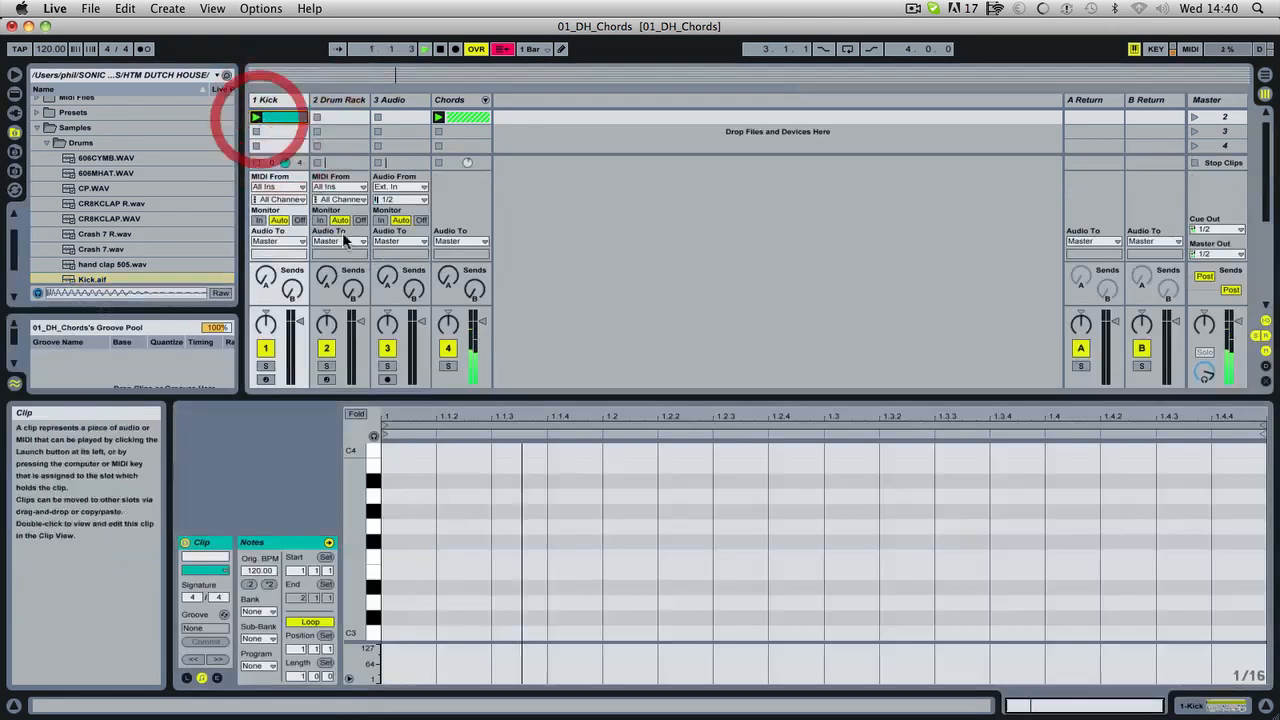
click(454, 345)
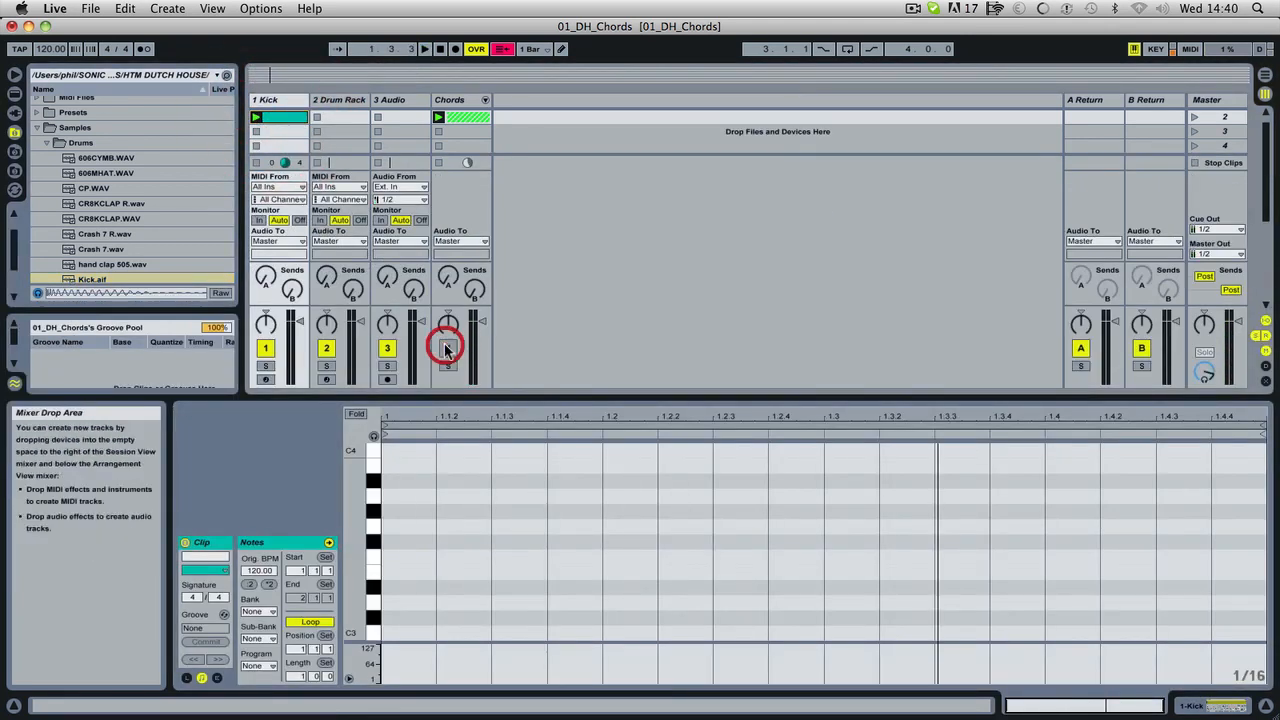
Turn on note preview in the kick clip's MIDI editor and audition the piano-roll keys around D3.
drag(357, 523, 335, 498)
click(375, 436)
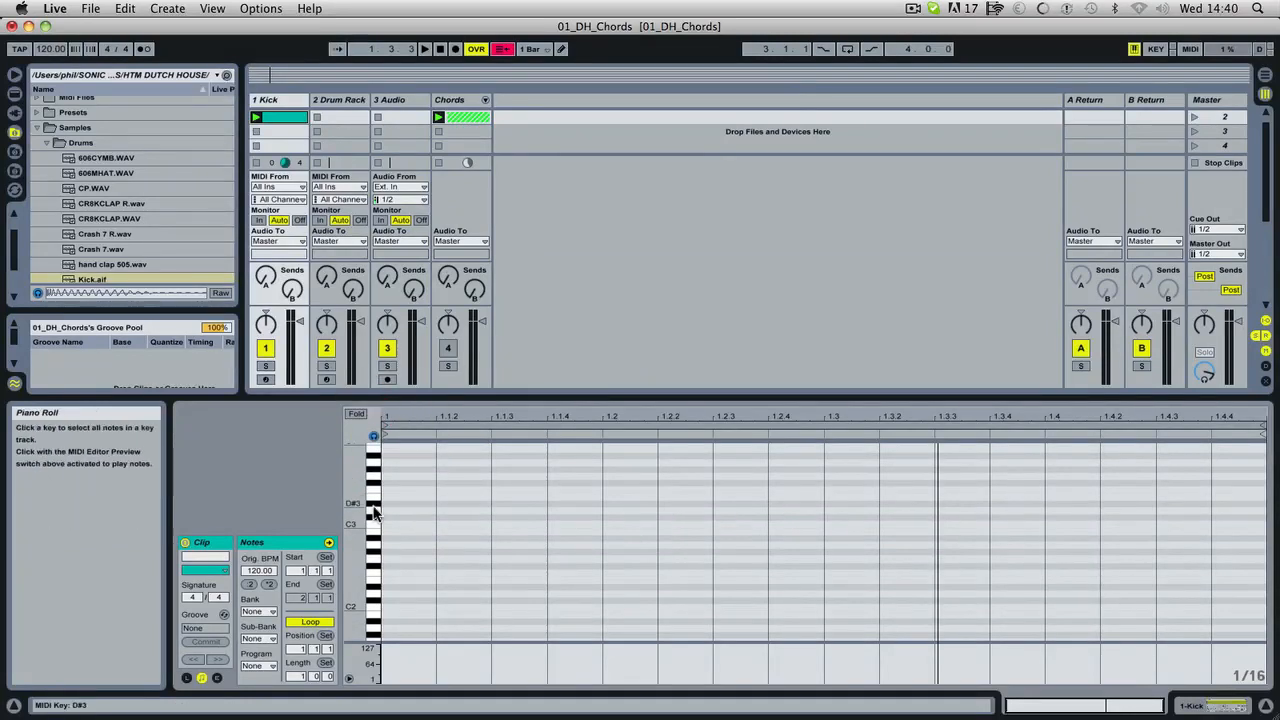
click(375, 514)
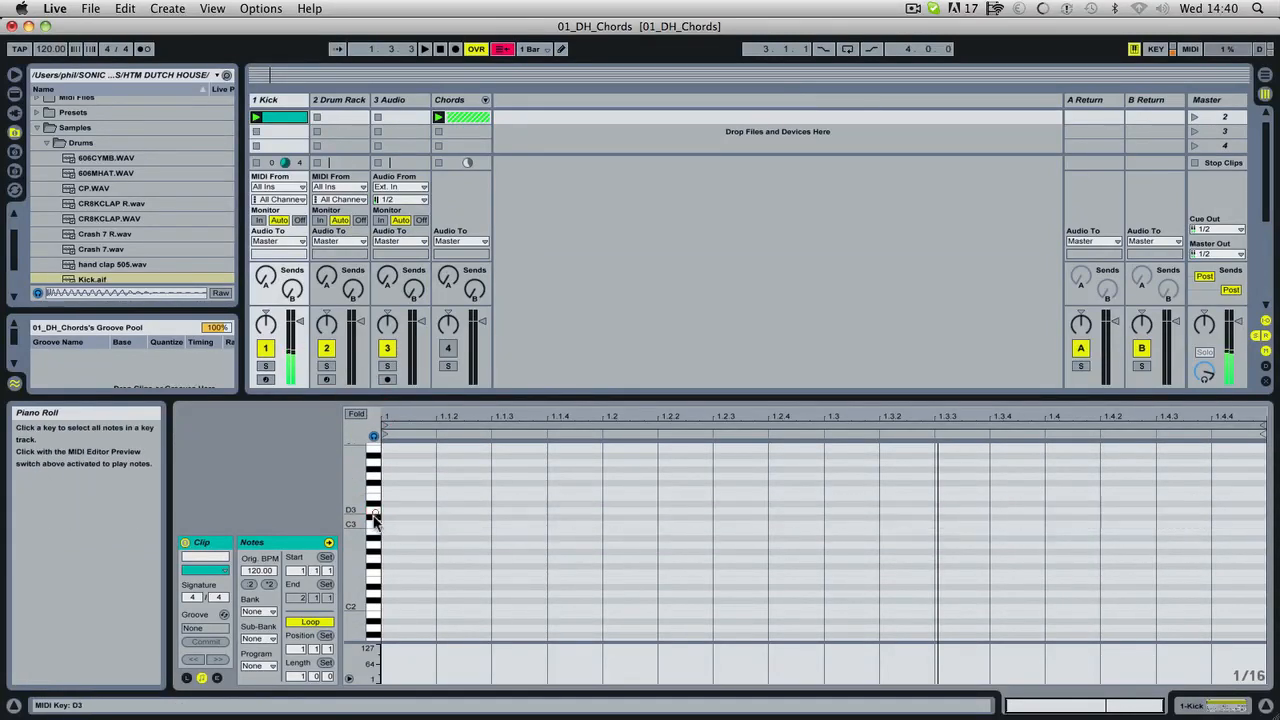
click(375, 519)
click(371, 510)
click(371, 516)
Place sixteenth-length D3 notes on beats 1.1, 1.2, 1.3 and 1.4 of the kick clip, each at velocity 127.
double_click(402, 511)
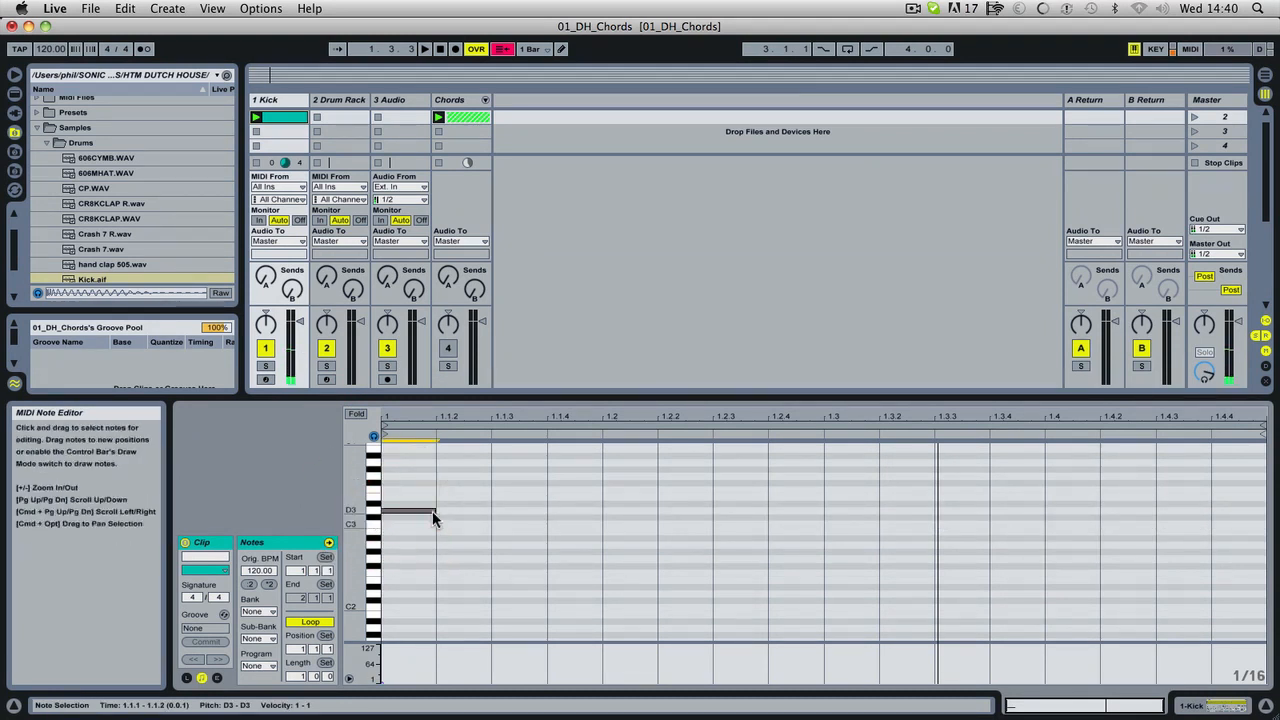
drag(382, 682, 383, 647)
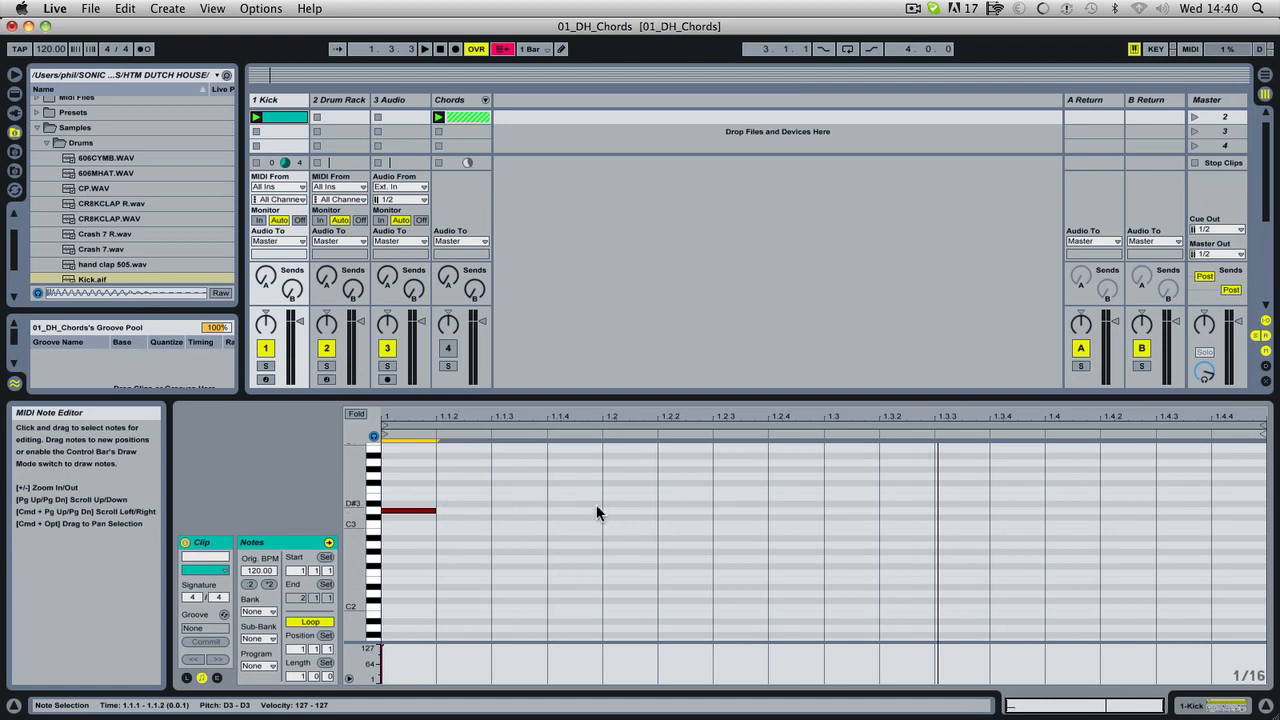
double_click(622, 511)
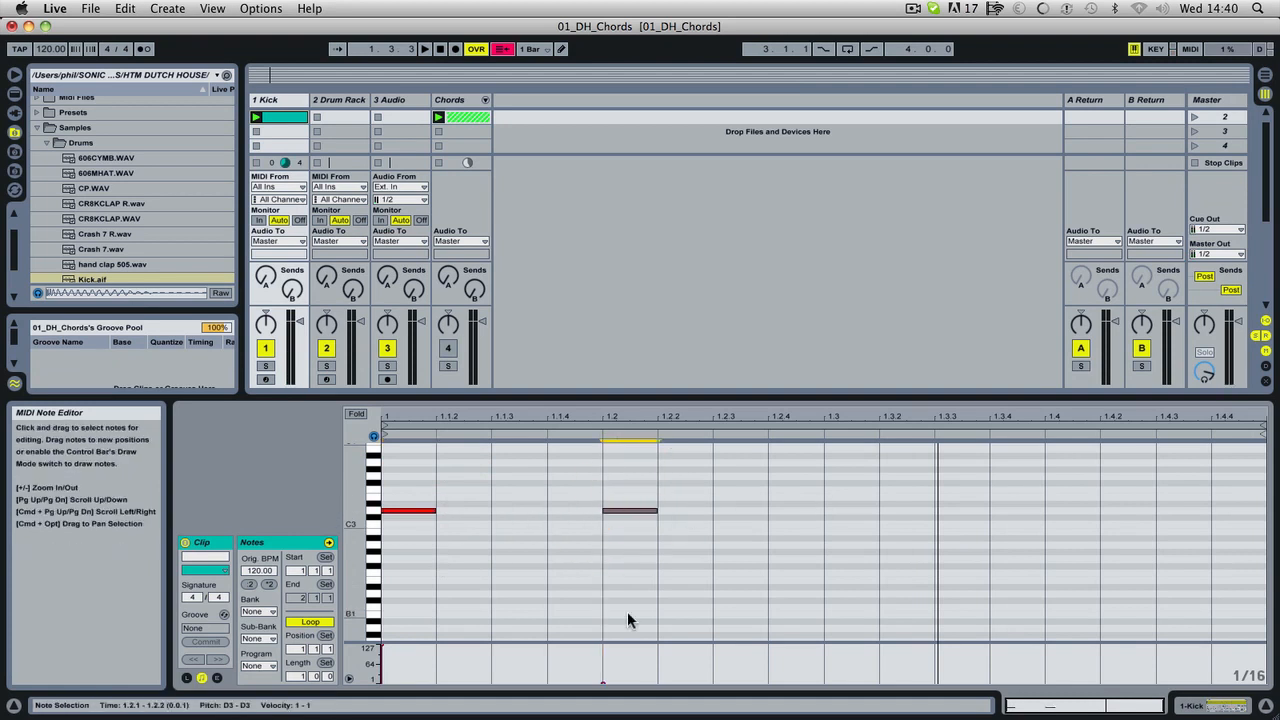
key(v)
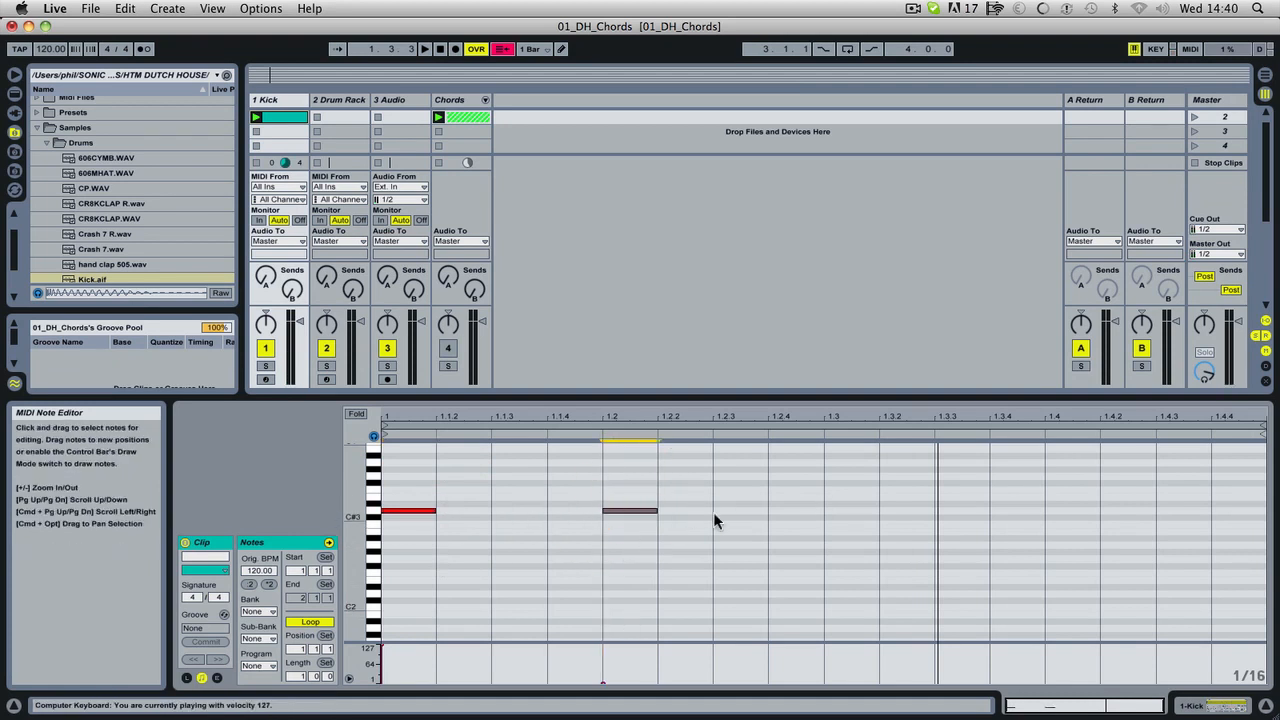
double_click(637, 511)
double_click(637, 511)
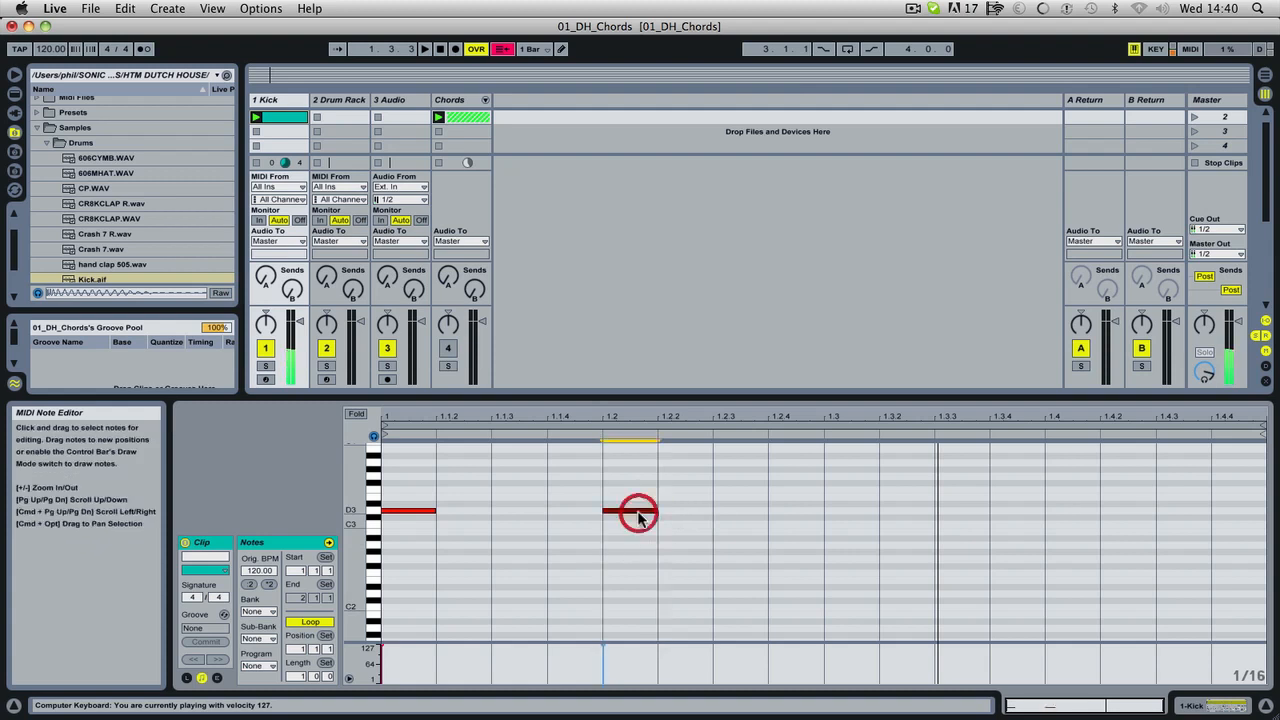
double_click(847, 511)
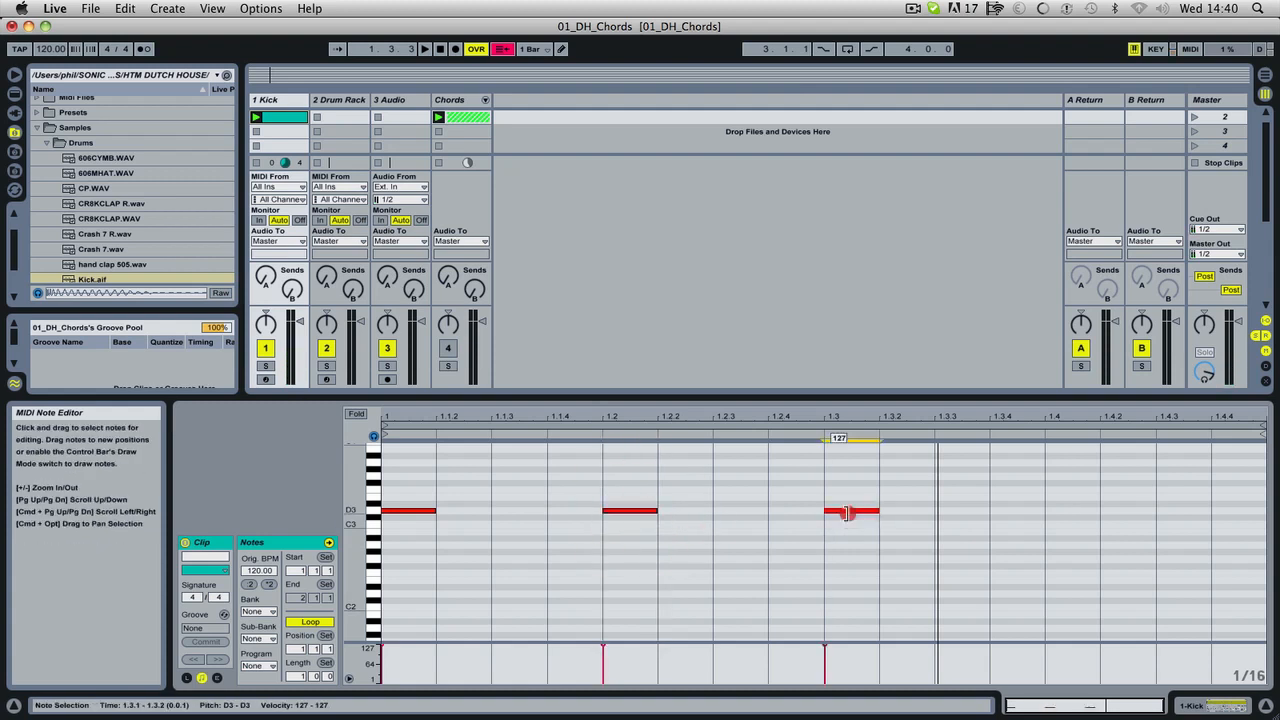
click(1055, 513)
double_click(1055, 511)
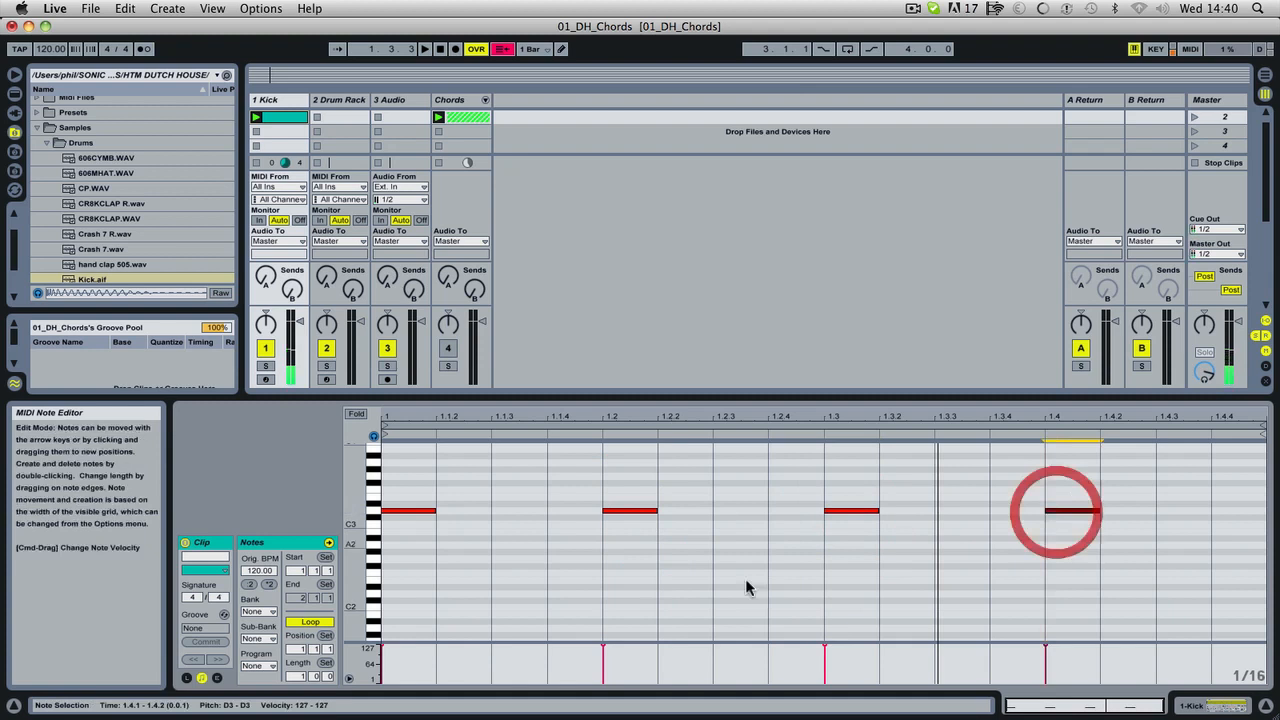
Try adding and deleting an extra D3 note at 1.1.3 with different computer keyboard velocities, ending at 127.
double_click(523, 511)
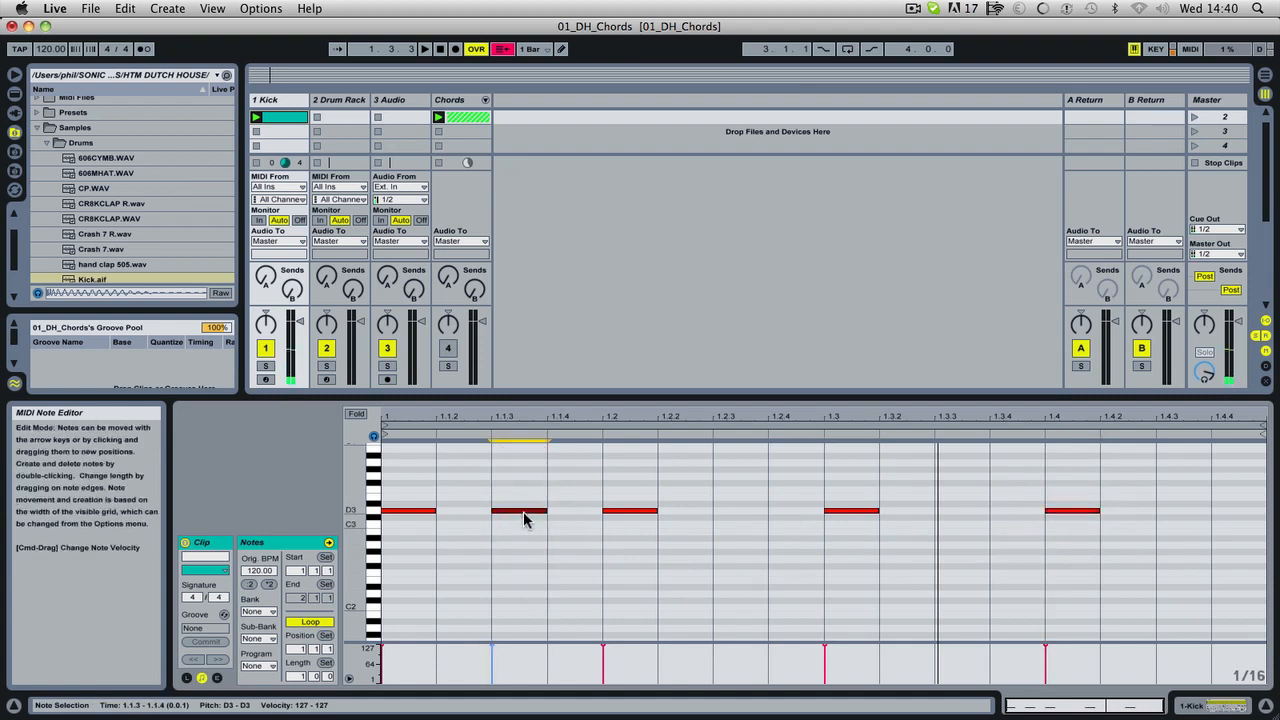
double_click(523, 511)
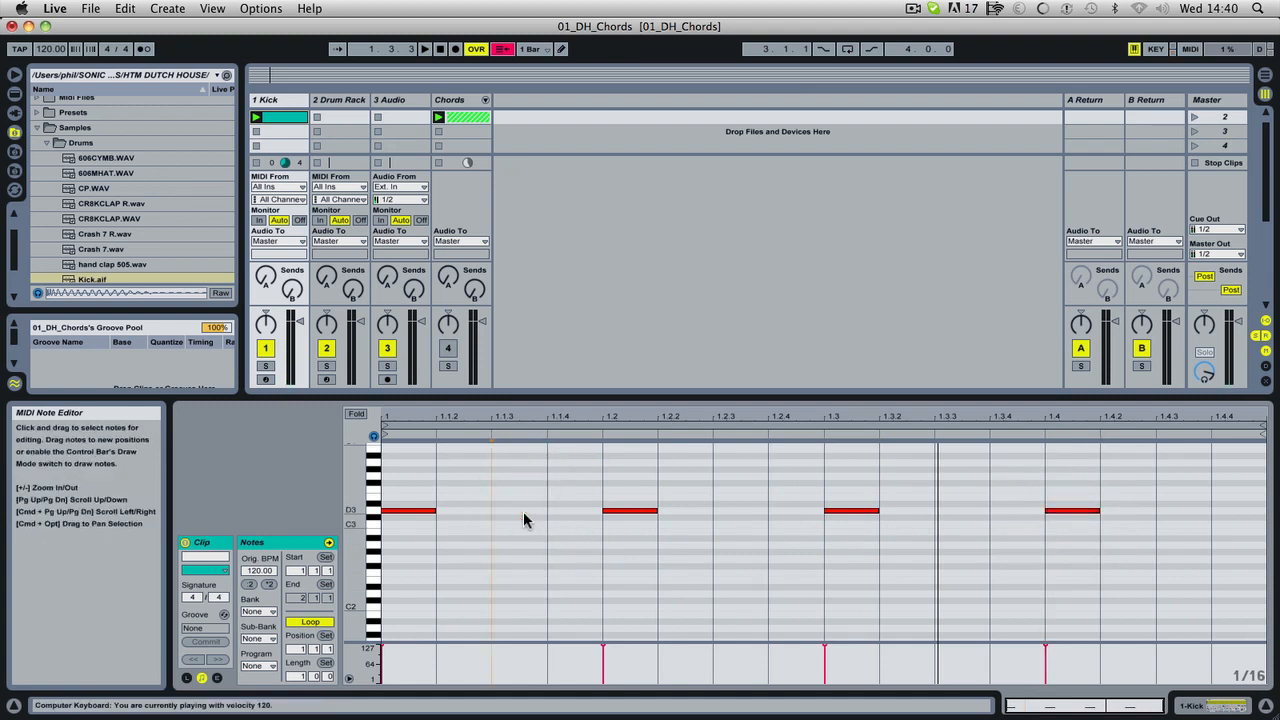
double_click(523, 511)
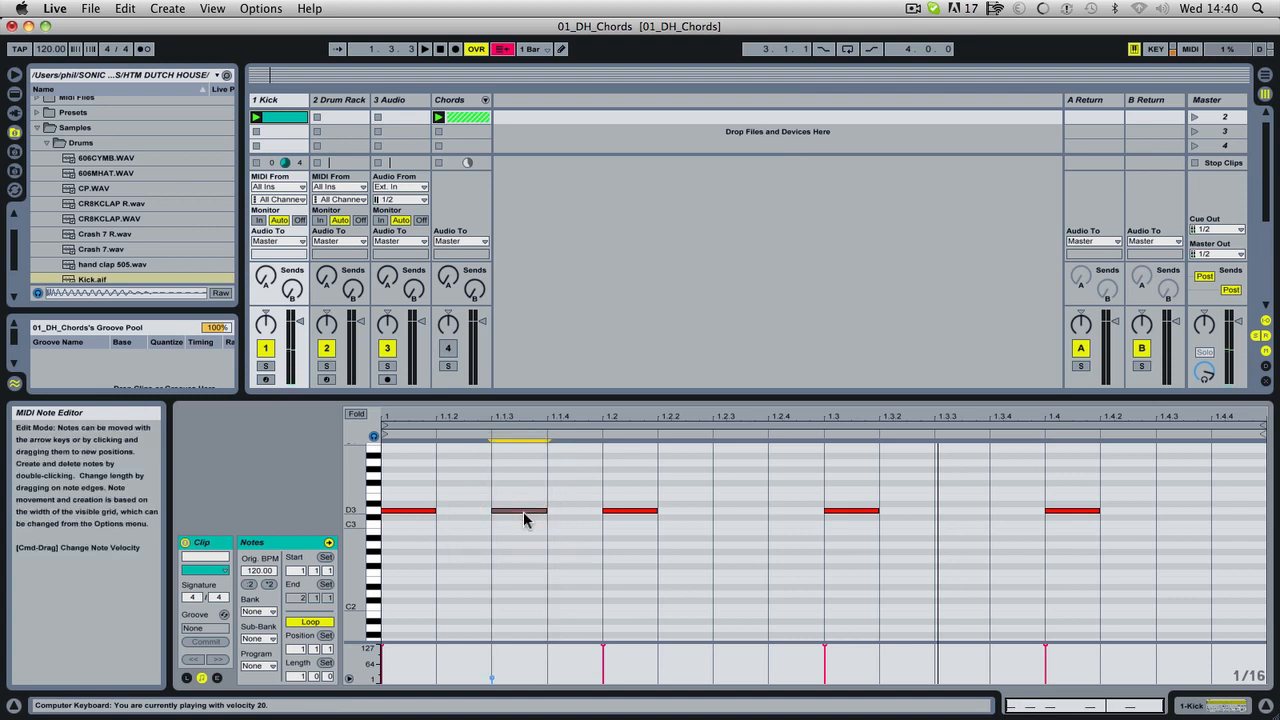
double_click(523, 511)
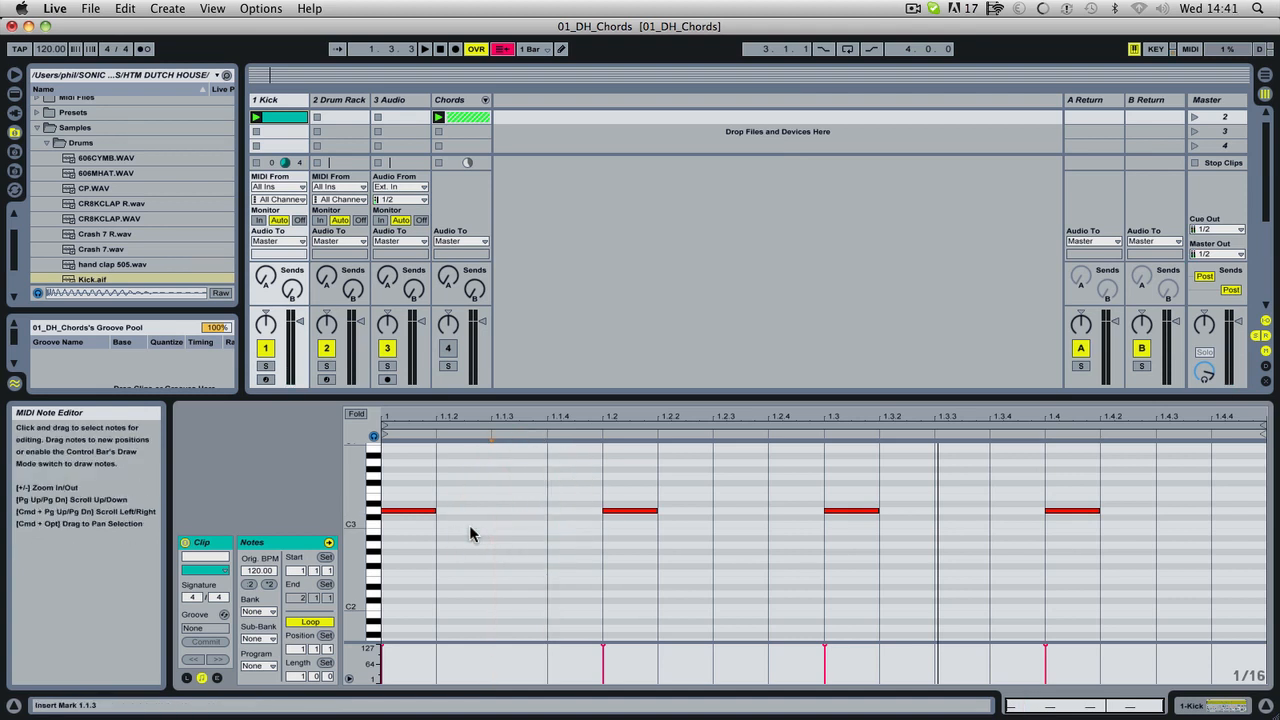
key(v)
key(v)
double_click(523, 511)
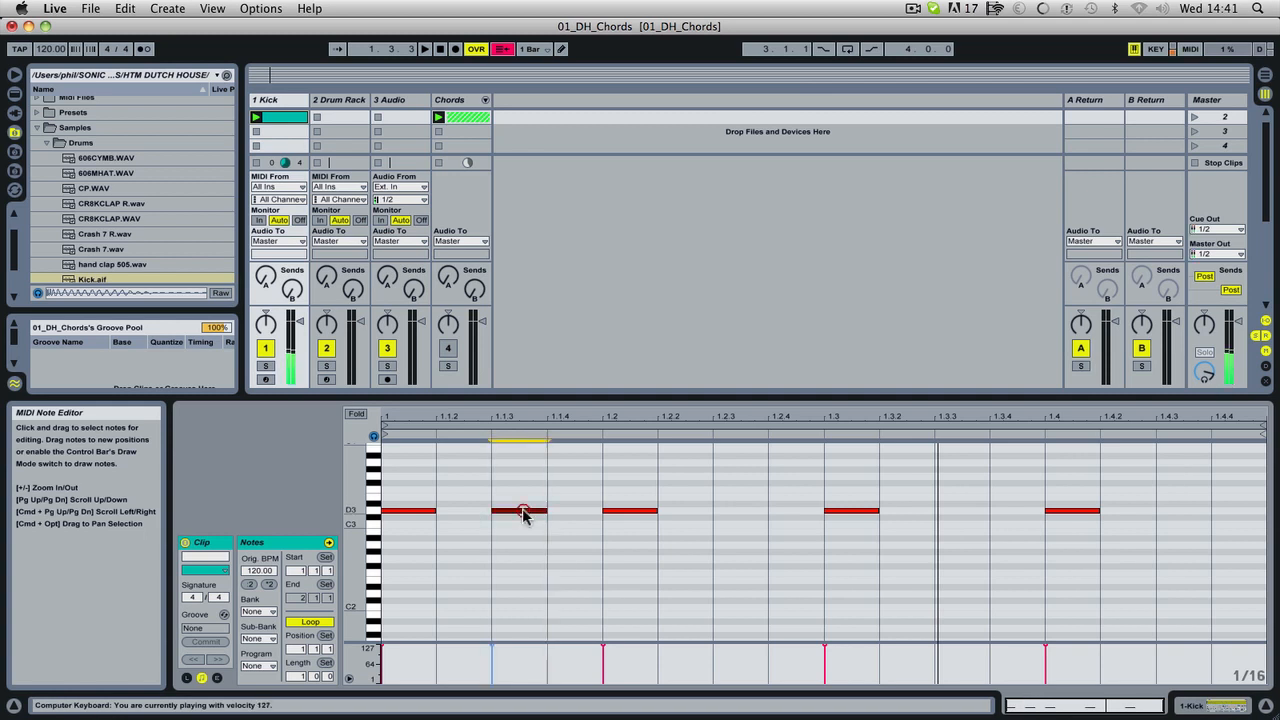
double_click(523, 511)
Lower the computer keyboard velocity to 1, add a D3 test note at 1.1.3 and delete it.
key(c)
key(c)
key(c)
key(c)
key(c)
key(c)
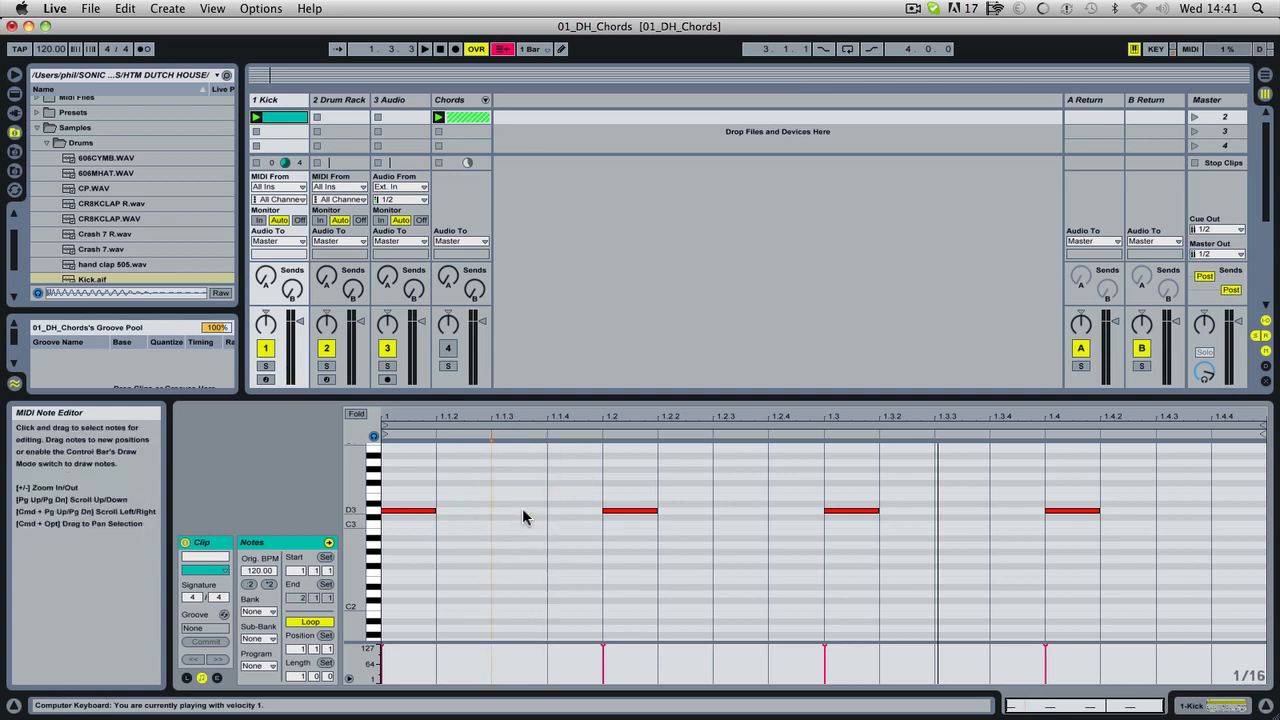
double_click(522, 511)
double_click(522, 511)
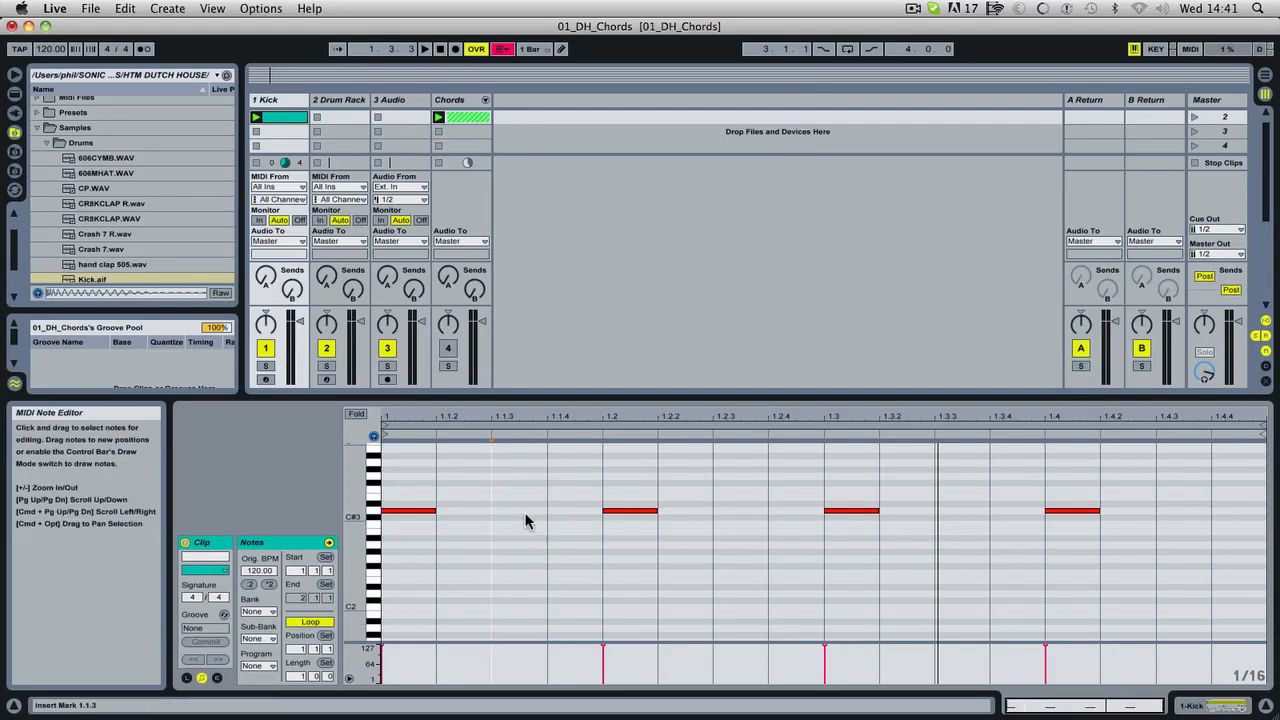
Raise the computer keyboard velocity to 127, add a D3 test note at 1.1.3 and delete it.
key(v)
key(v)
key(v)
key(v)
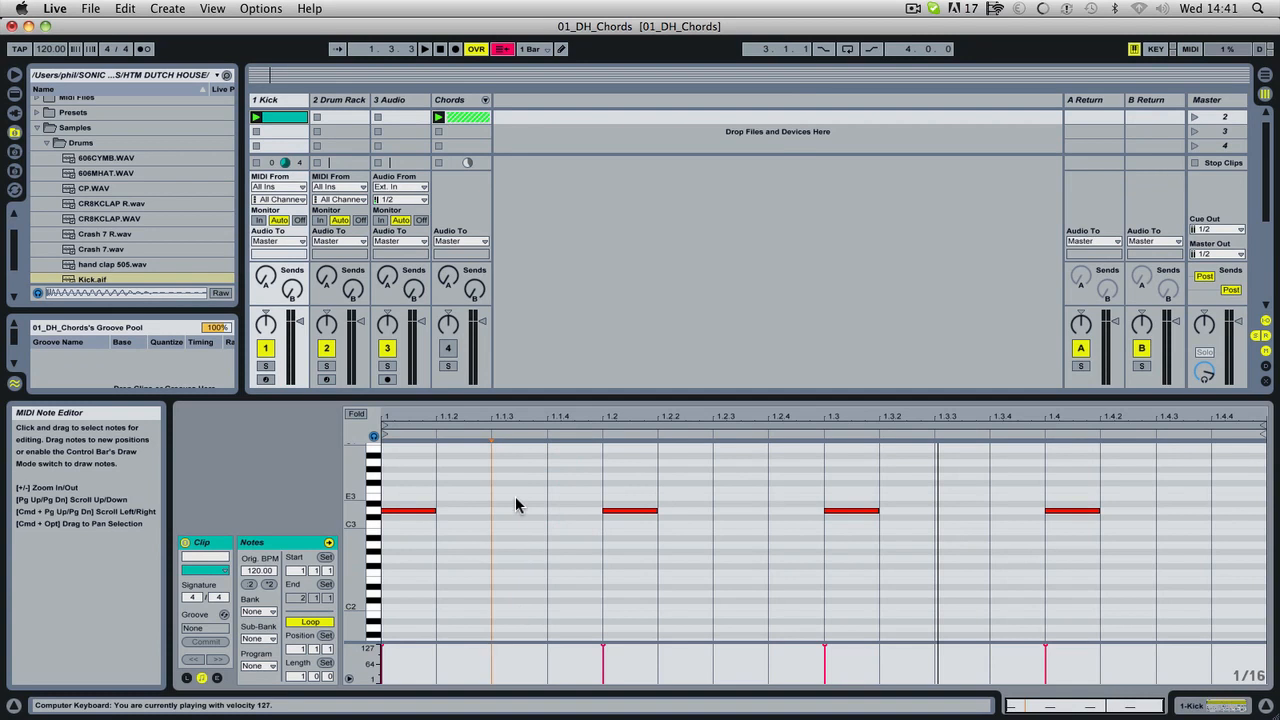
double_click(510, 510)
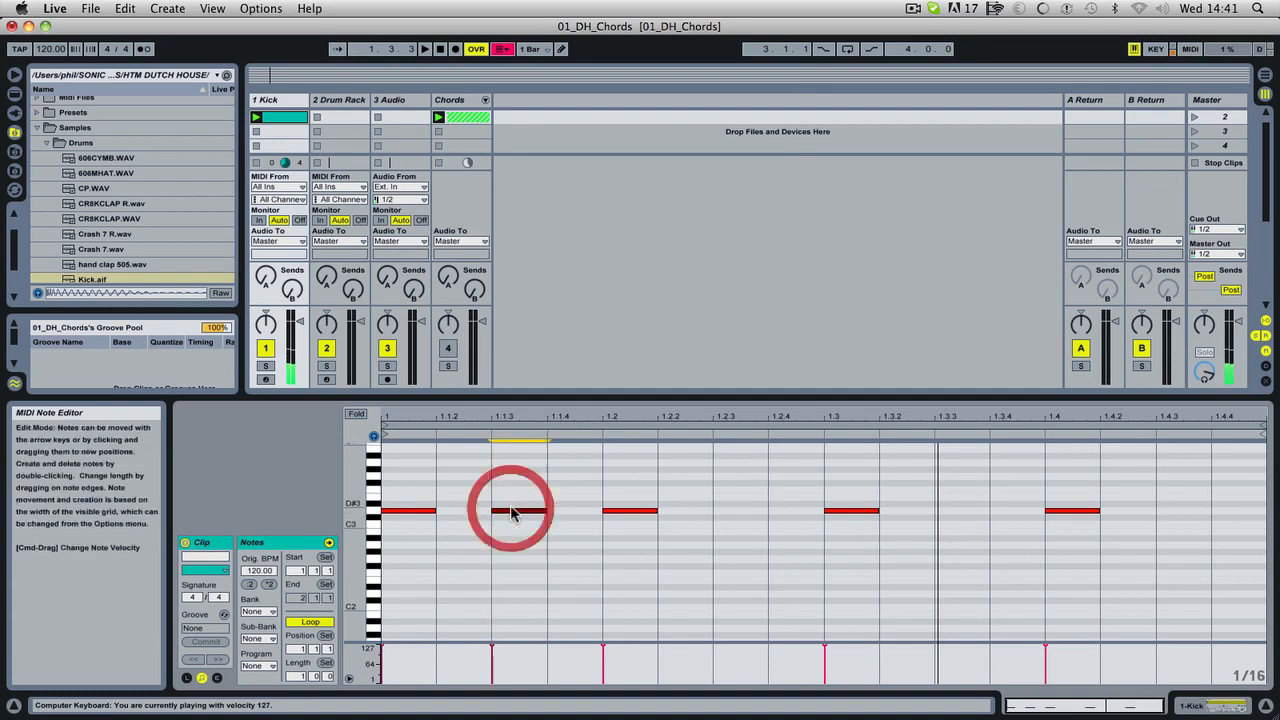
double_click(513, 510)
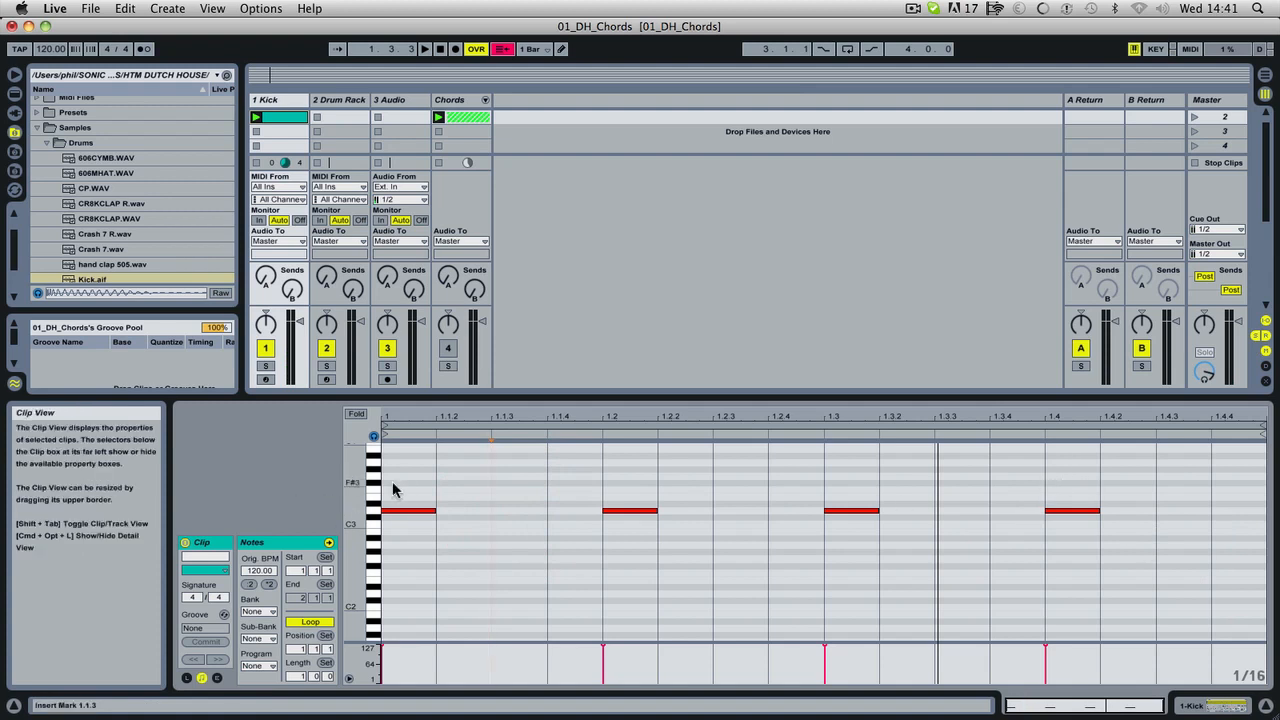
Lengthen all four kick notes to three sixteenths each and play the clip.
drag(404, 479, 1221, 571)
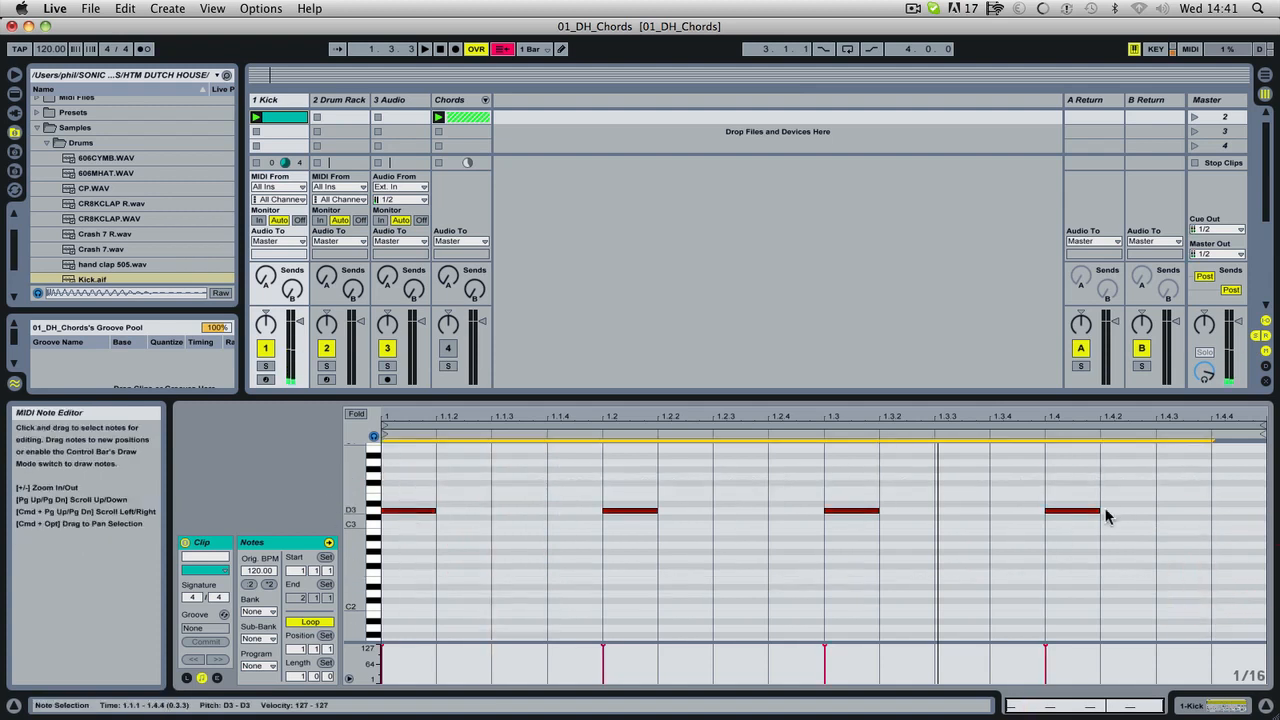
drag(1099, 511, 1207, 504)
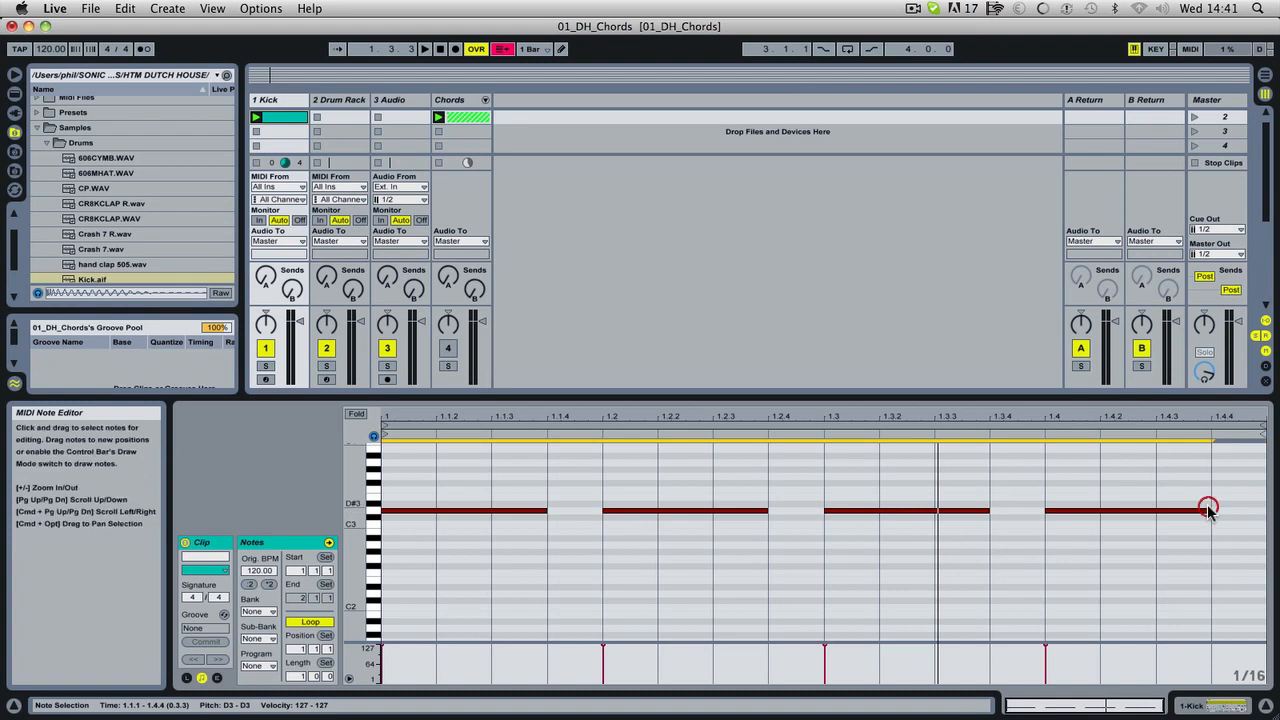
key(space)
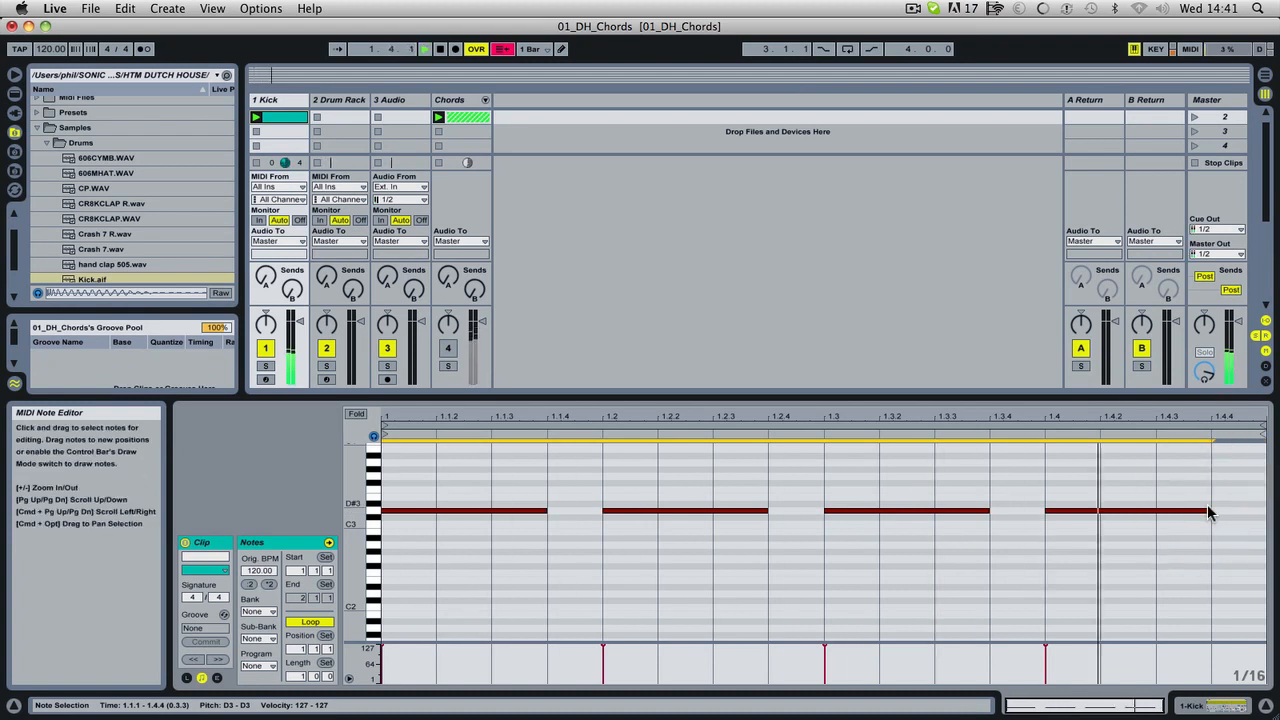
Set the kick Simpler's Release to 112 ms and its volume velocity modulation to 100 %, and lower the Kick track's volume.
click(1218, 705)
drag(522, 617, 522, 601)
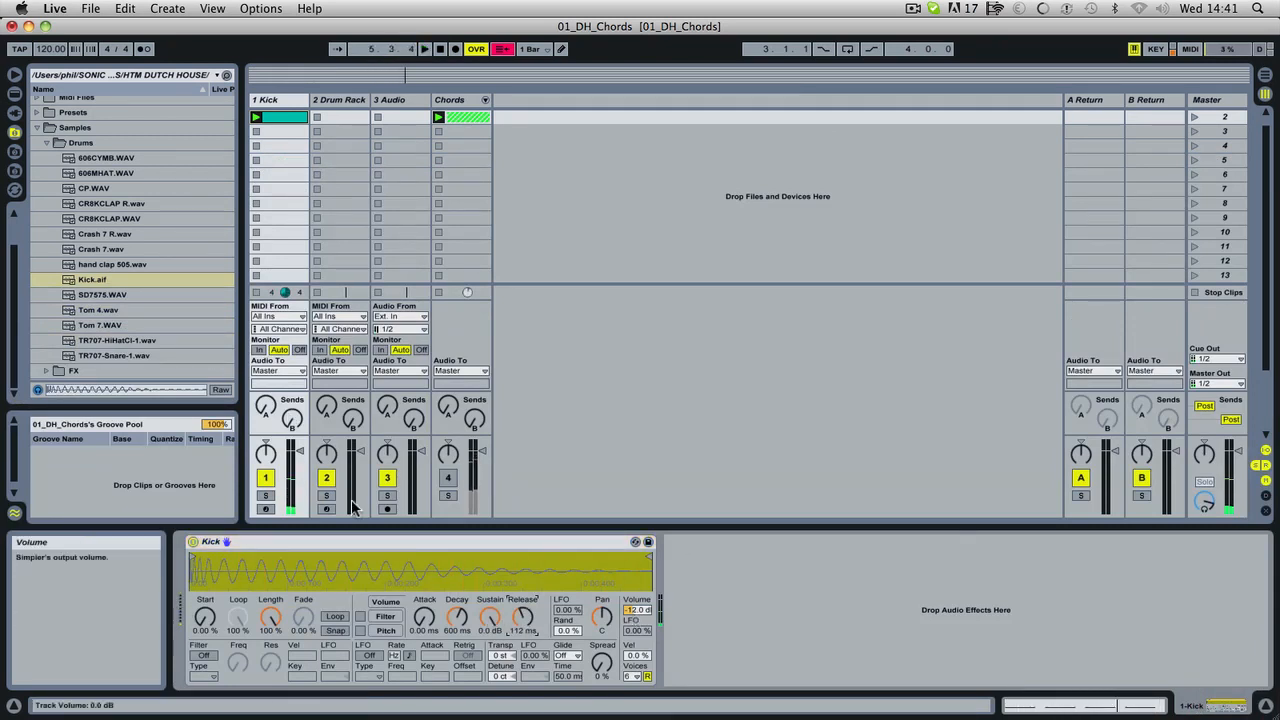
click(301, 479)
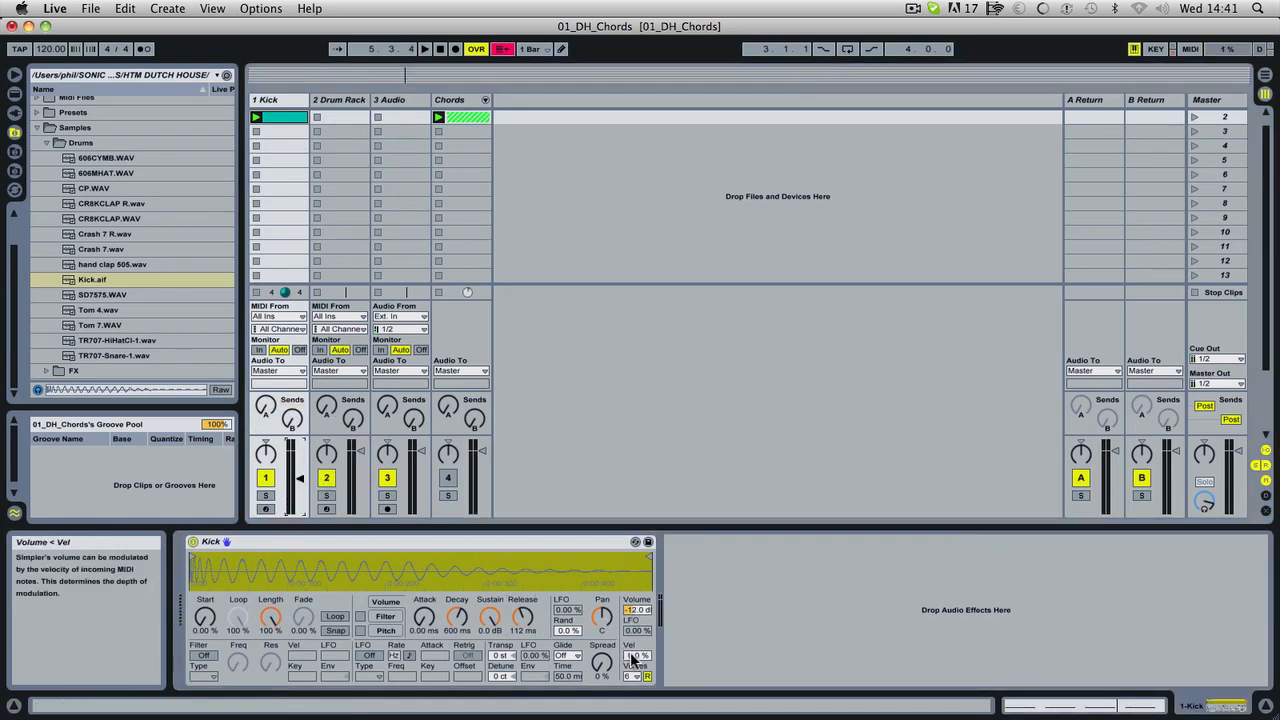
drag(631, 656, 631, 560)
Play the kick clip and fine-tune the Kick track's volume while listening.
key(space)
click(300, 476)
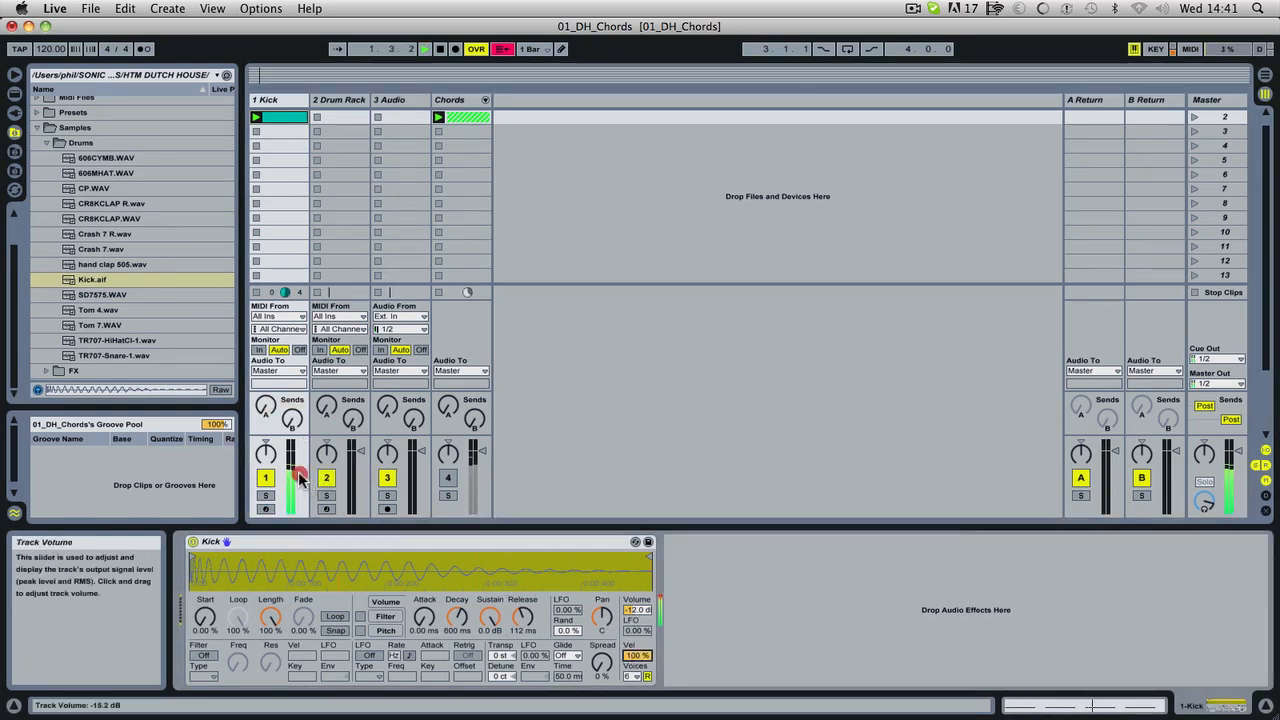
drag(300, 479, 302, 476)
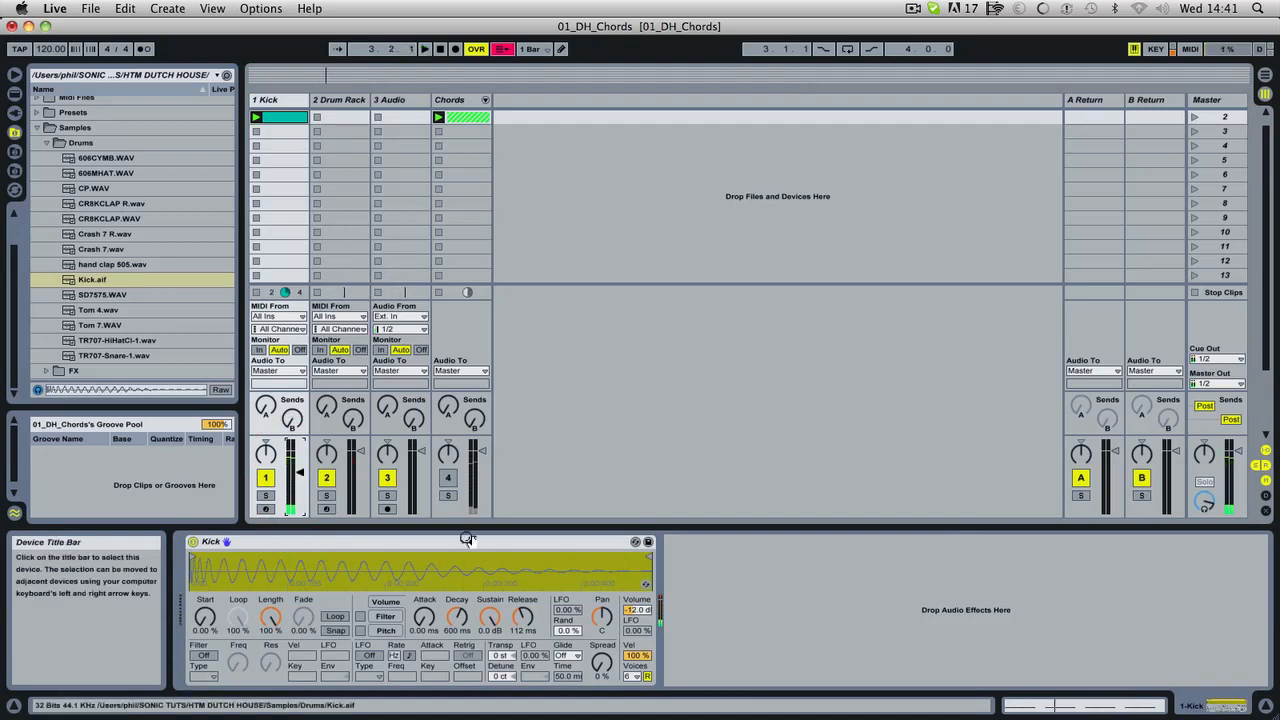
Solo the Kick track and play it with the song tempo set to 127 BPM.
click(267, 497)
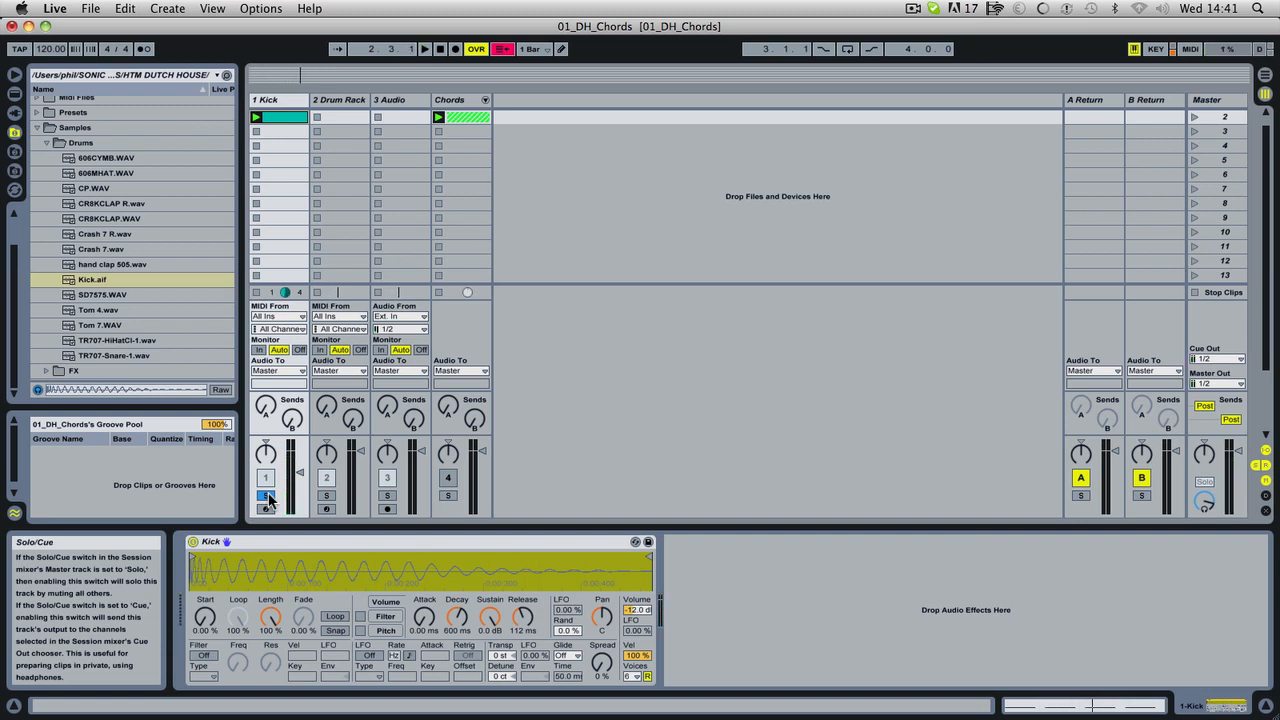
drag(50, 50, 50, 41)
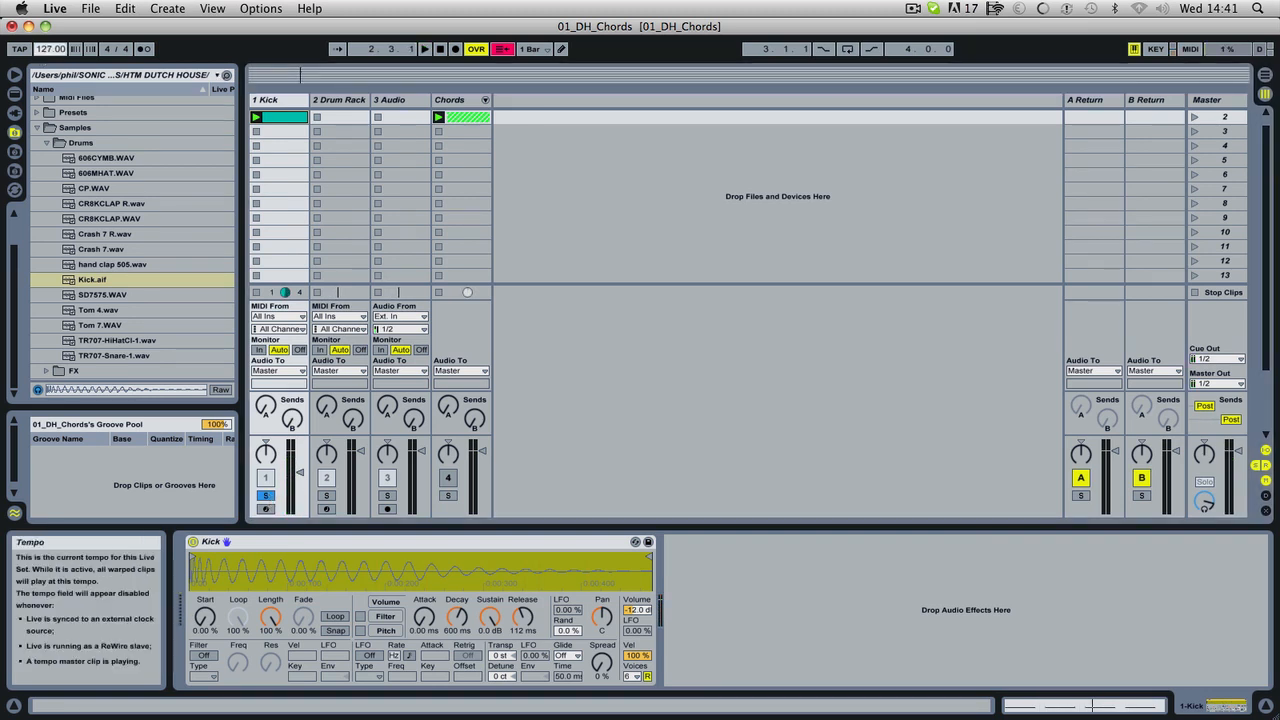
key(space)
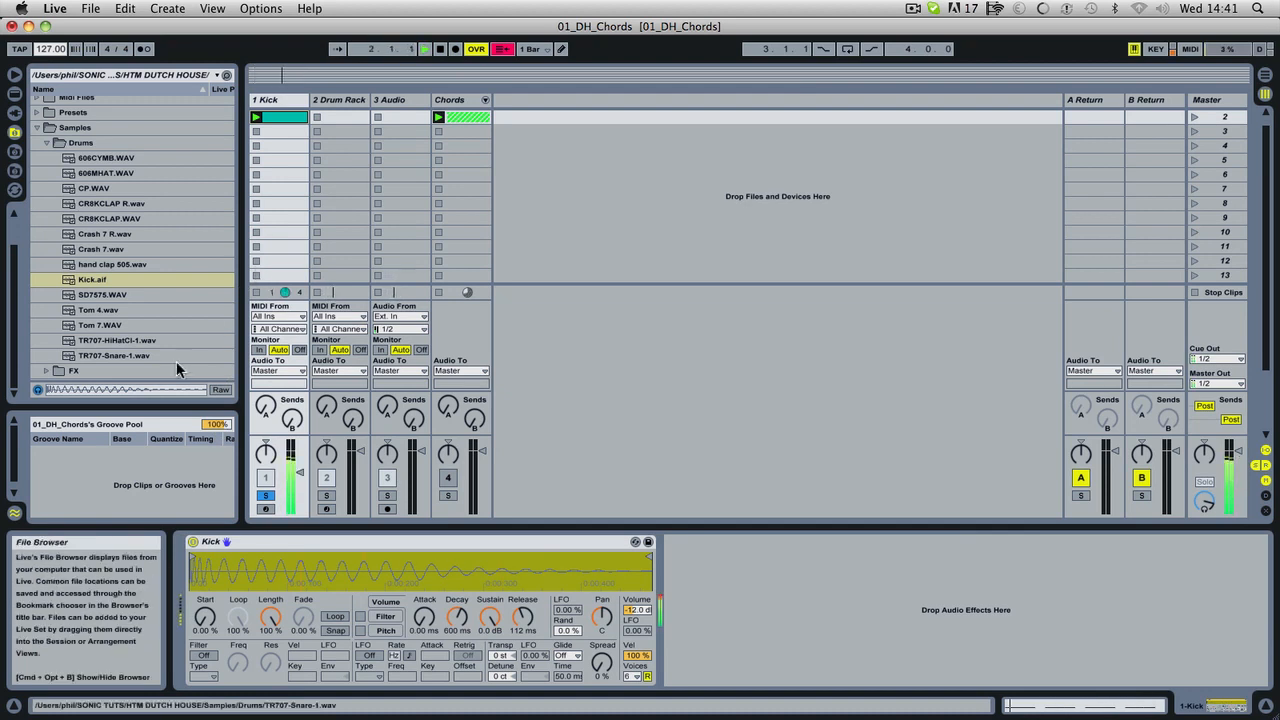
Load hand clap 505.wav onto the C1 pad of the Drum Rack on the second track.
click(350, 99)
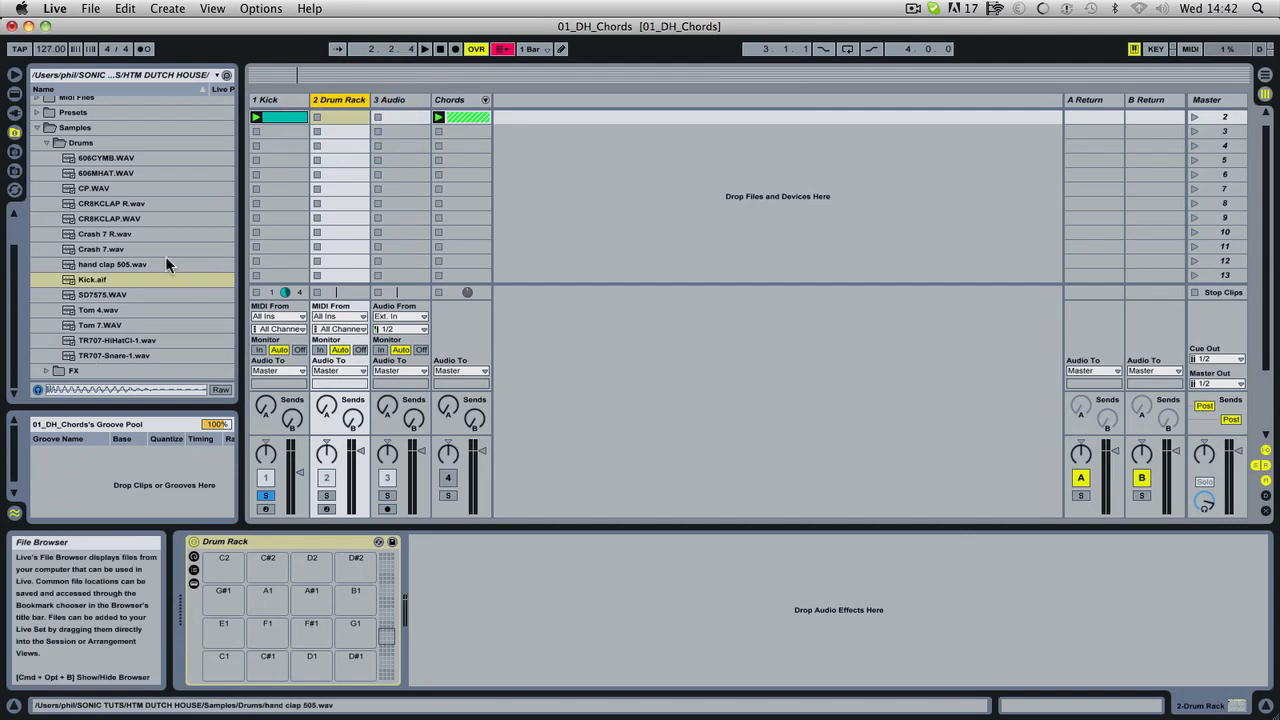
click(113, 262)
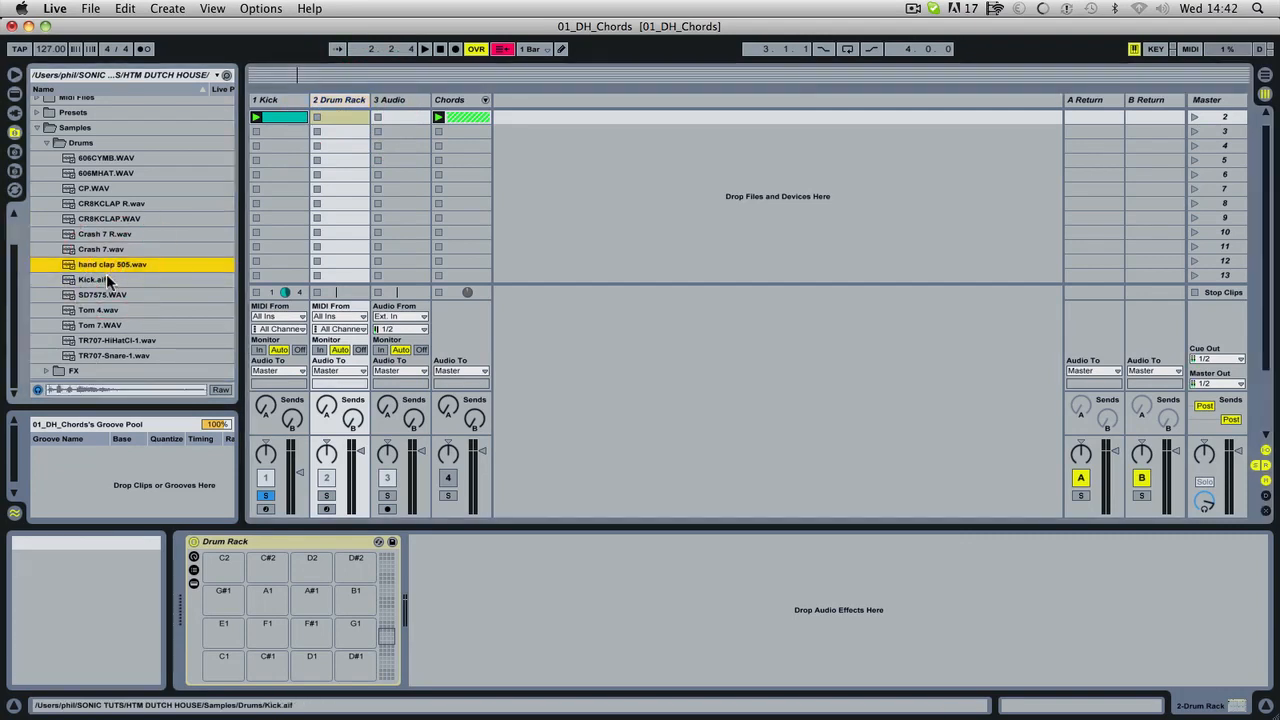
drag(108, 264, 230, 666)
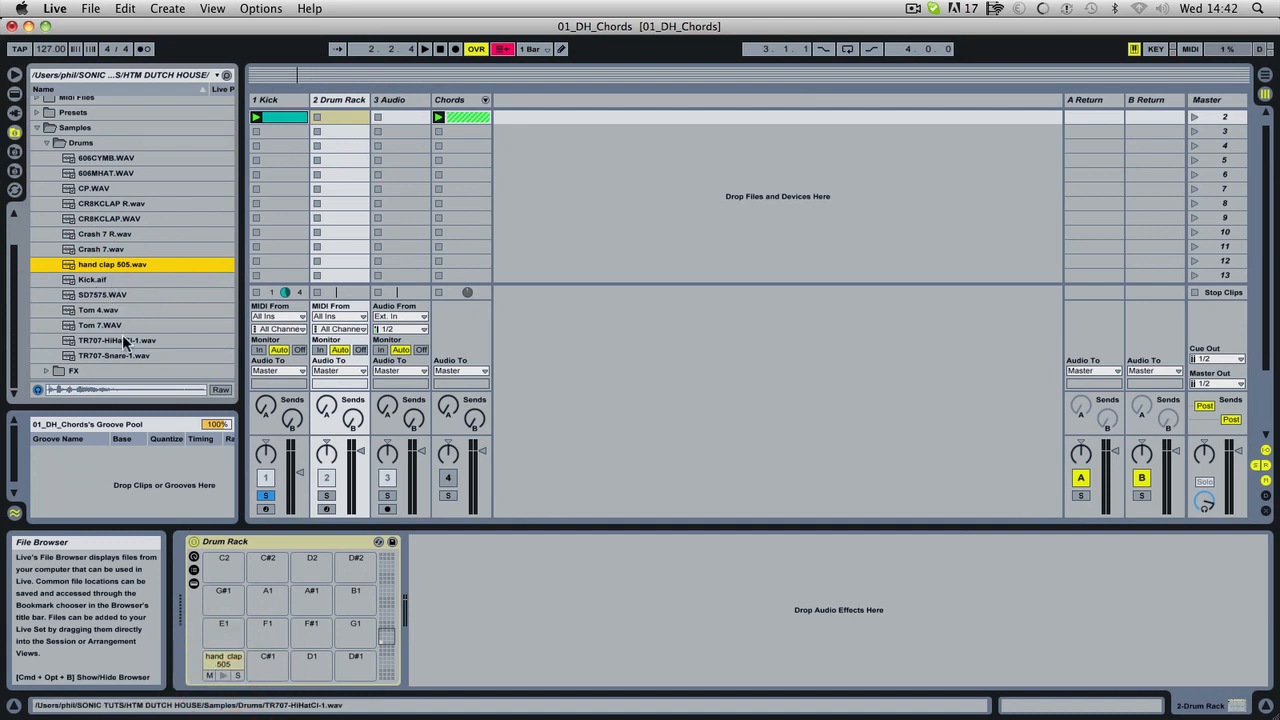
Audition the other drum samples in the browser and load CR8KCLAP.WAV onto the Drum Rack's C#1 pad.
click(114, 355)
click(118, 340)
click(106, 325)
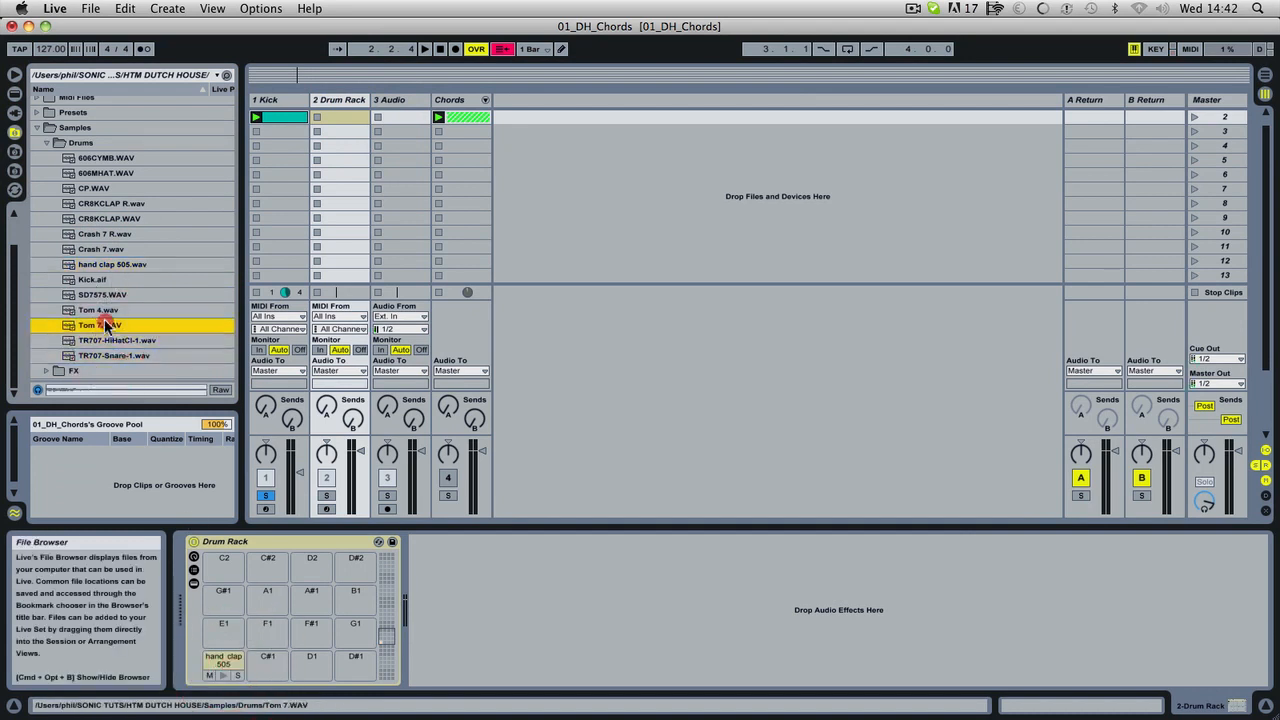
click(104, 310)
click(104, 295)
click(106, 280)
click(110, 264)
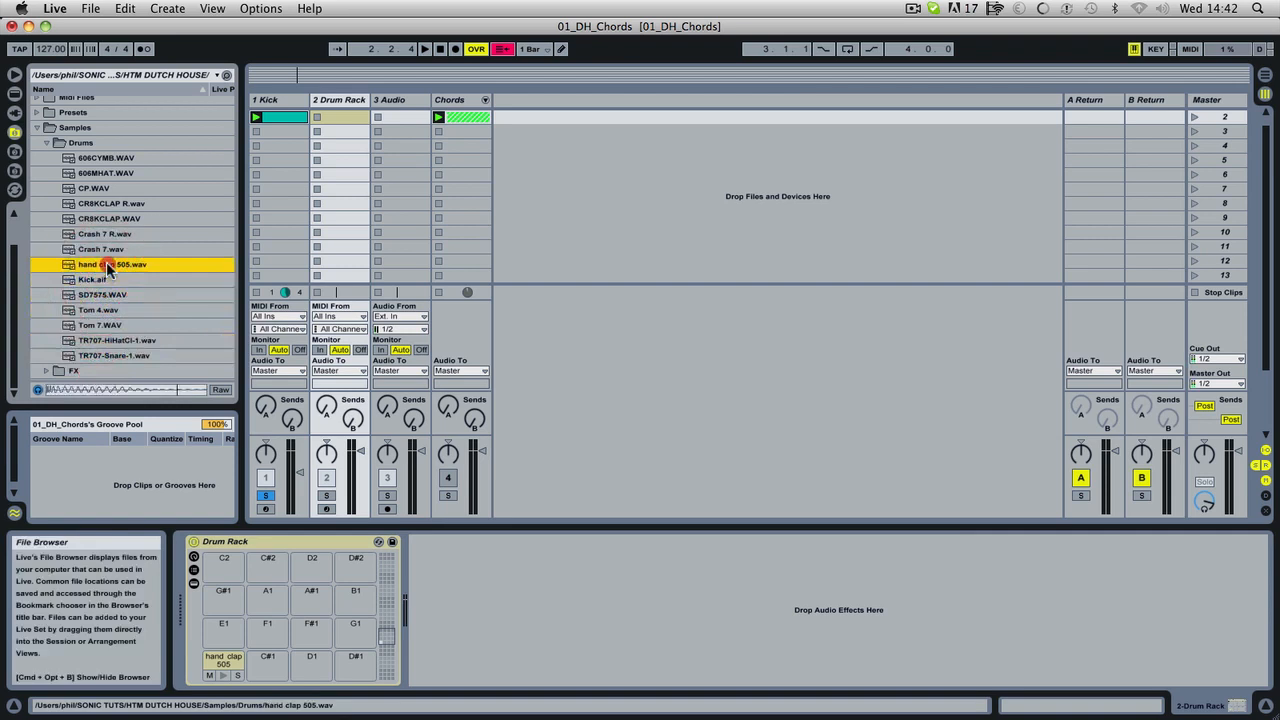
click(108, 249)
click(110, 234)
click(112, 218)
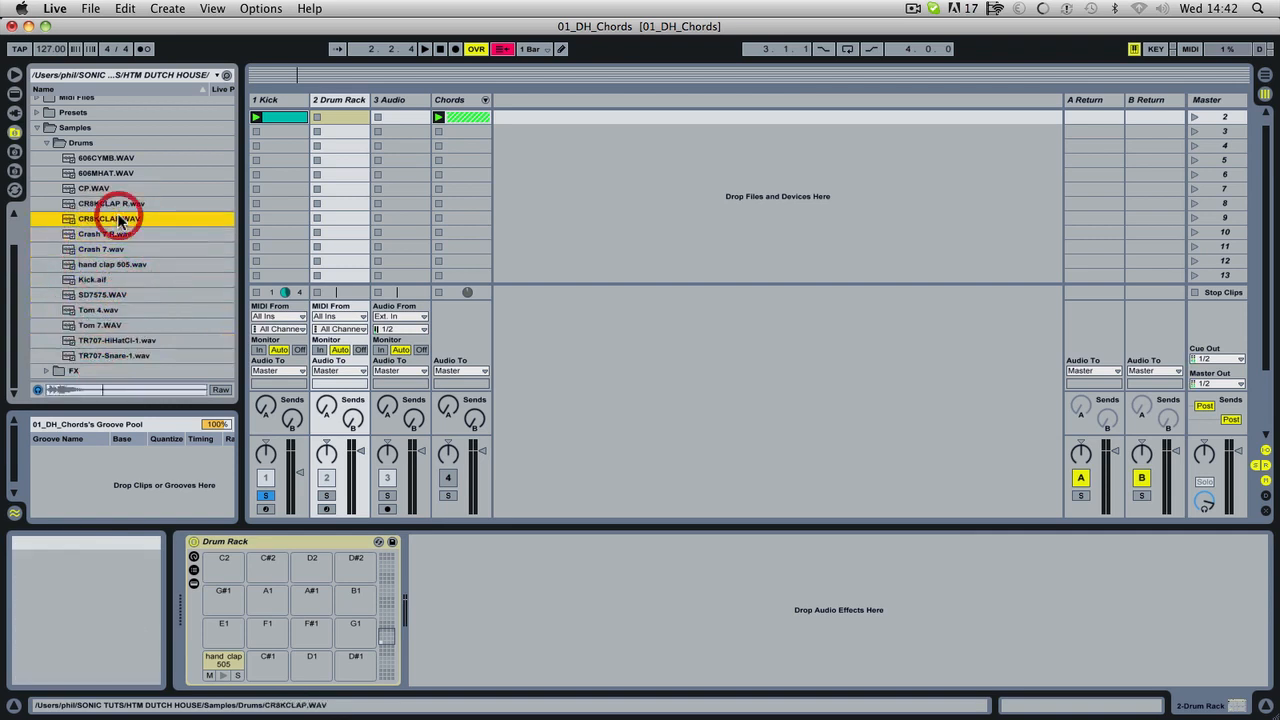
click(116, 204)
click(112, 218)
click(238, 579)
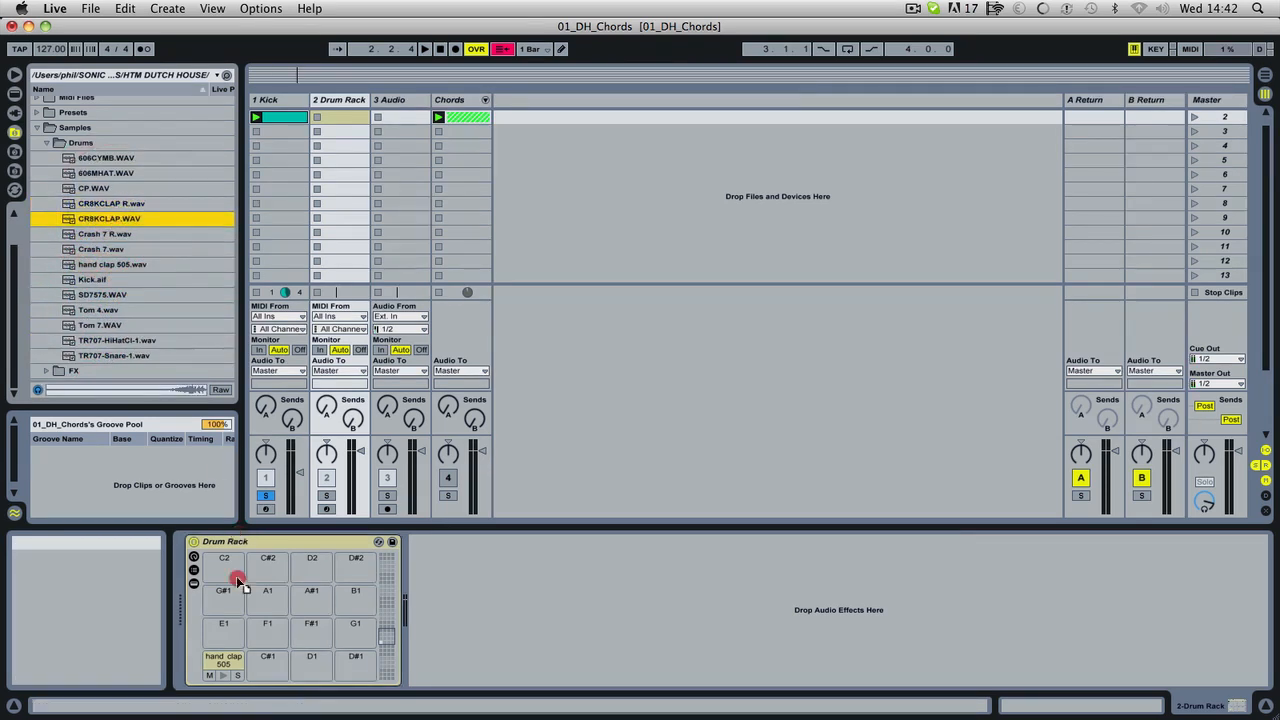
Load CP.WAV onto the Drum Rack's D1 pad, preview the pad and show its Simpler.
click(112, 204)
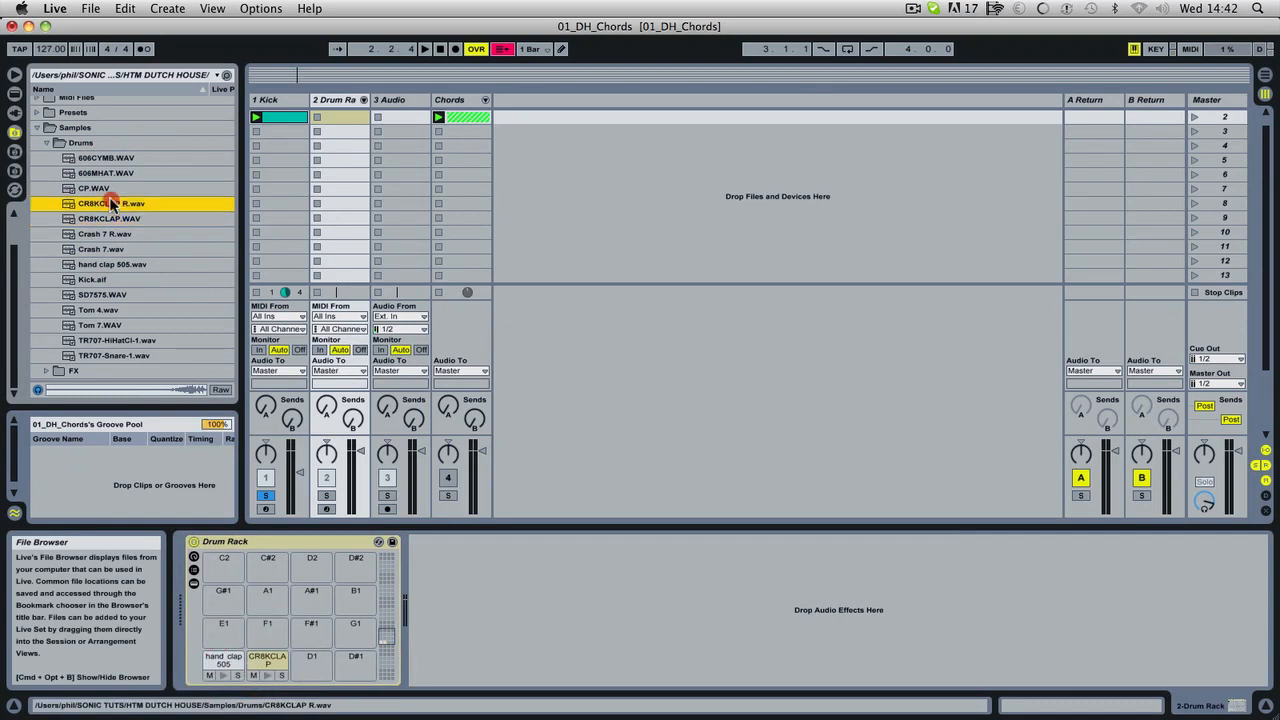
click(95, 189)
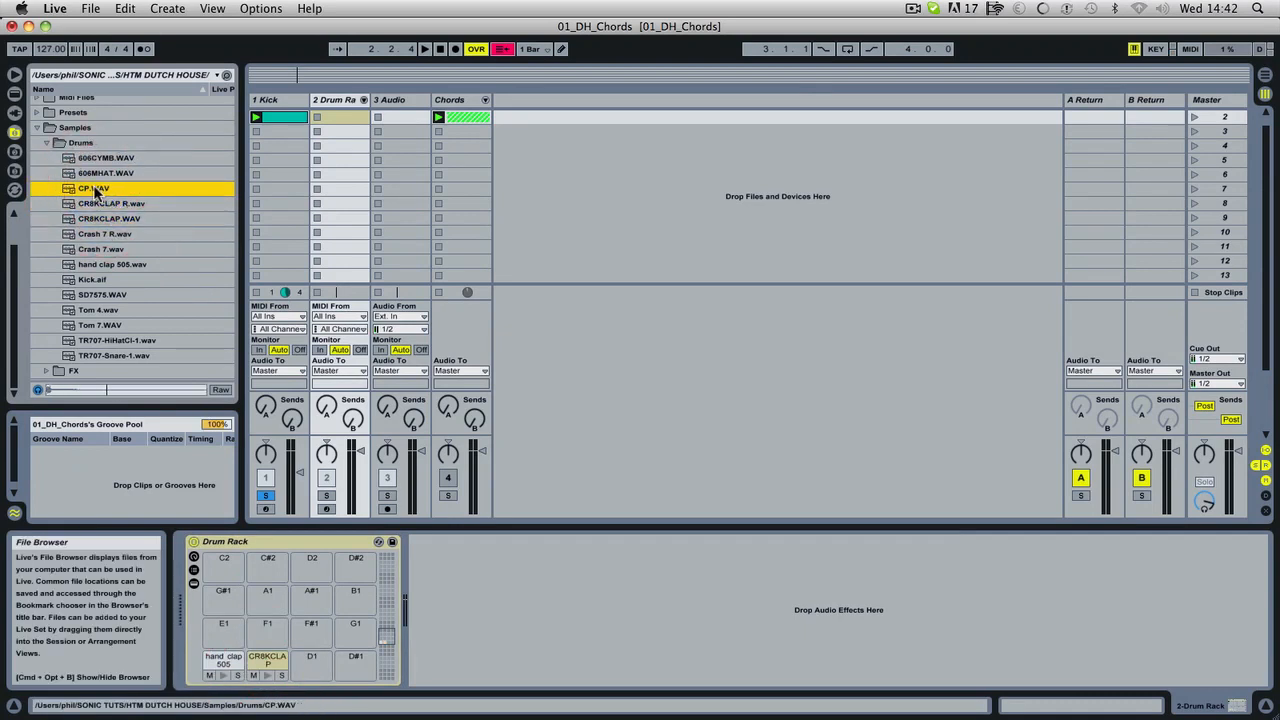
drag(228, 420, 310, 665)
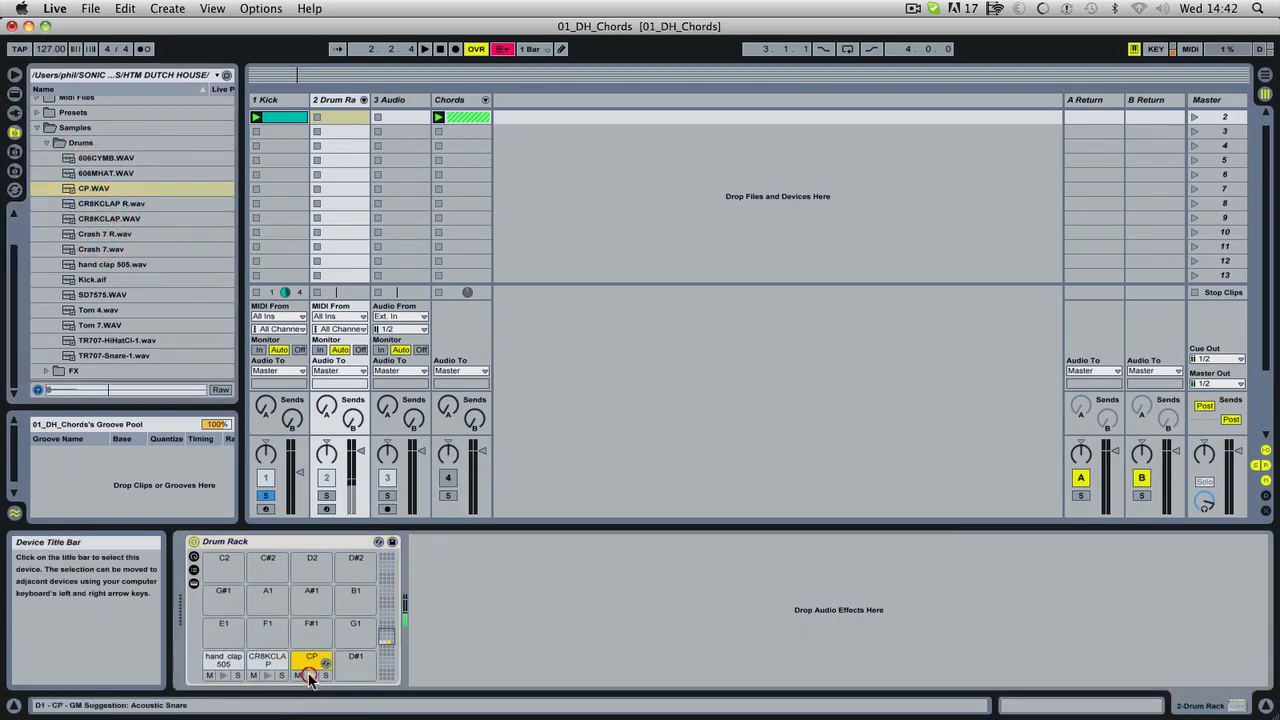
click(310, 677)
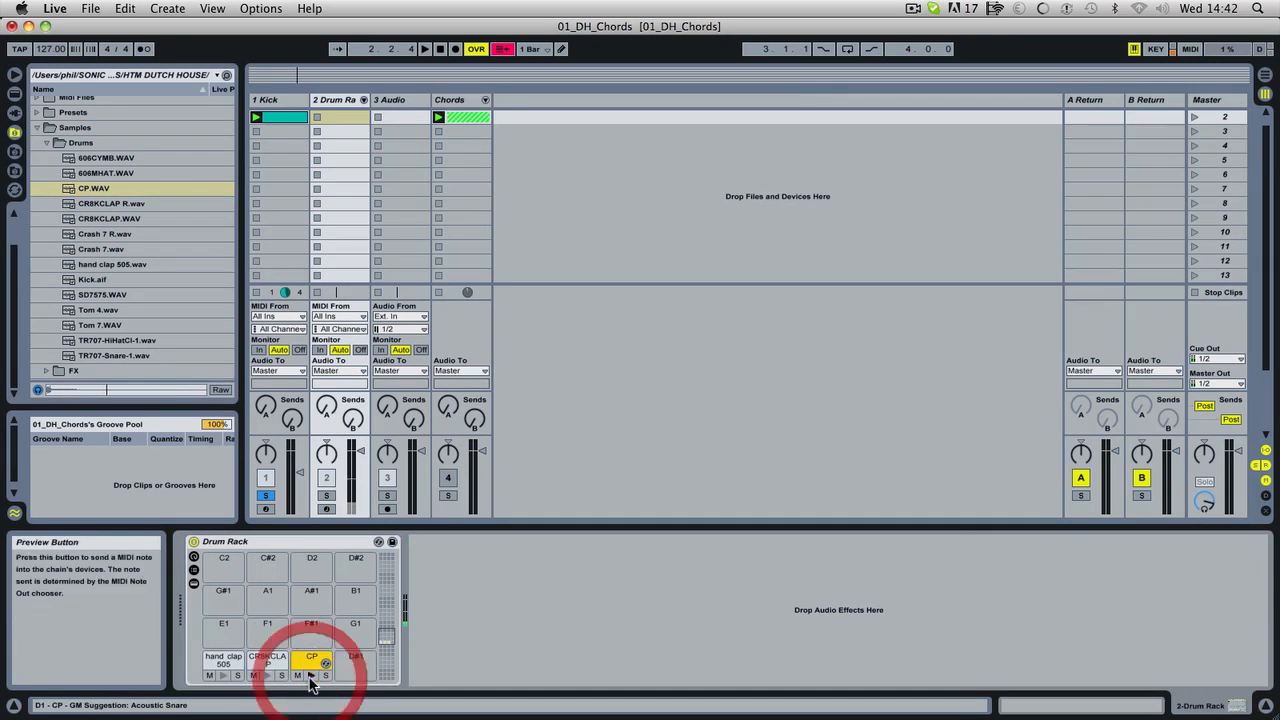
click(310, 677)
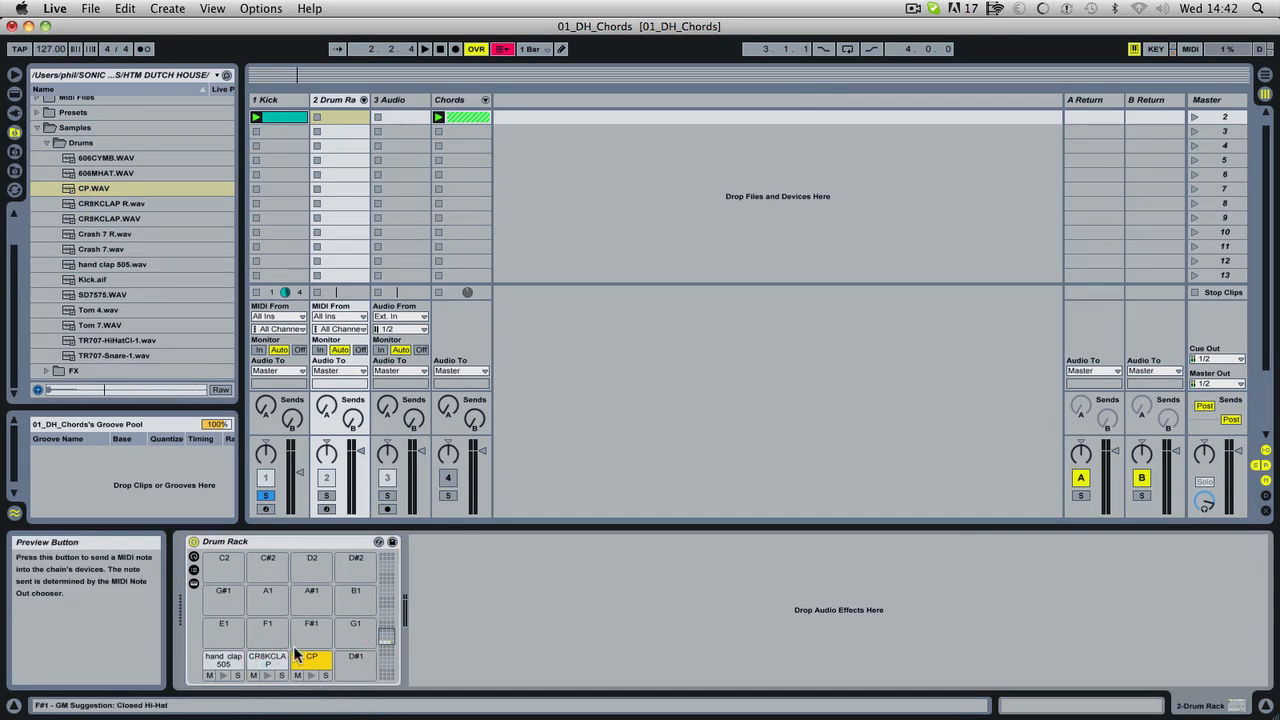
click(300, 655)
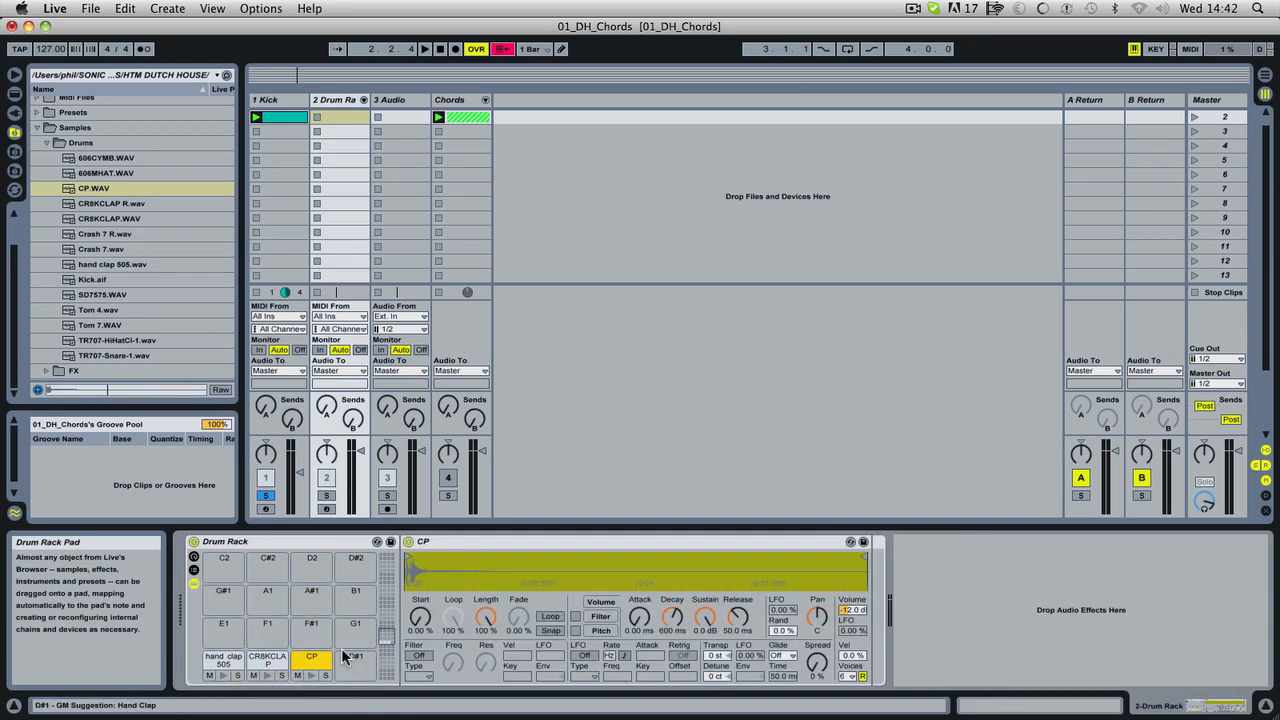
Create and launch a one-bar clip on the Drum Rack track, with CP, CR8KCLAP and hand clap 505 notes stacked at 1.2.
double_click(335, 114)
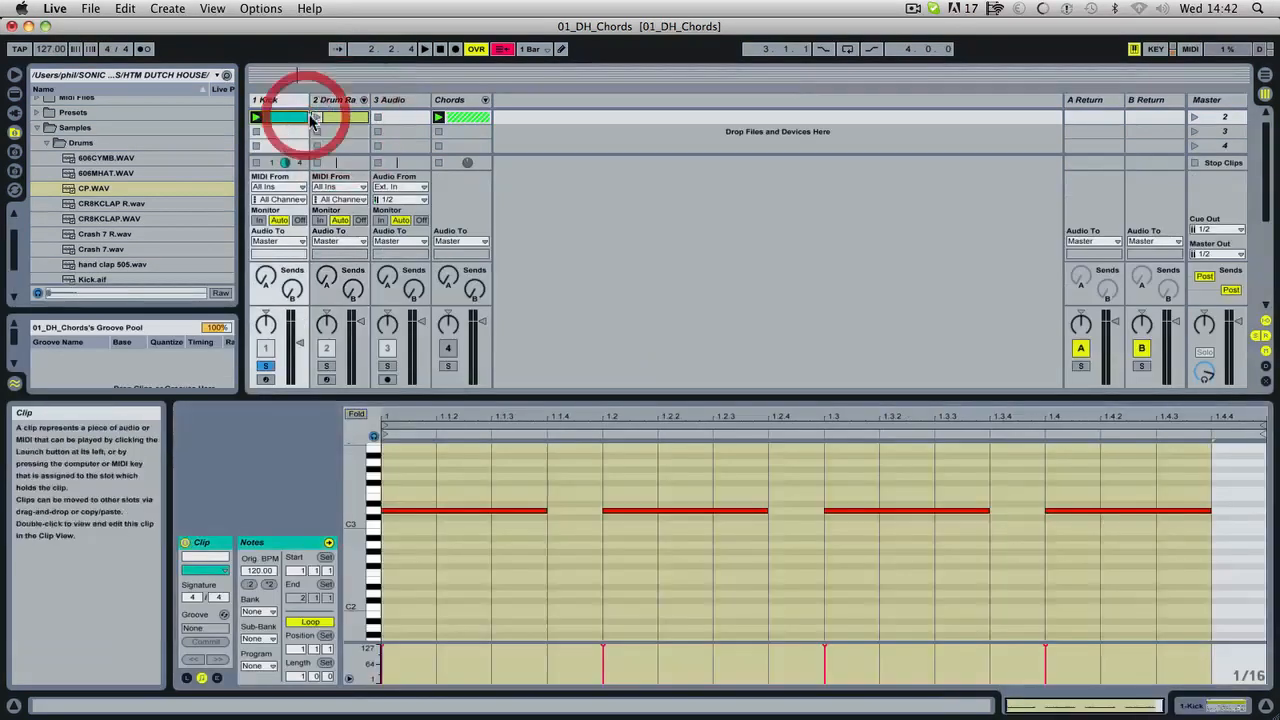
click(317, 117)
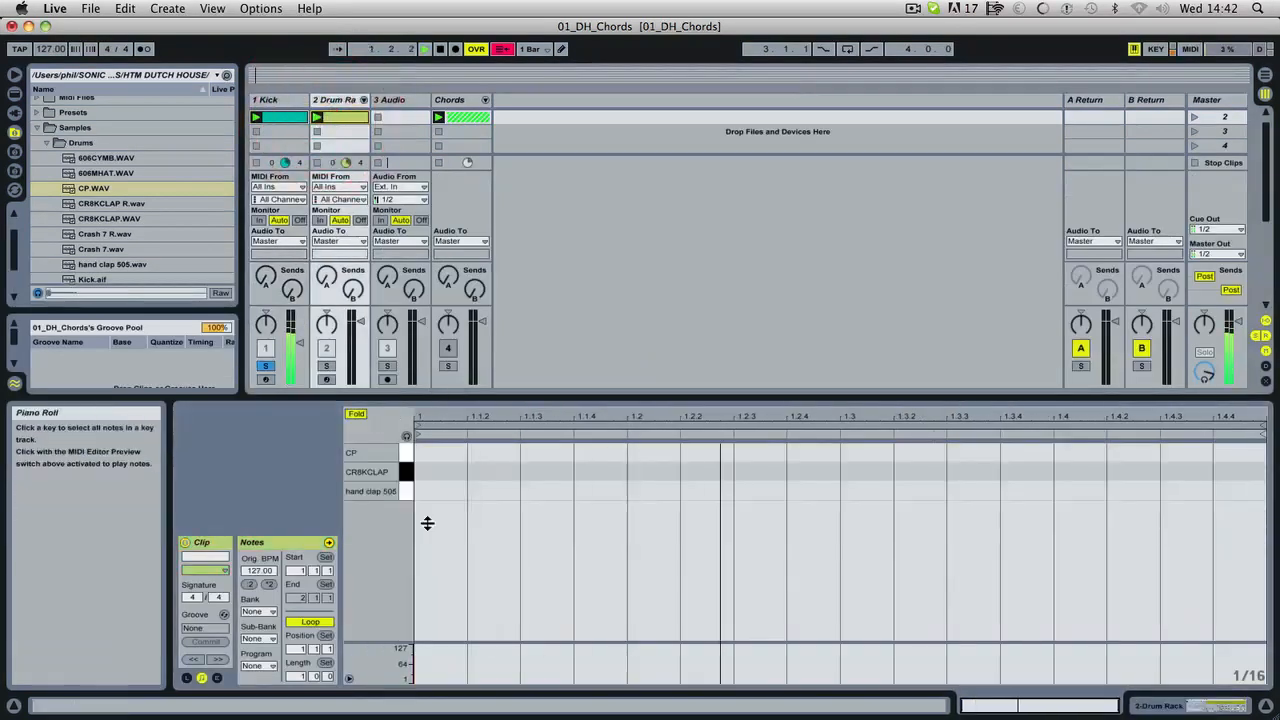
double_click(645, 452)
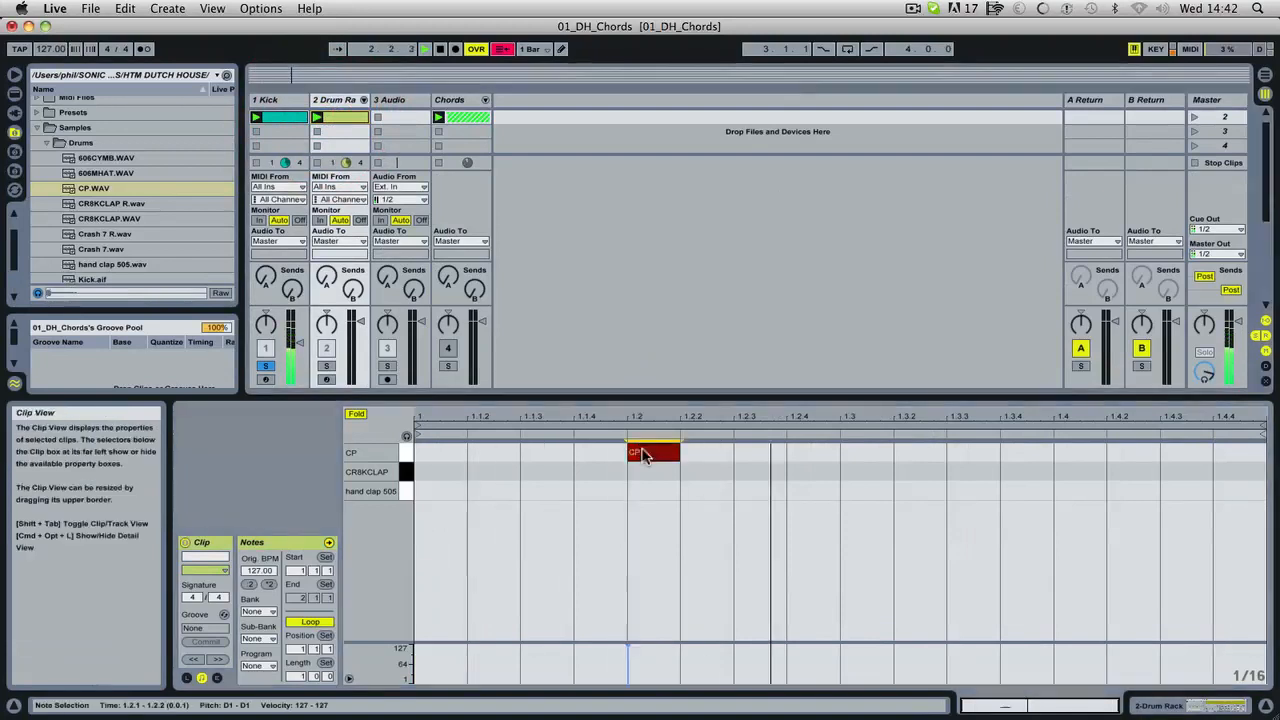
double_click(644, 472)
double_click(645, 491)
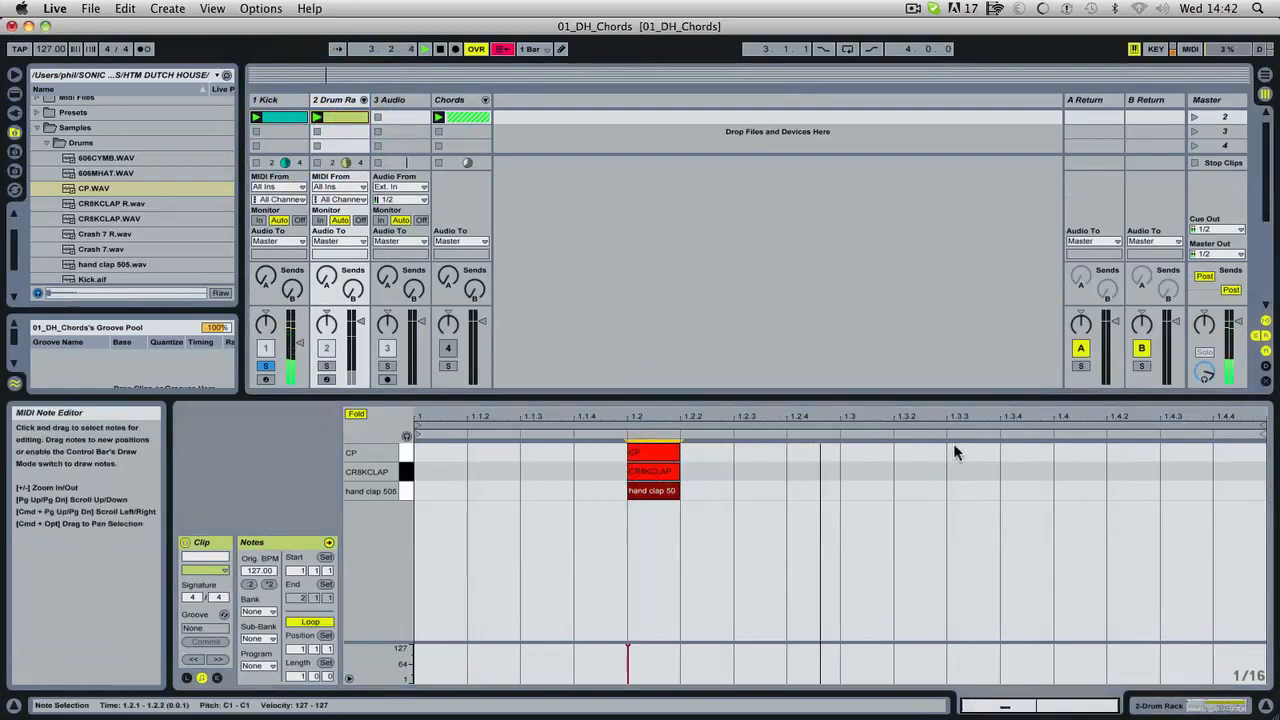
Stack a second set of the three clap notes at 1.3.3 and move them together to 1.4.
double_click(953, 451)
double_click(971, 491)
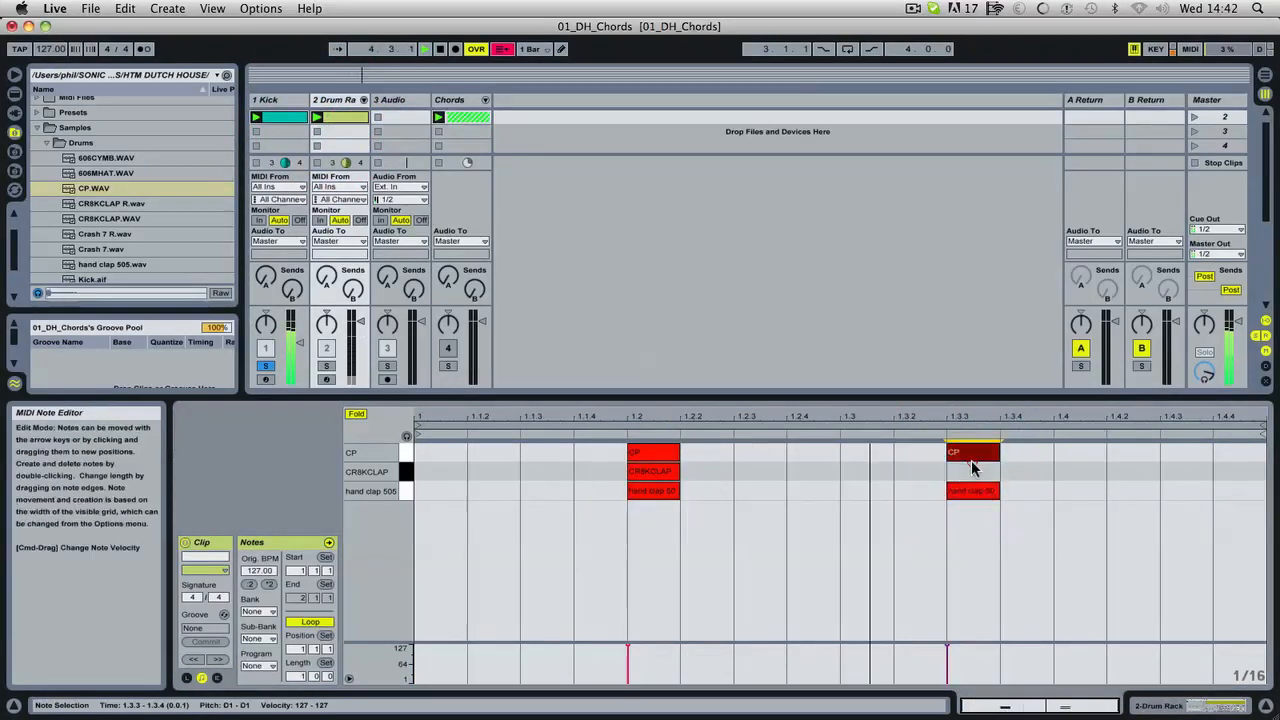
double_click(969, 471)
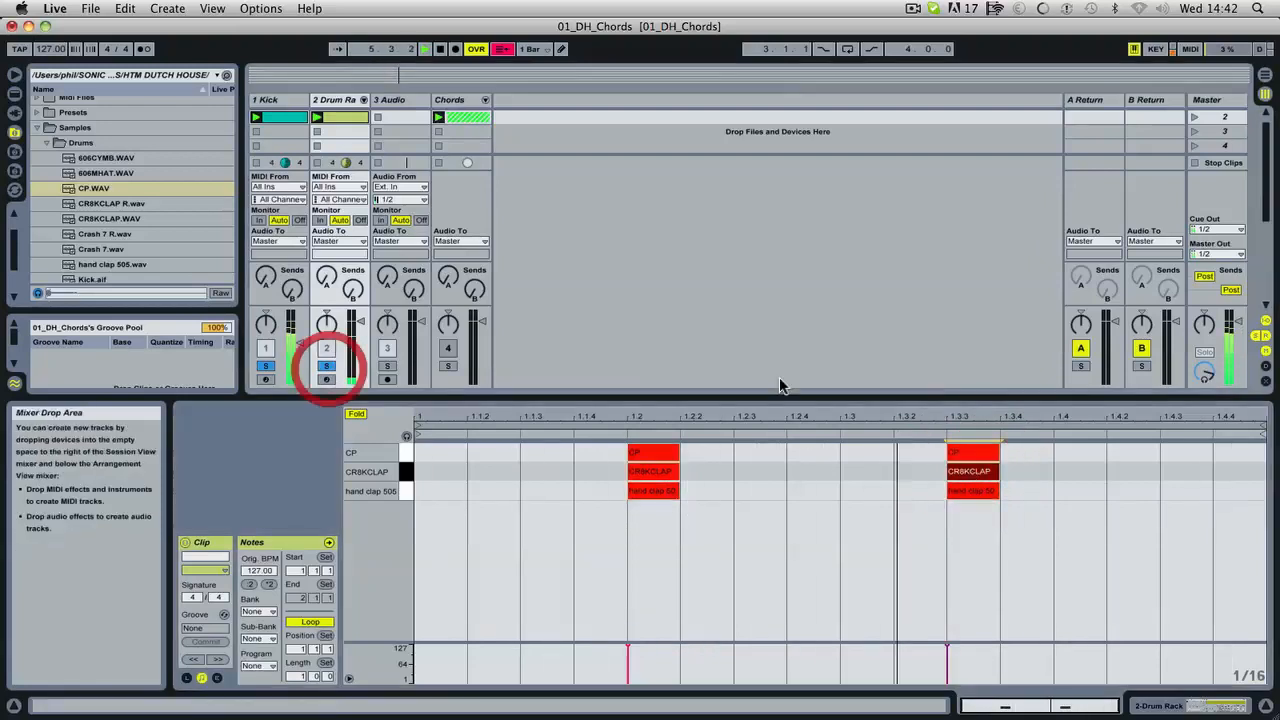
drag(925, 443, 1098, 492)
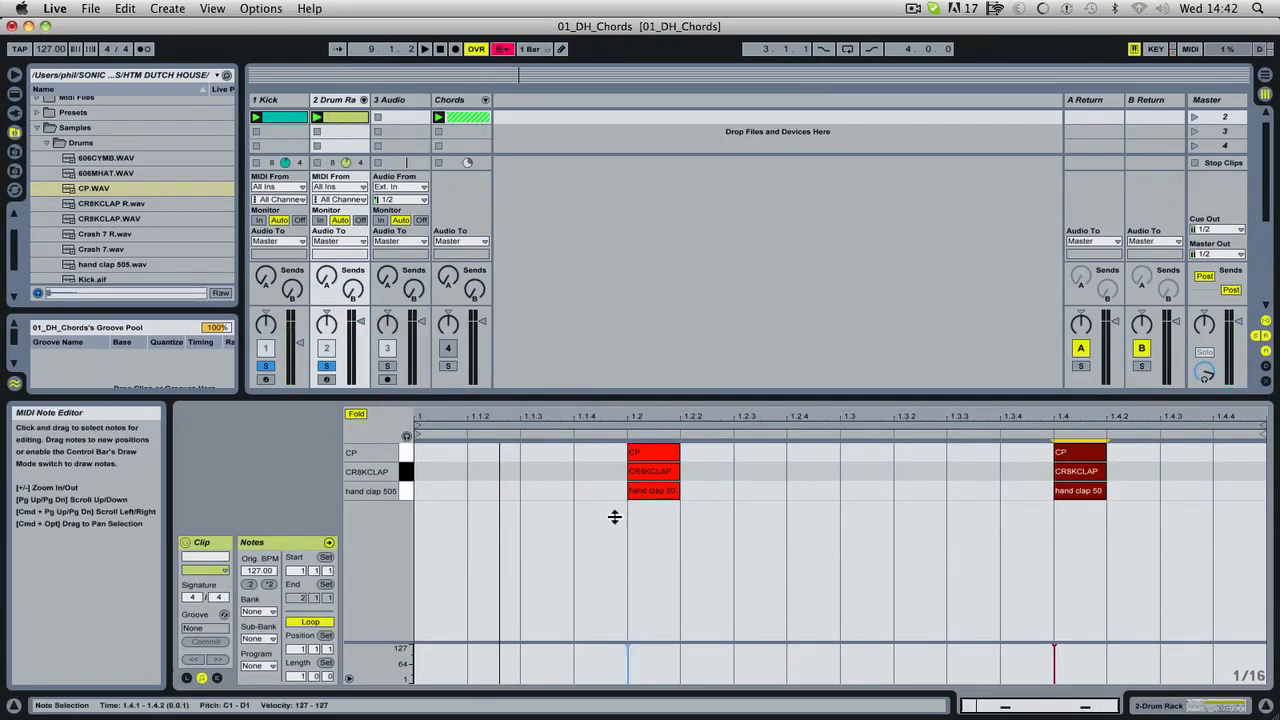
Shorten all six clap notes to just under half a sixteenth each and play the clip.
drag(595, 454, 1136, 559)
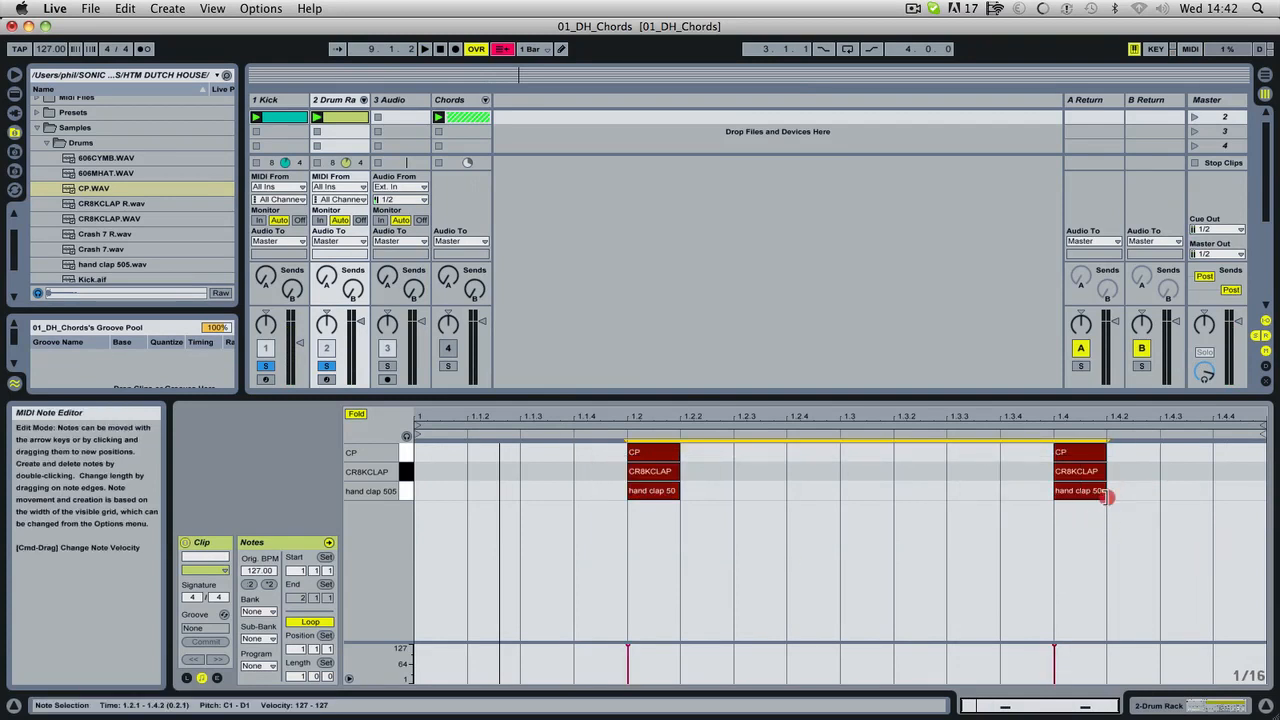
drag(1107, 497, 1090, 496)
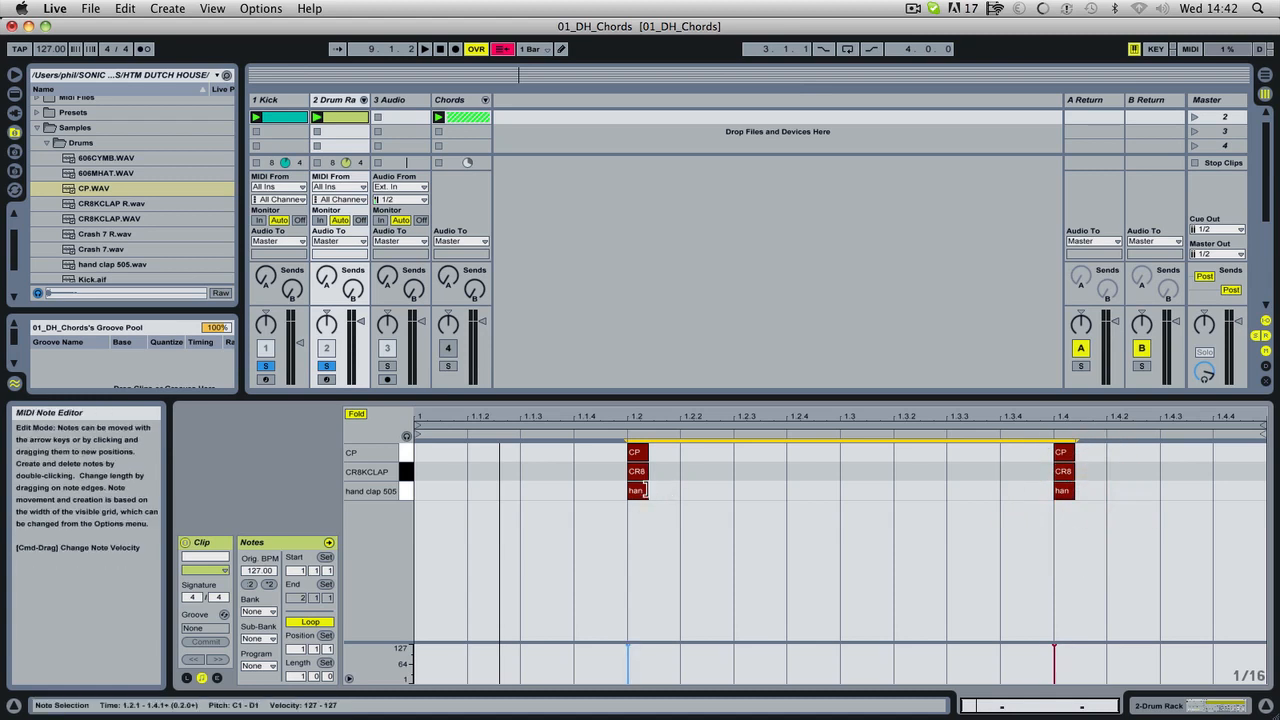
mouse_move(645, 490)
mouse_down()
mouse_move(626, 486)
mouse_move(708, 486)
mouse_move(648, 483)
mouse_up()
key(space)
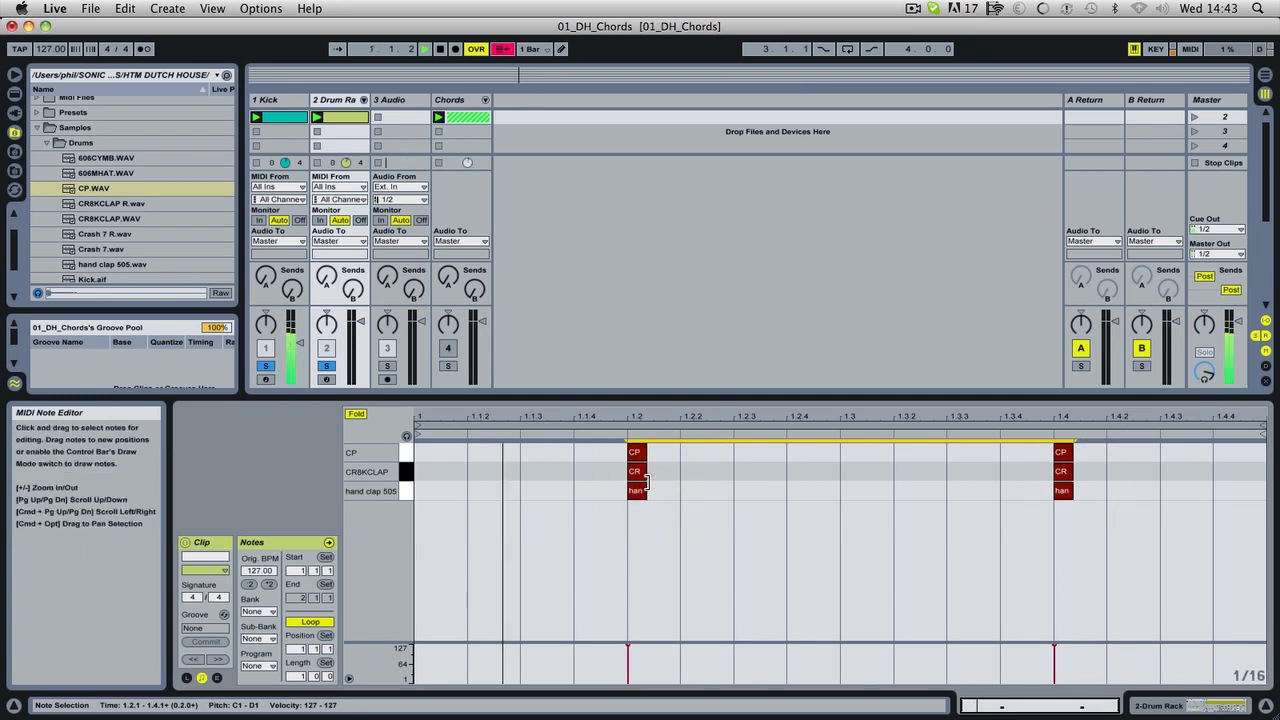
drag(647, 487, 651, 488)
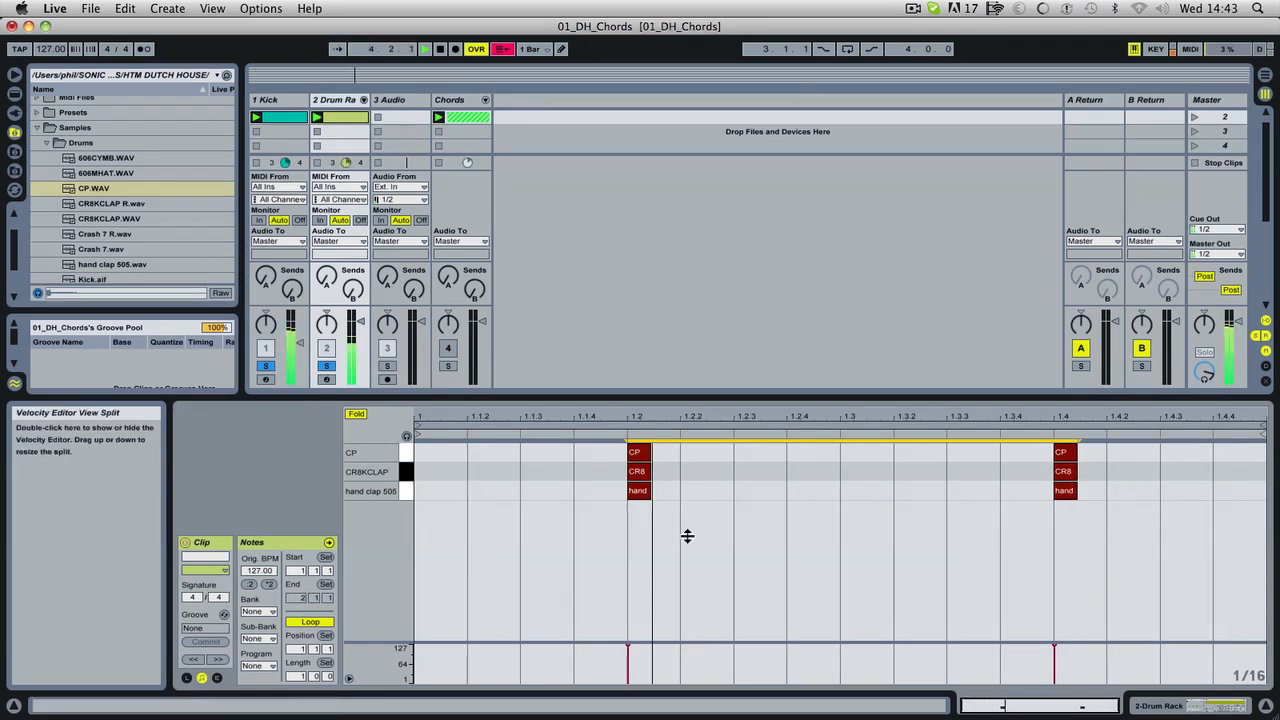
Move both CP notes together slightly ahead of beats 1.2 and 1.4 and play the result.
click(604, 462)
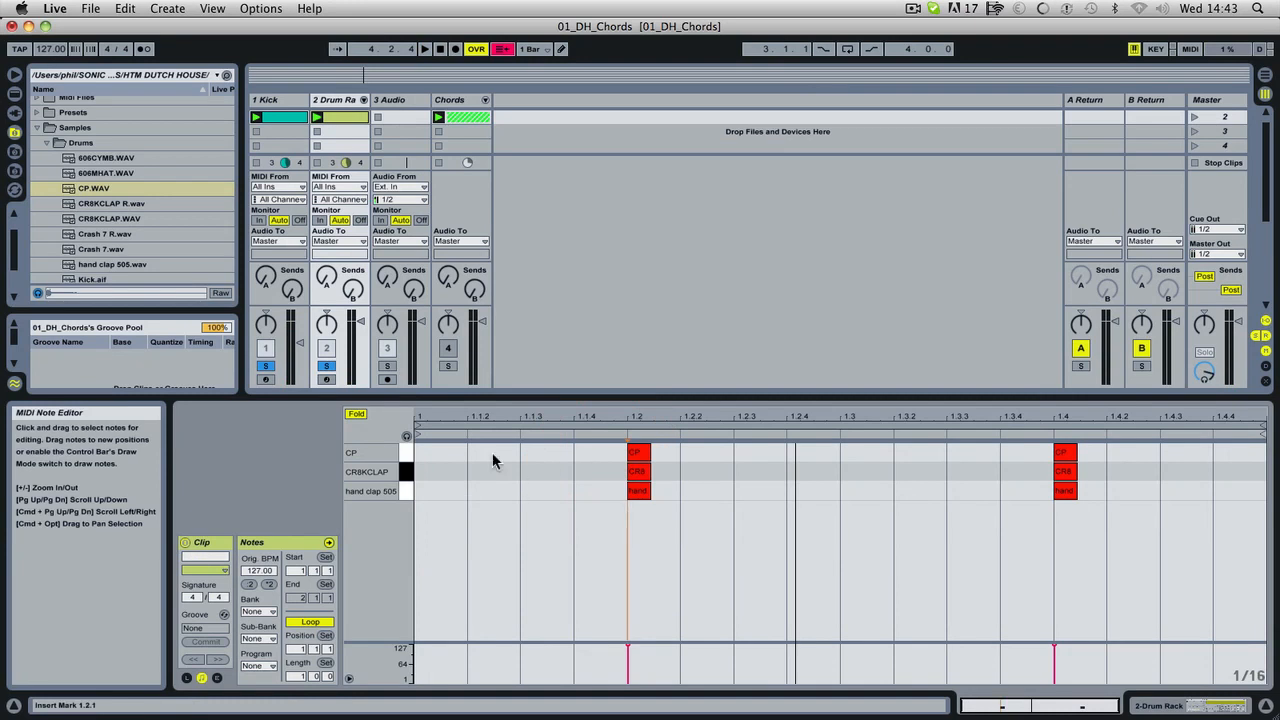
drag(614, 455, 1061, 452)
super+click(1066, 452)
key(space)
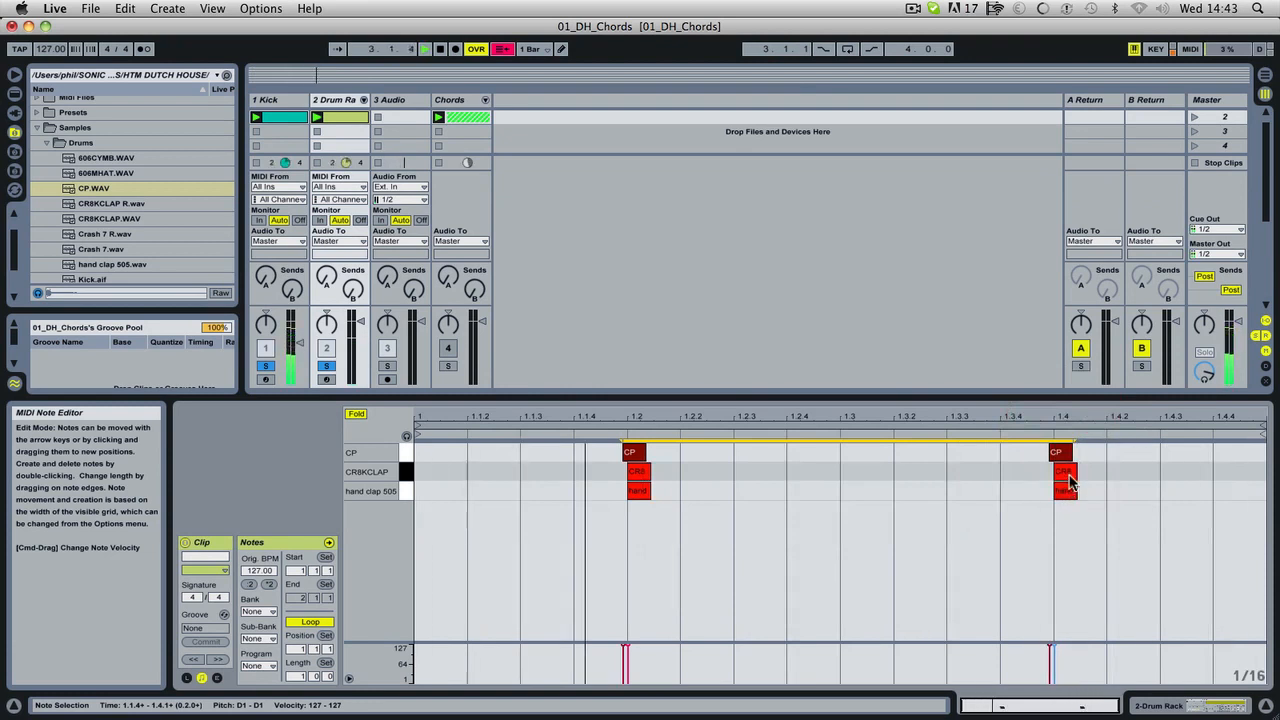
Move both CR8KCLAP notes together slightly earlier, so they start just before the CP notes.
drag(1125, 467, 635, 478)
click(635, 473)
click(1020, 474)
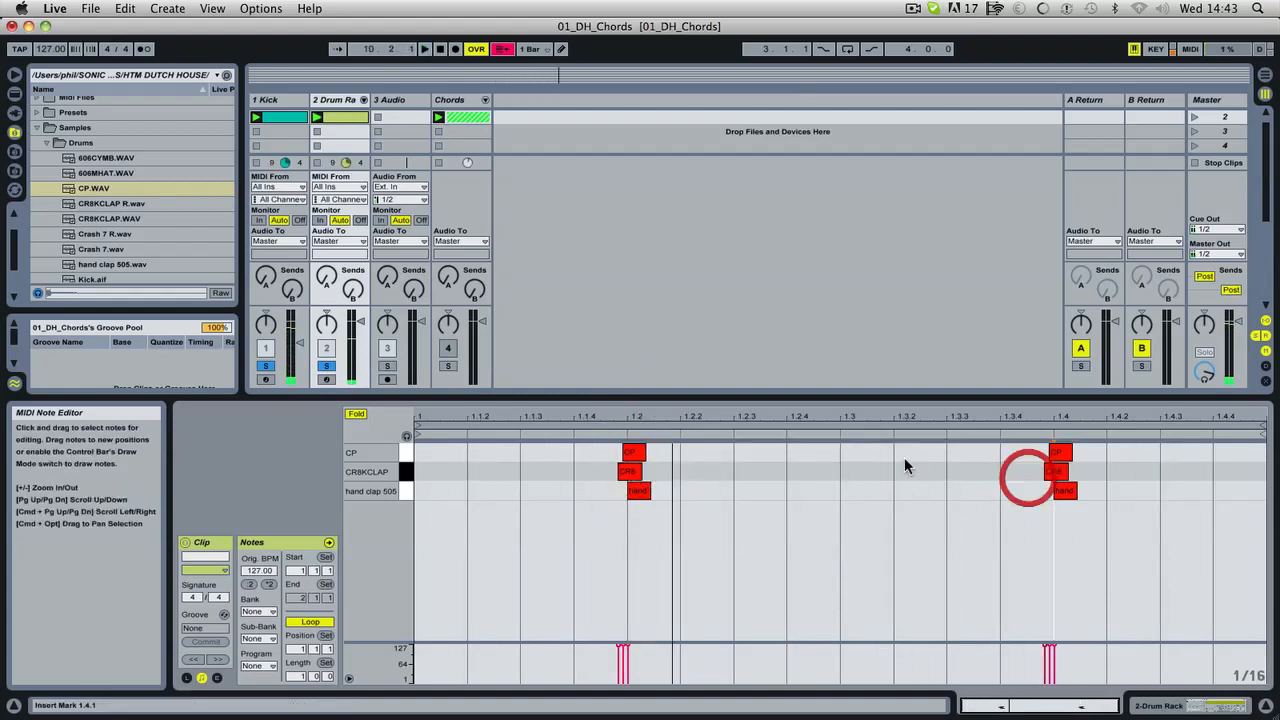
Nudge the CR8KCLAP and CP notes of the 1.2 clap slightly later and play the clip.
click(627, 474)
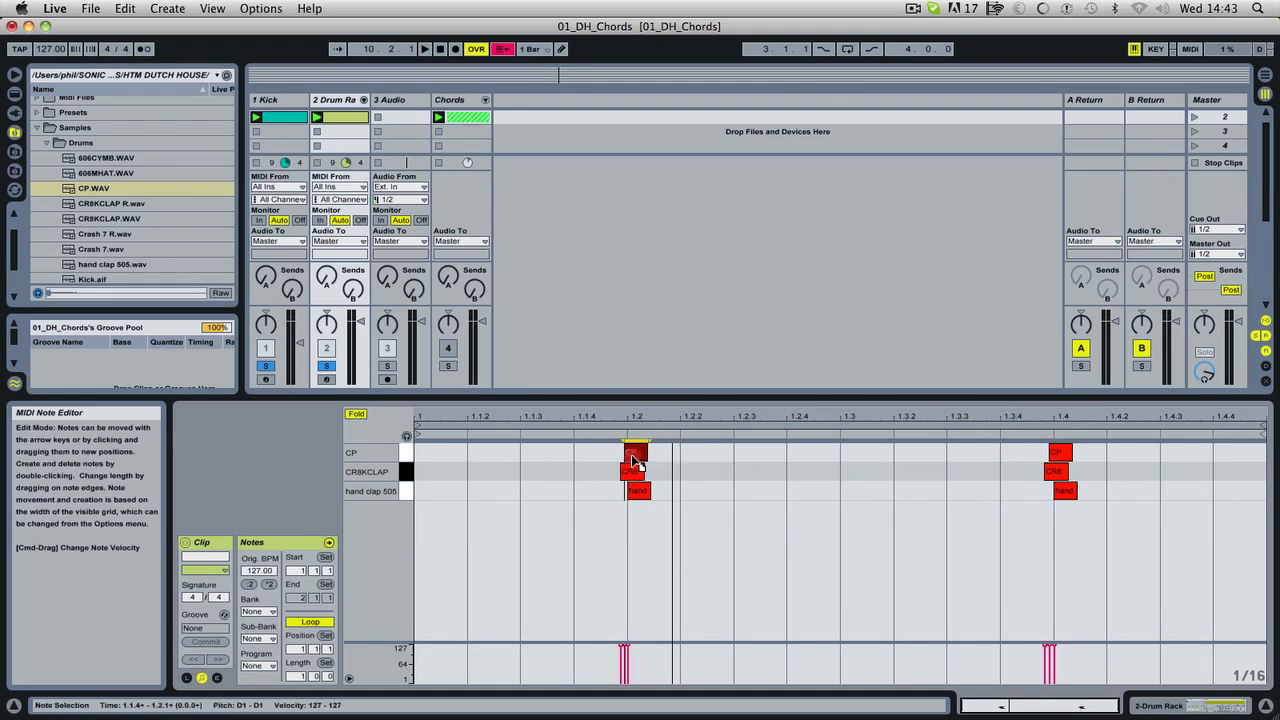
click(631, 455)
key(space)
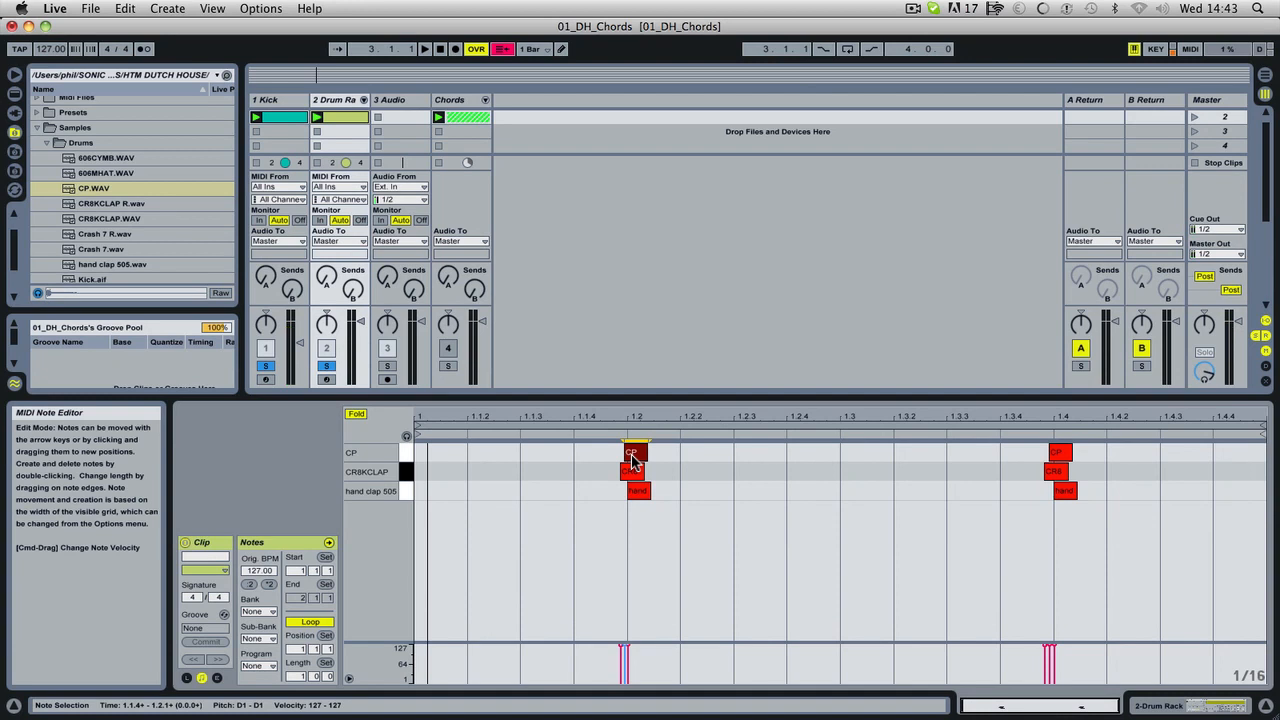
Load the reversed clap CR8KCLAP R.wav onto the Drum Rack's D#1 pad.
double_click(353, 100)
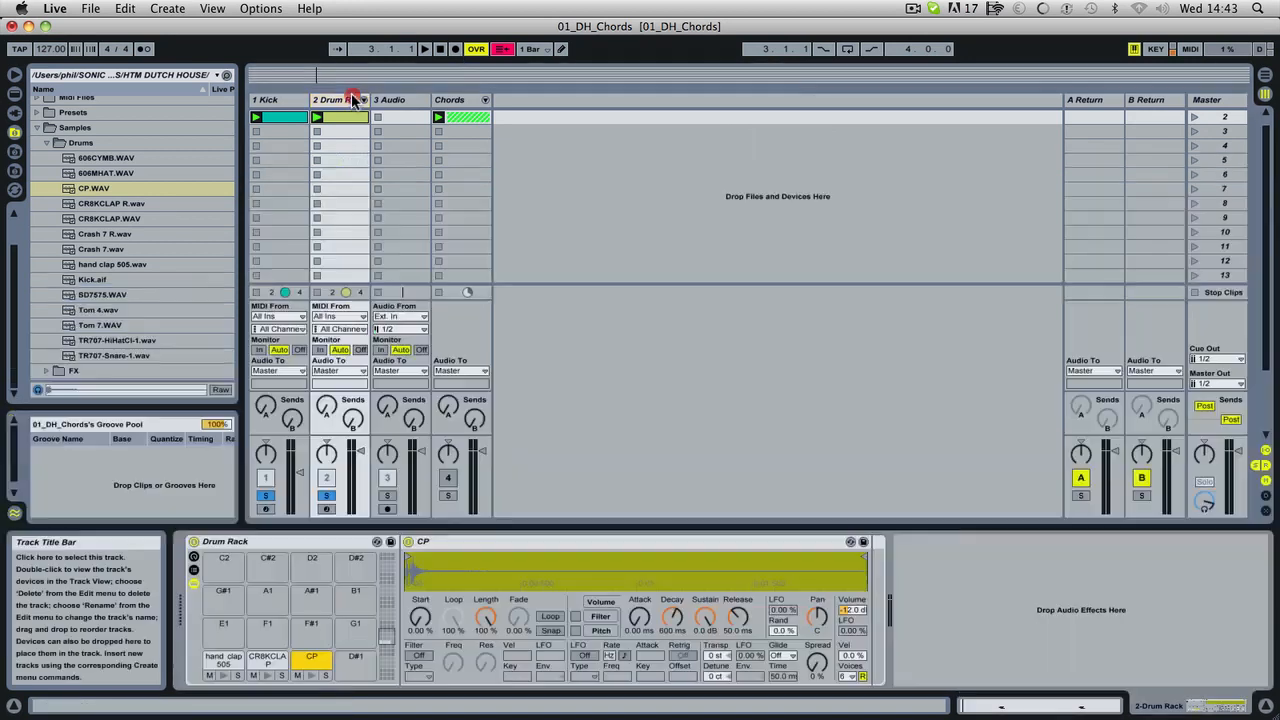
click(110, 204)
drag(110, 206, 255, 584)
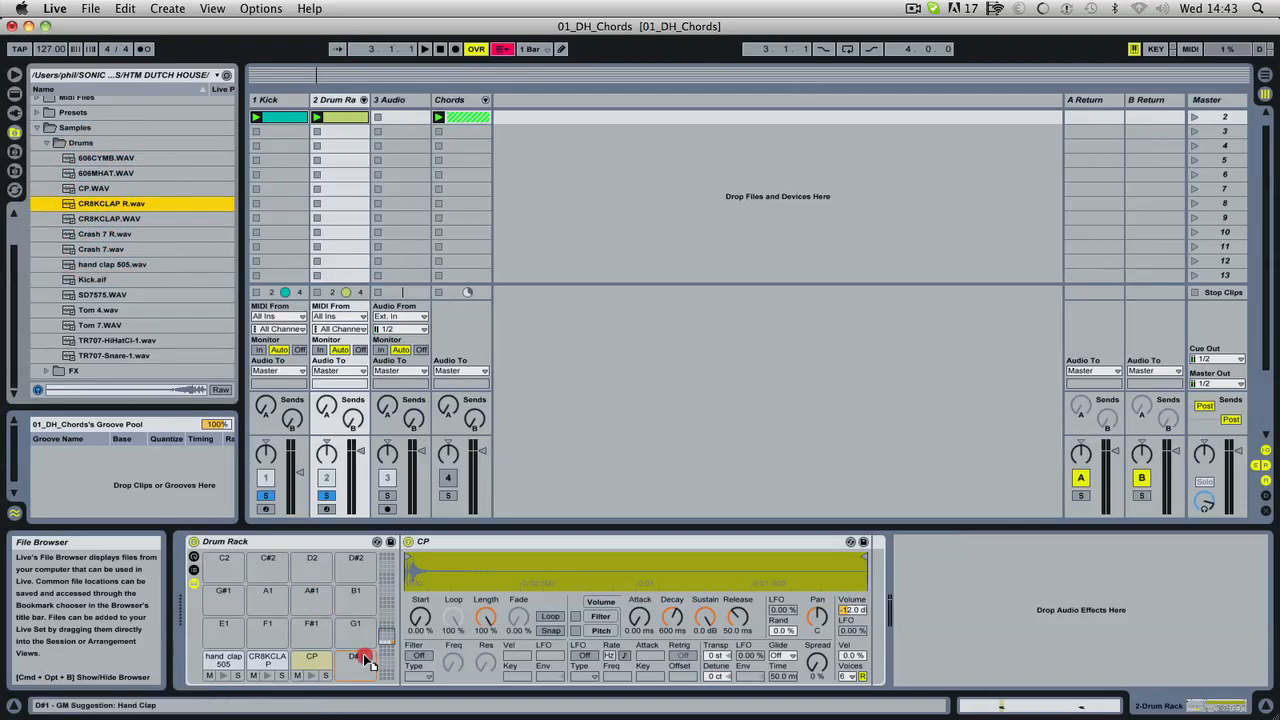
drag(365, 662, 365, 662)
Add a CR8KCLAP R note at 1.3.4 in the Drum Rack clip, play it and shift the note slightly earlier.
double_click(345, 117)
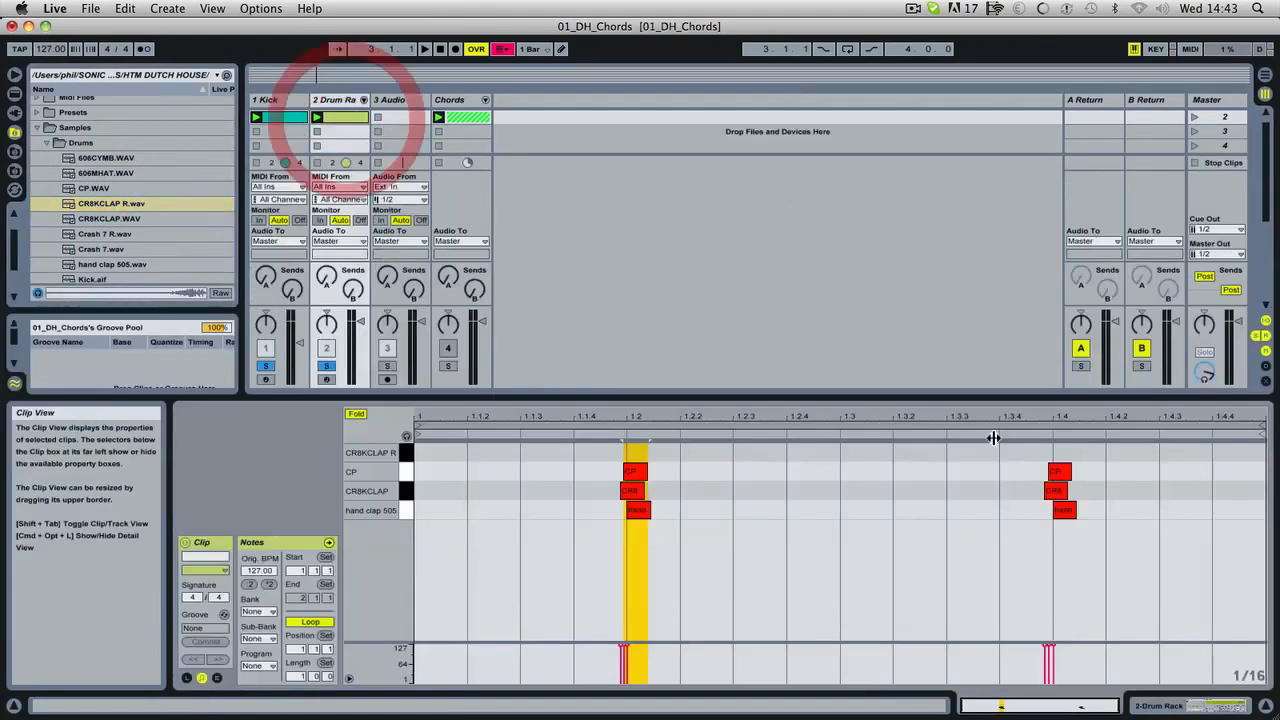
double_click(1014, 451)
key(space)
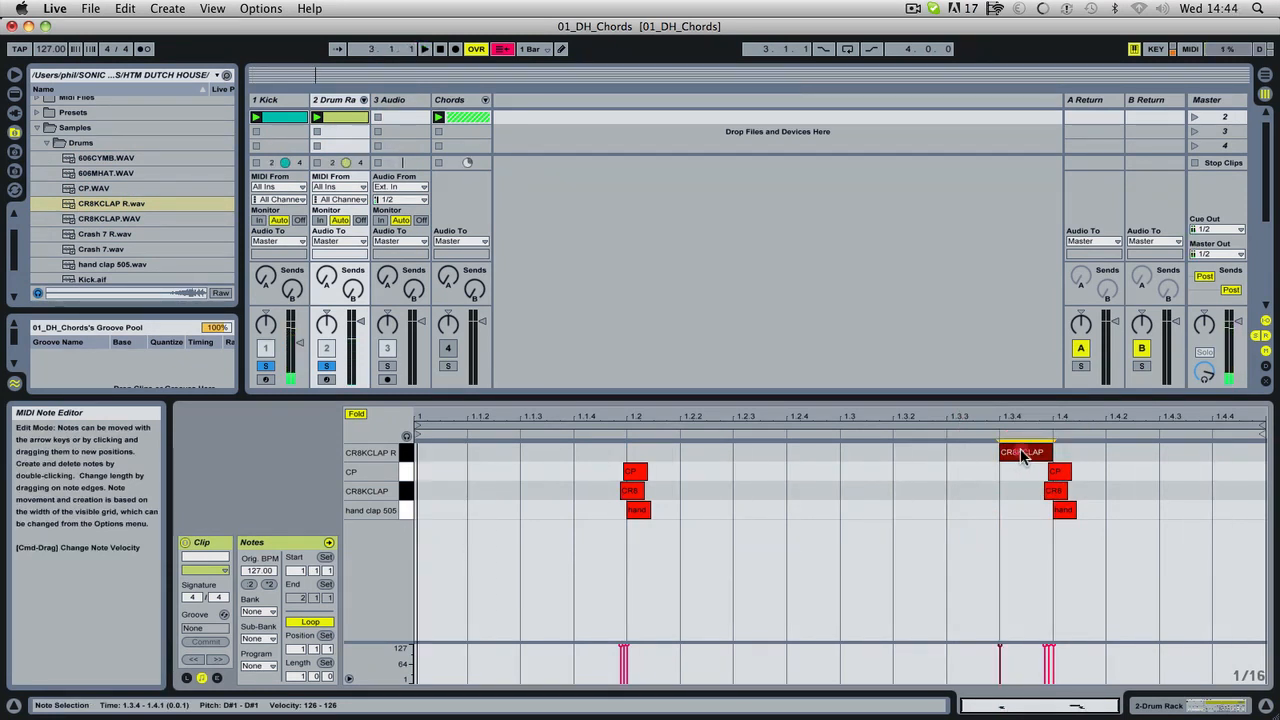
click(1022, 453)
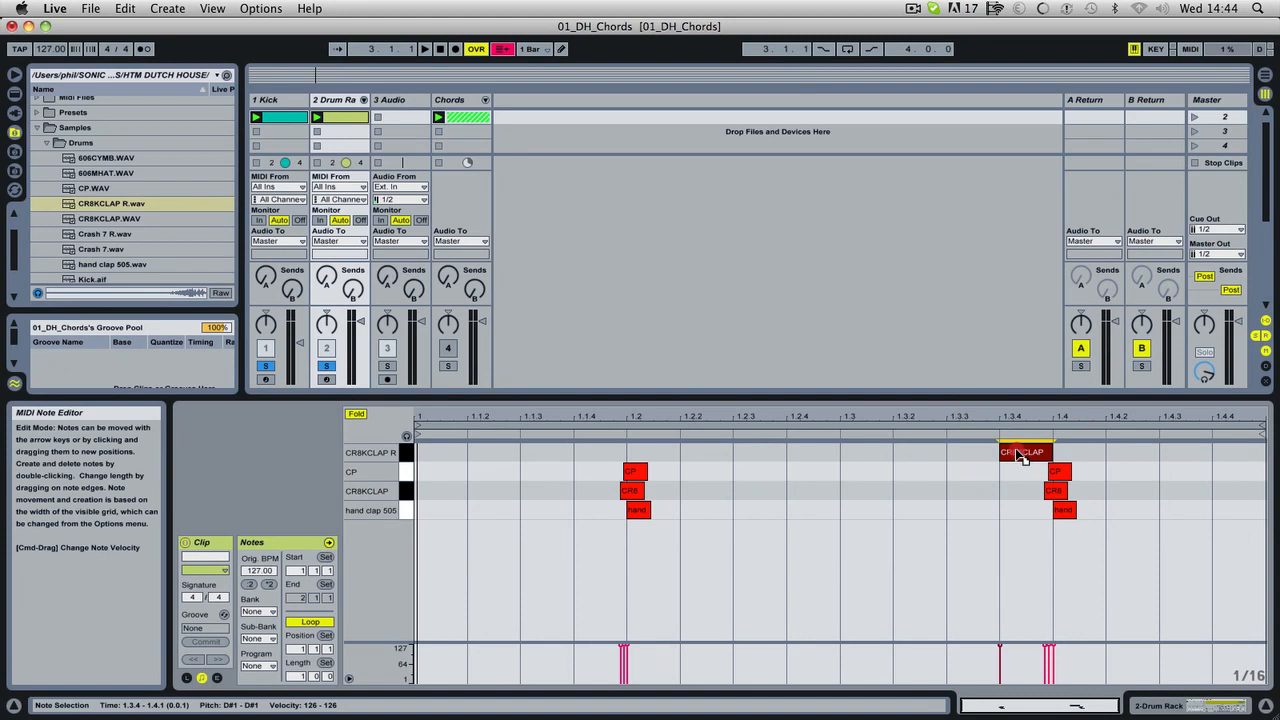
drag(1022, 455, 1014, 456)
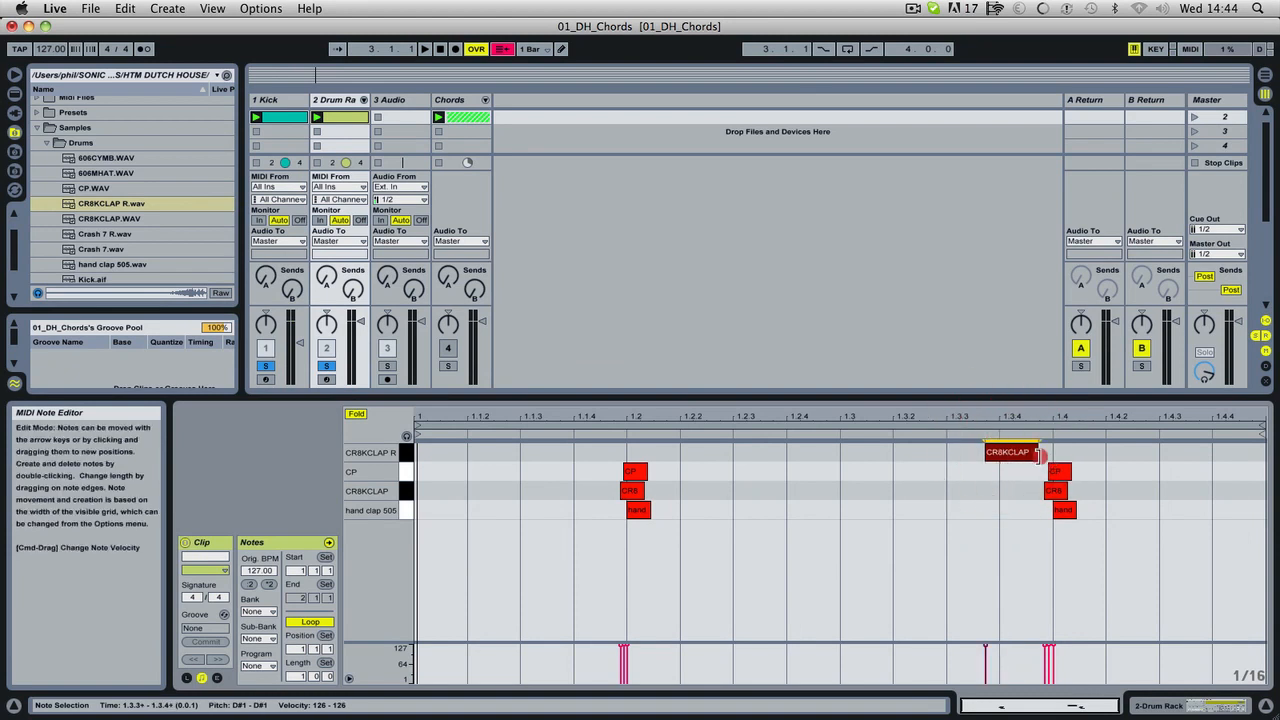
Lengthen the CR8KCLAP R note to end at 1.4.1, shift its start slightly earlier, and check it in playback.
click(1052, 453)
key(space)
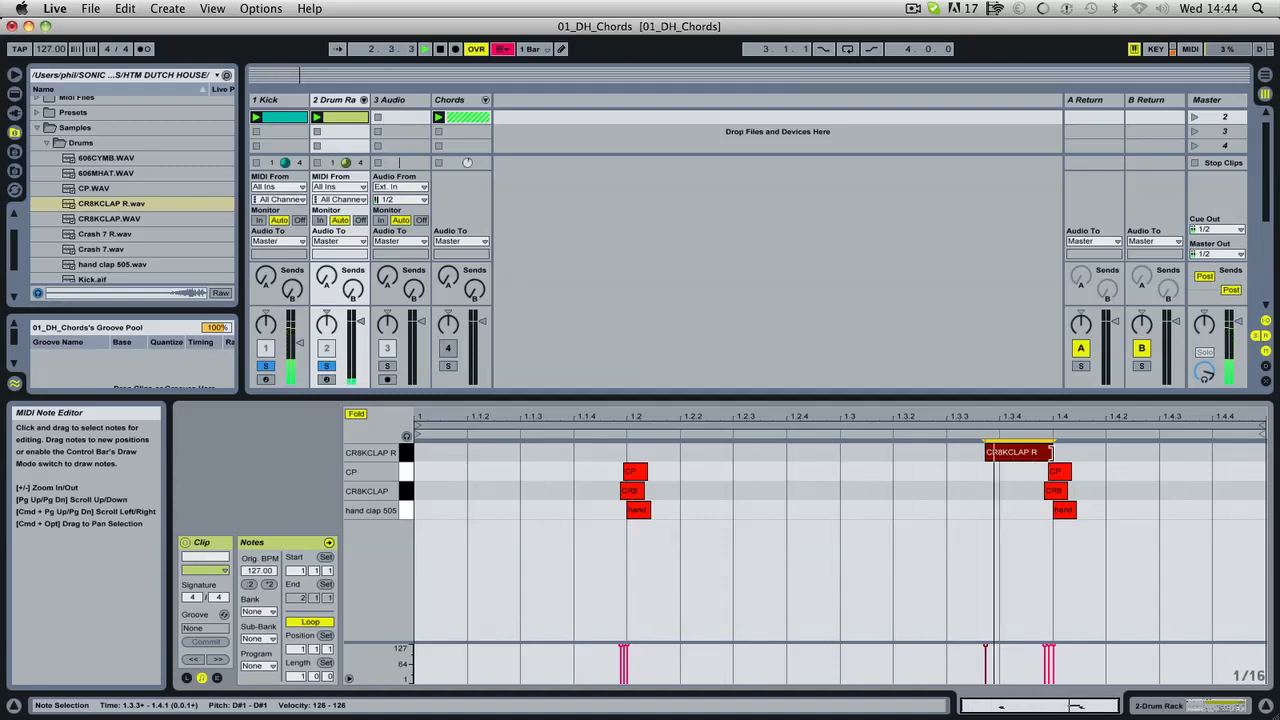
mouse_move(1033, 457)
mouse_down()
mouse_move(1018, 457)
mouse_move(1052, 453)
mouse_up()
click(1038, 453)
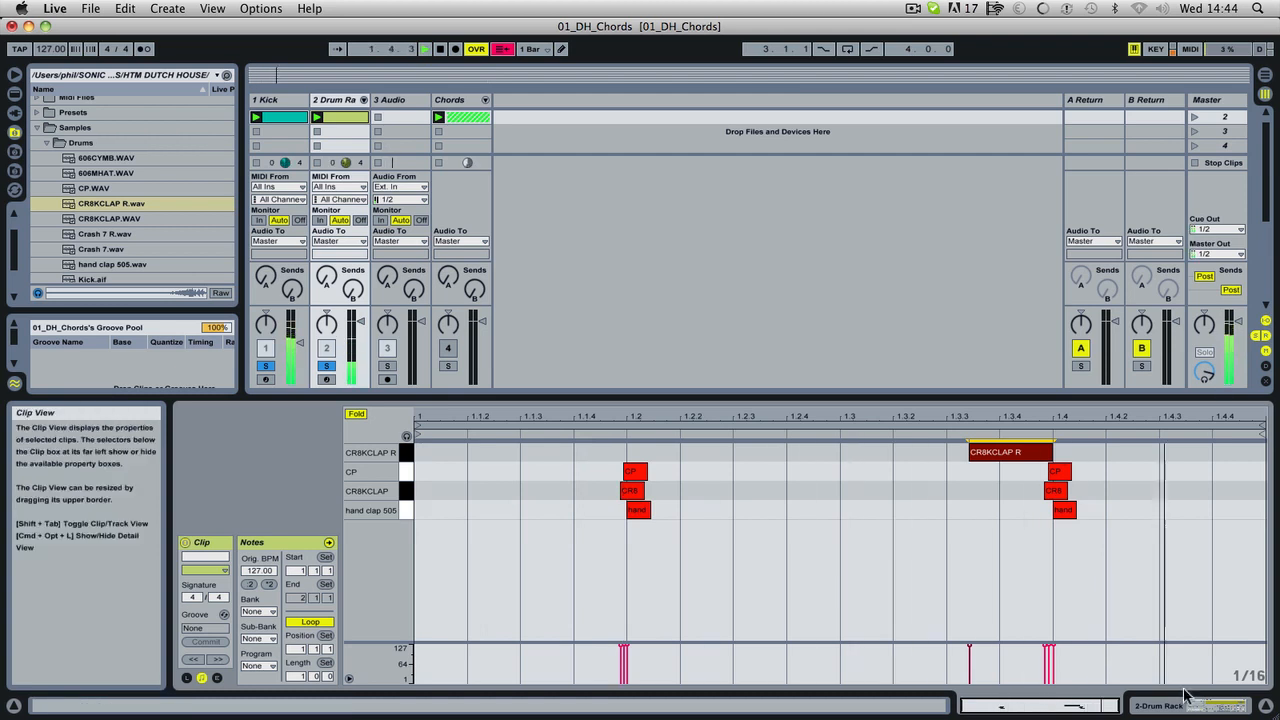
Set the CR8KCLAP R pad's volume velocity sensitivity to 100% and copy the value to its three sibling pads.
click(345, 101)
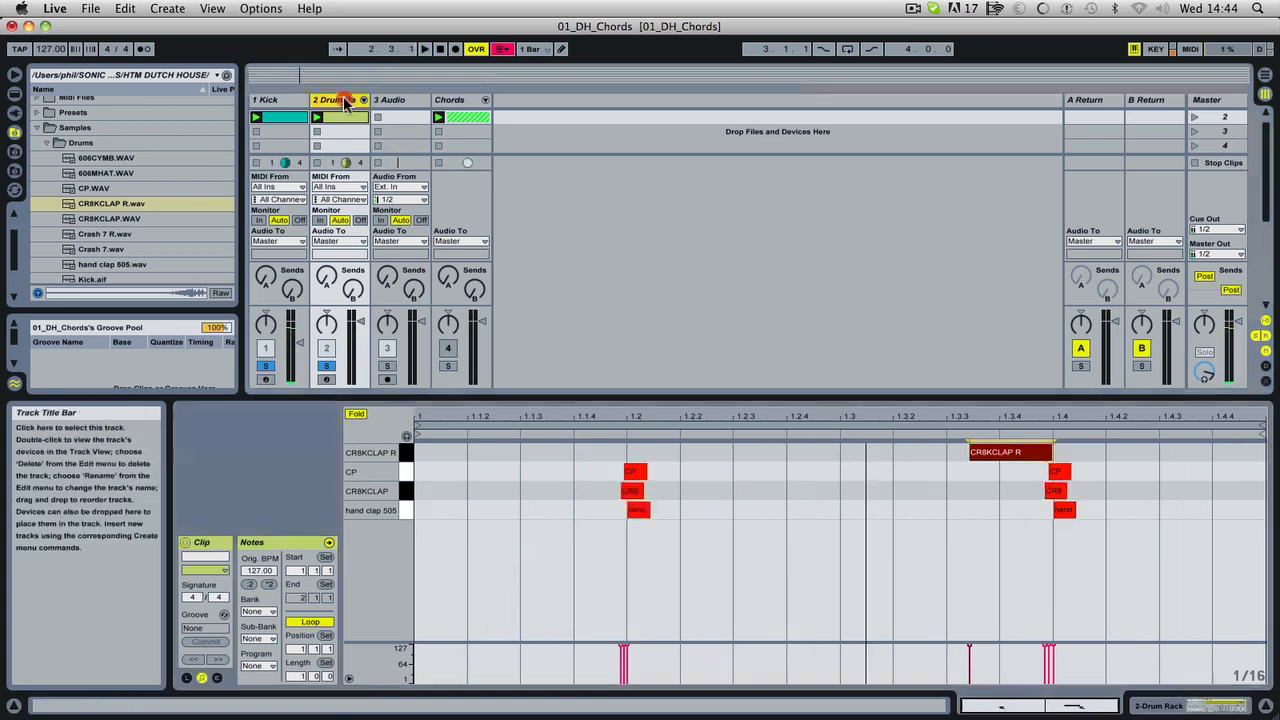
click(345, 101)
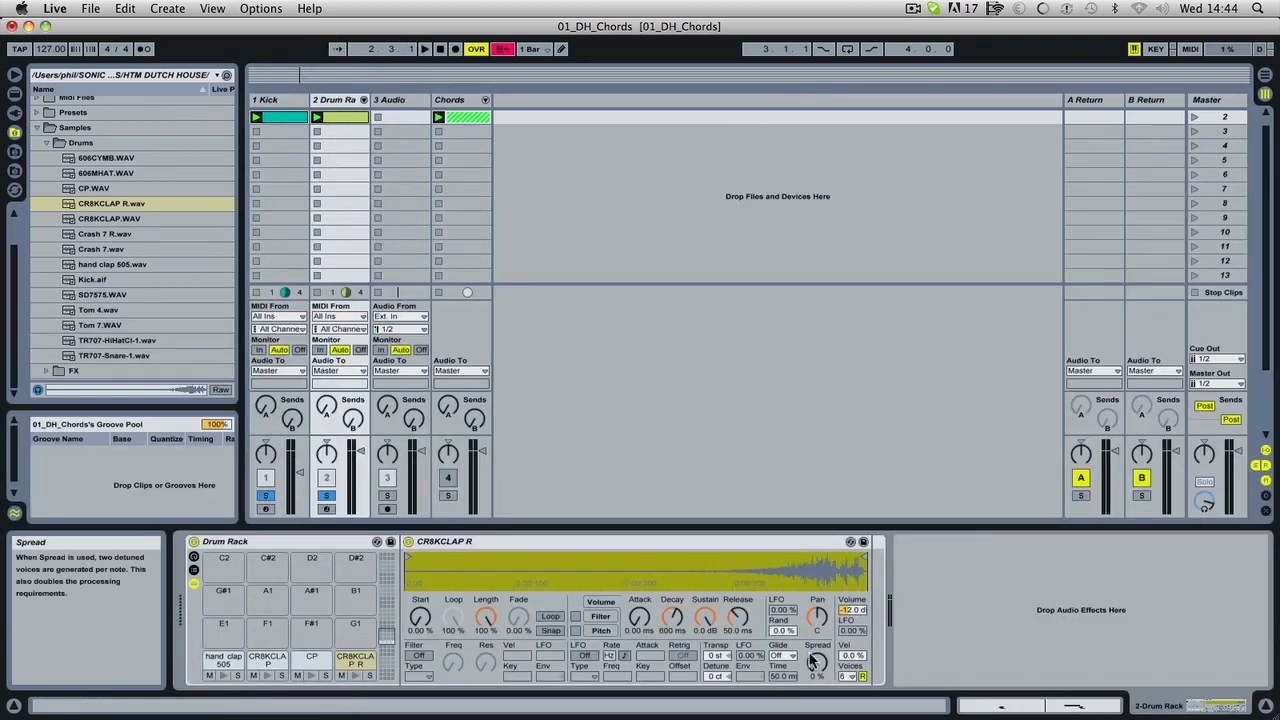
drag(851, 656, 851, 542)
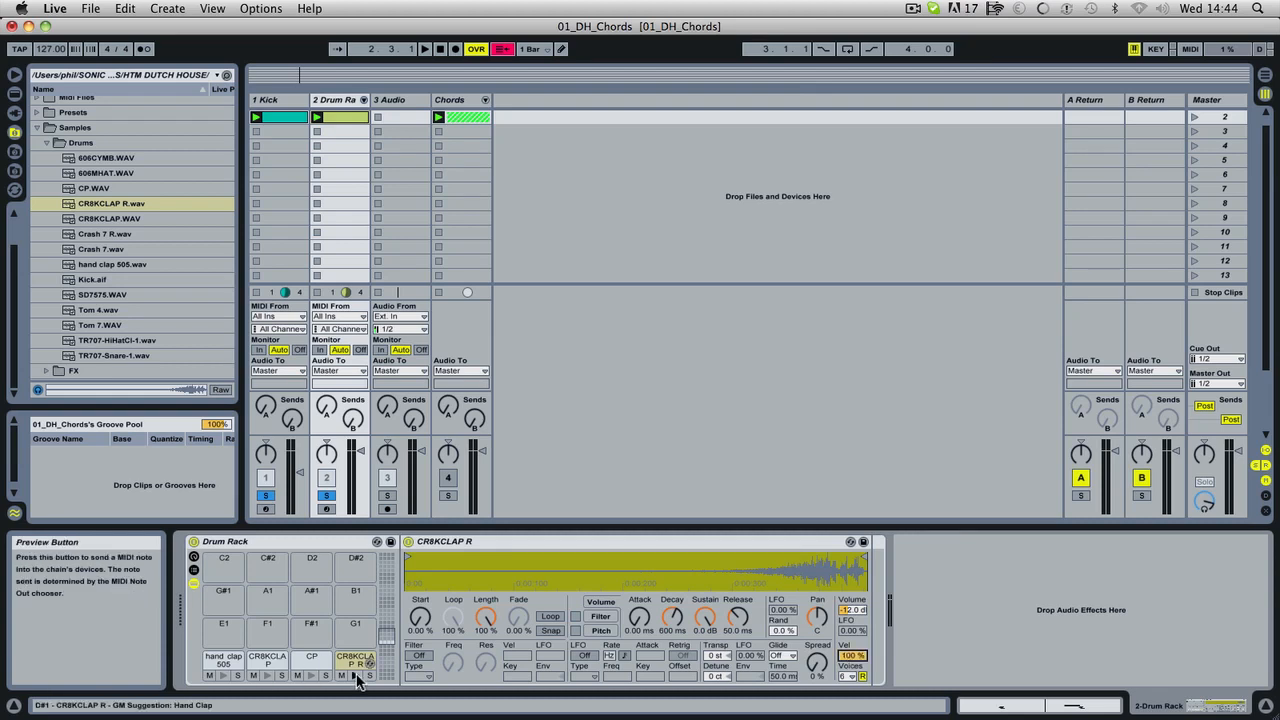
right_click(851, 655)
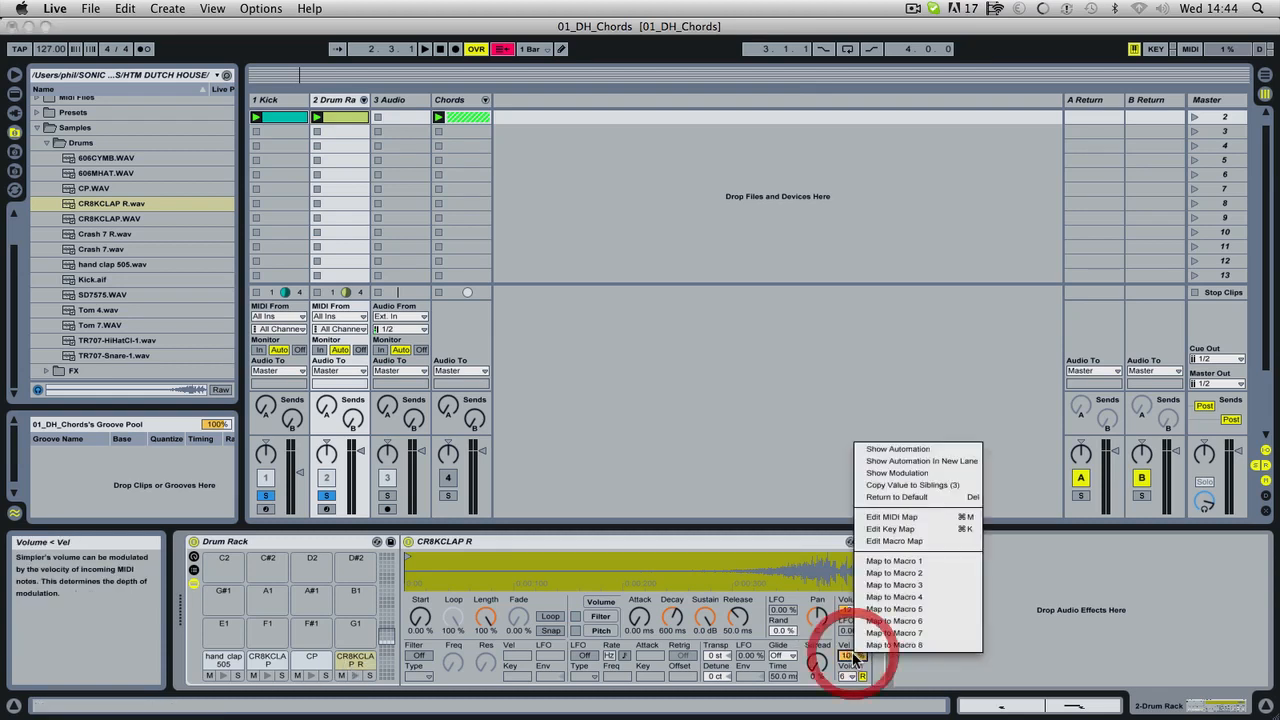
click(905, 489)
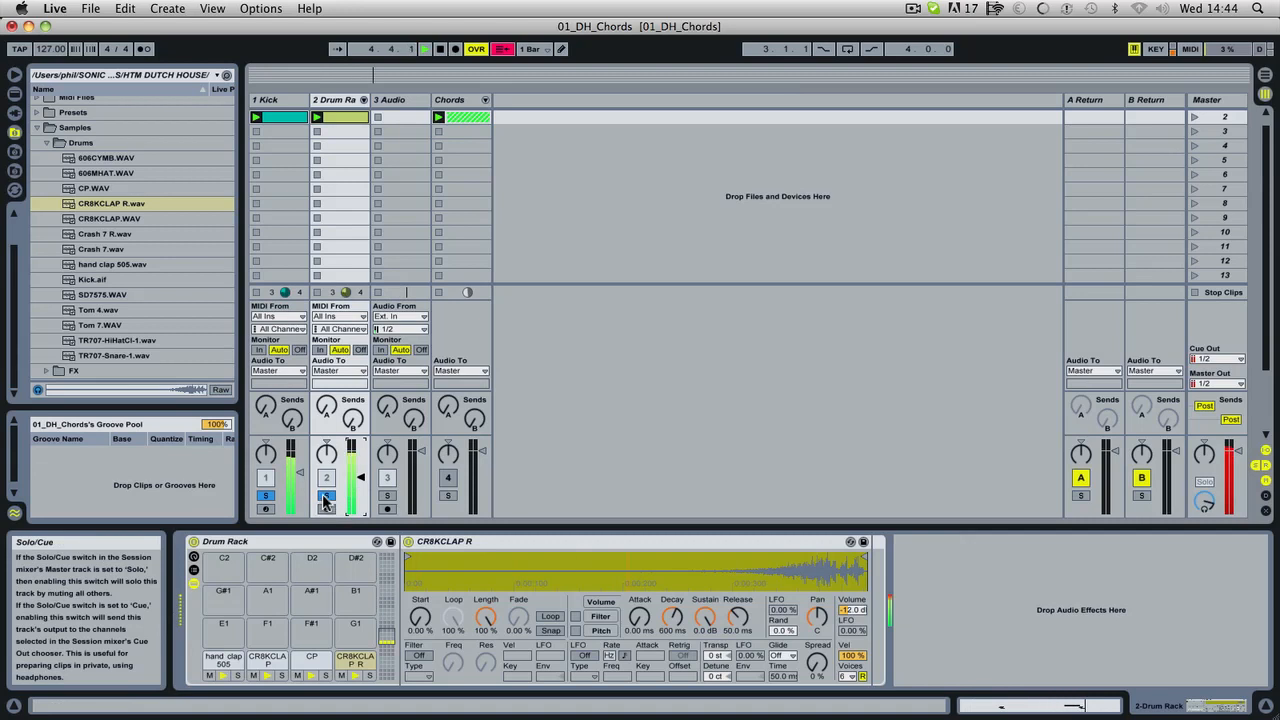
Switch off solo on the Kick and Drum Rack tracks, play the set and adjust the Kick track's volume.
click(266, 498)
key(space)
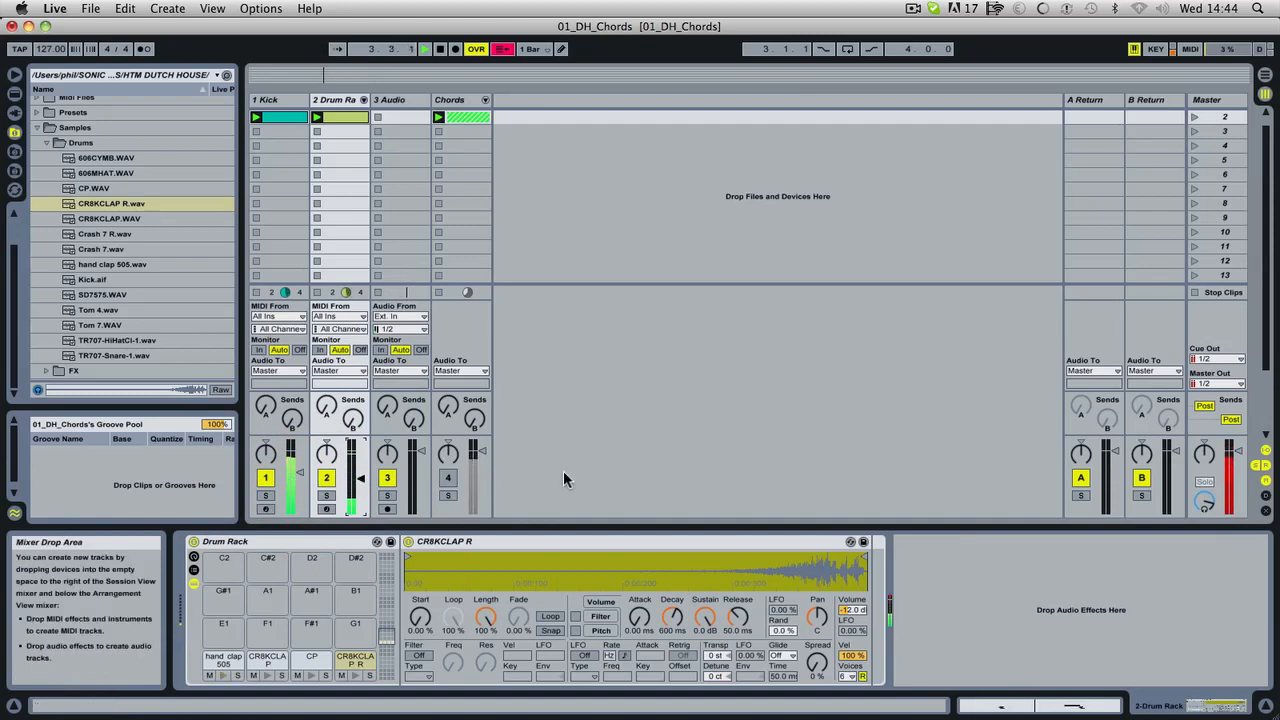
click(299, 471)
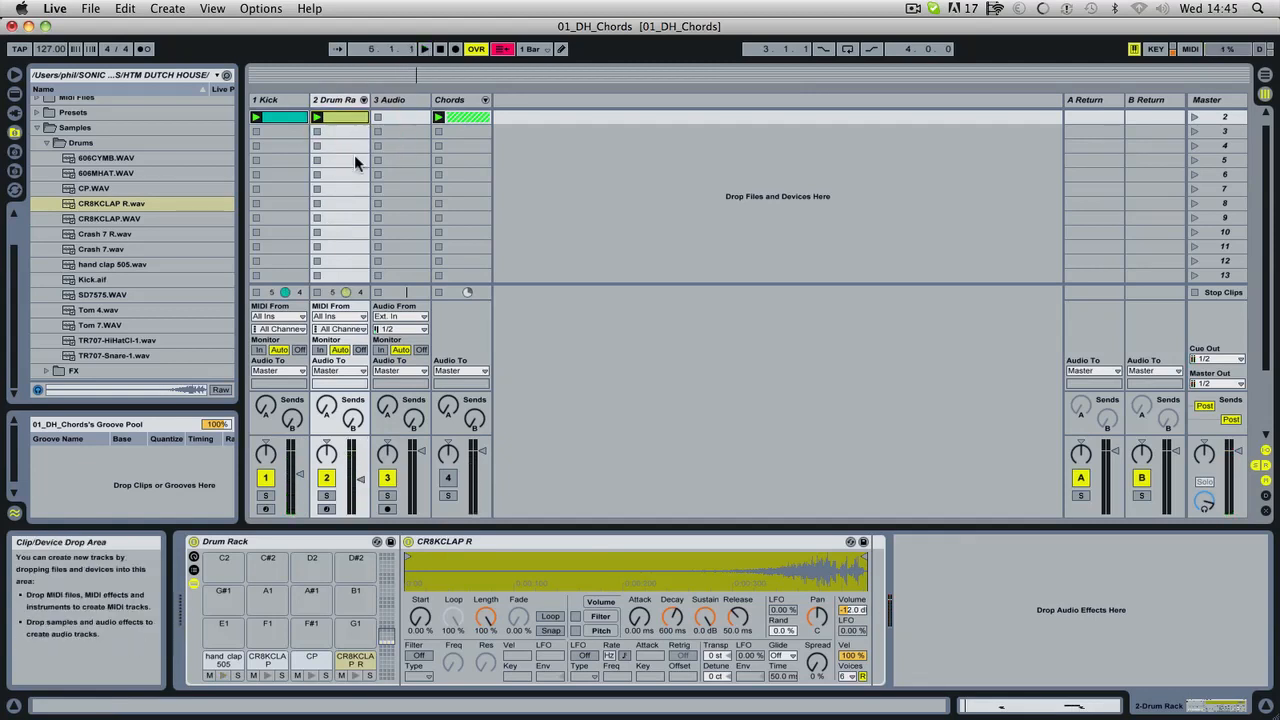
Unfold the Drum Rack's chains in the mixer and balance the hand clap 505, CR8KCLAP and CP volumes during playback.
click(363, 99)
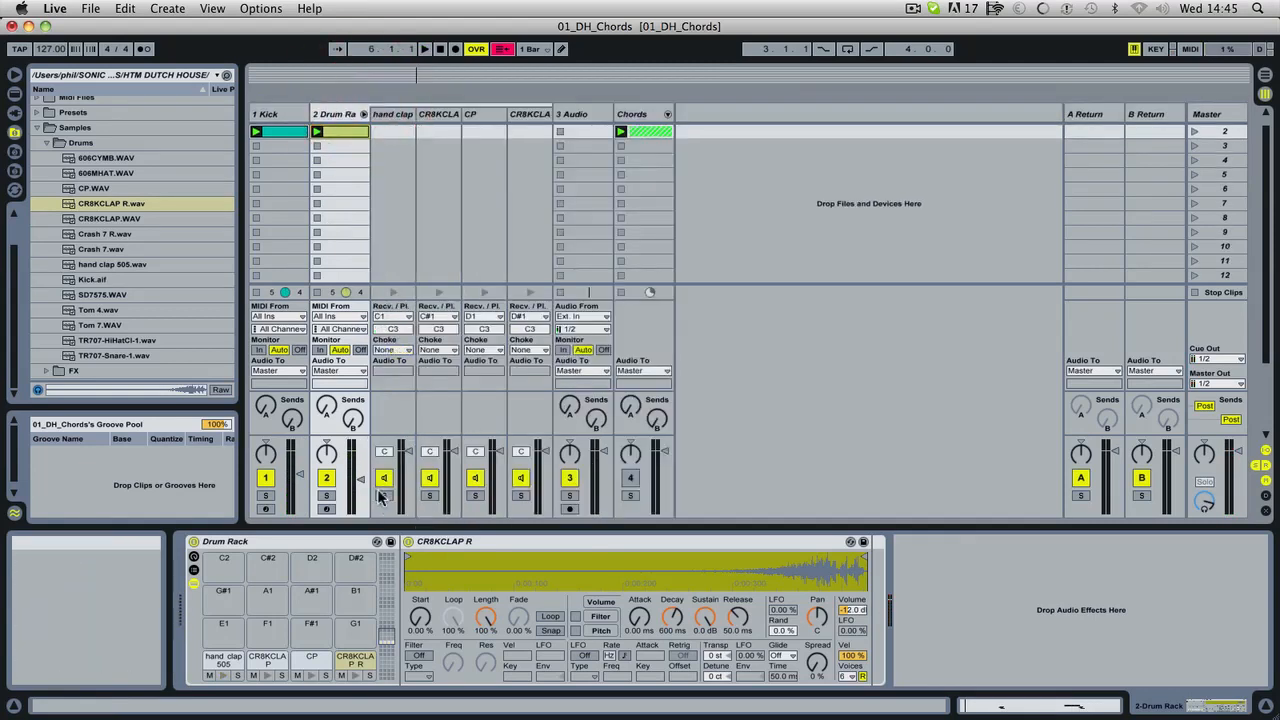
drag(406, 450, 408, 520)
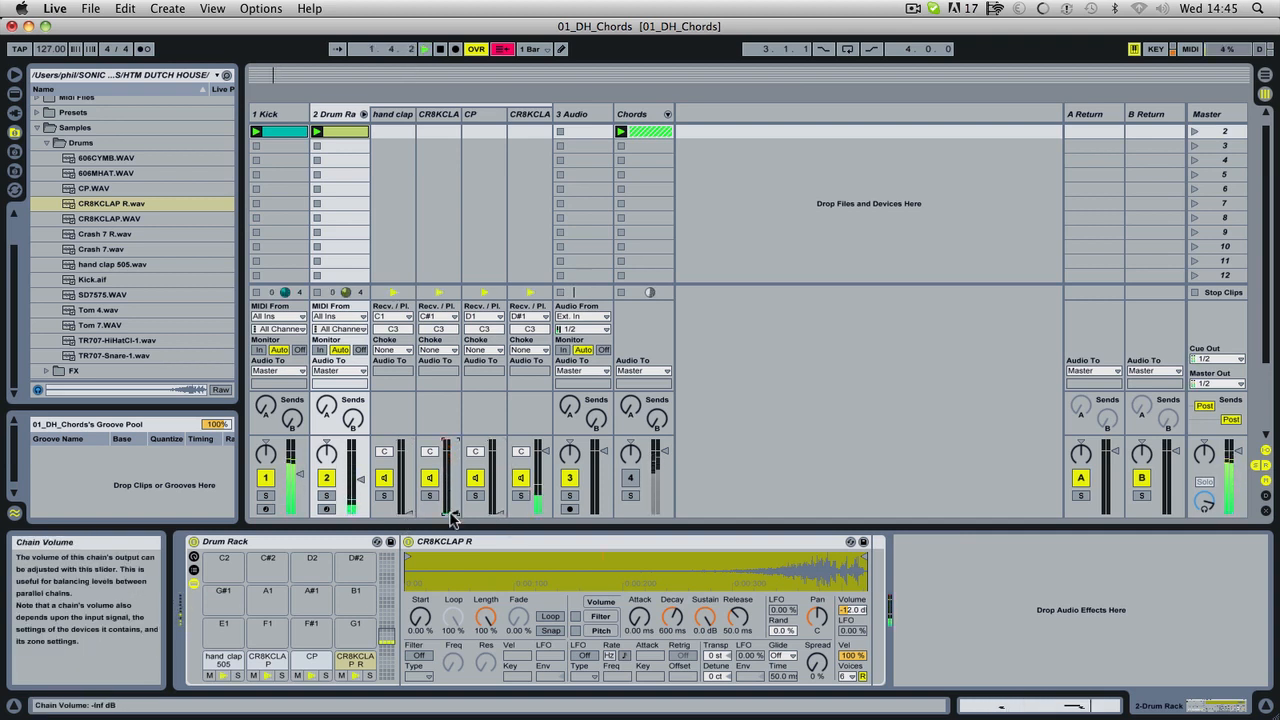
drag(452, 518, 490, 467)
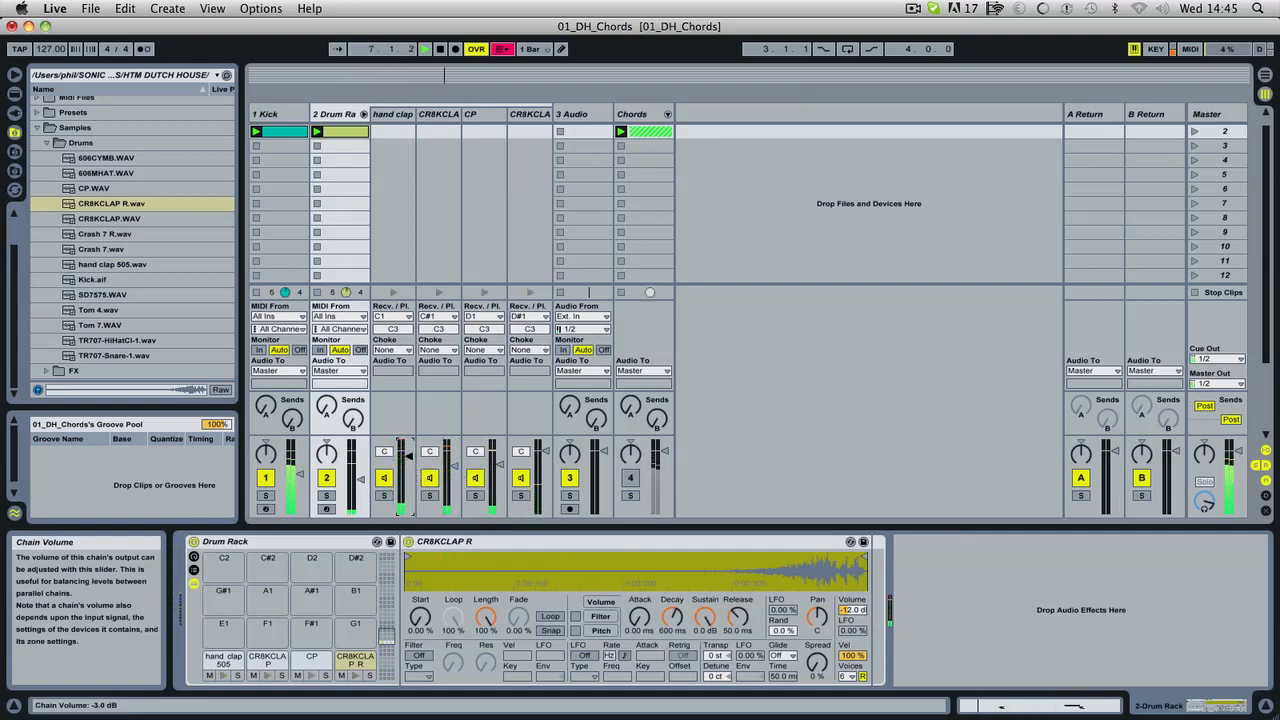
drag(407, 478, 452, 512)
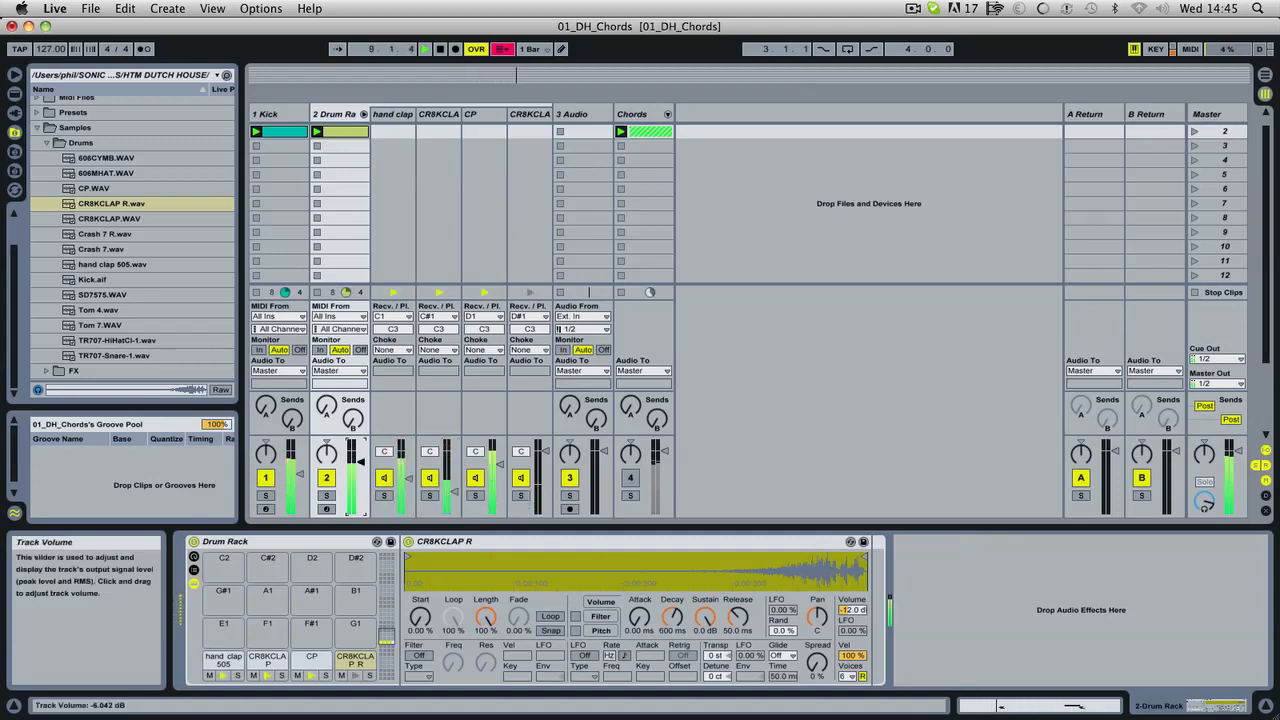
drag(486, 486, 486, 490)
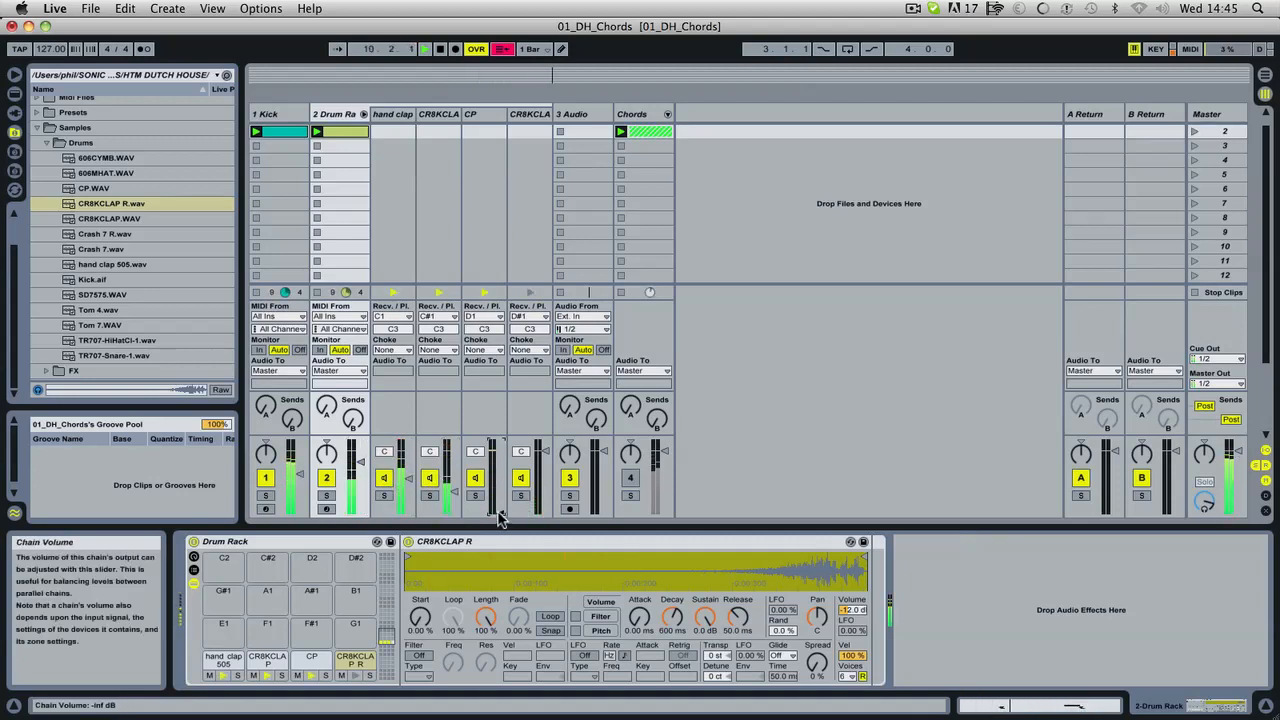
drag(409, 479, 409, 514)
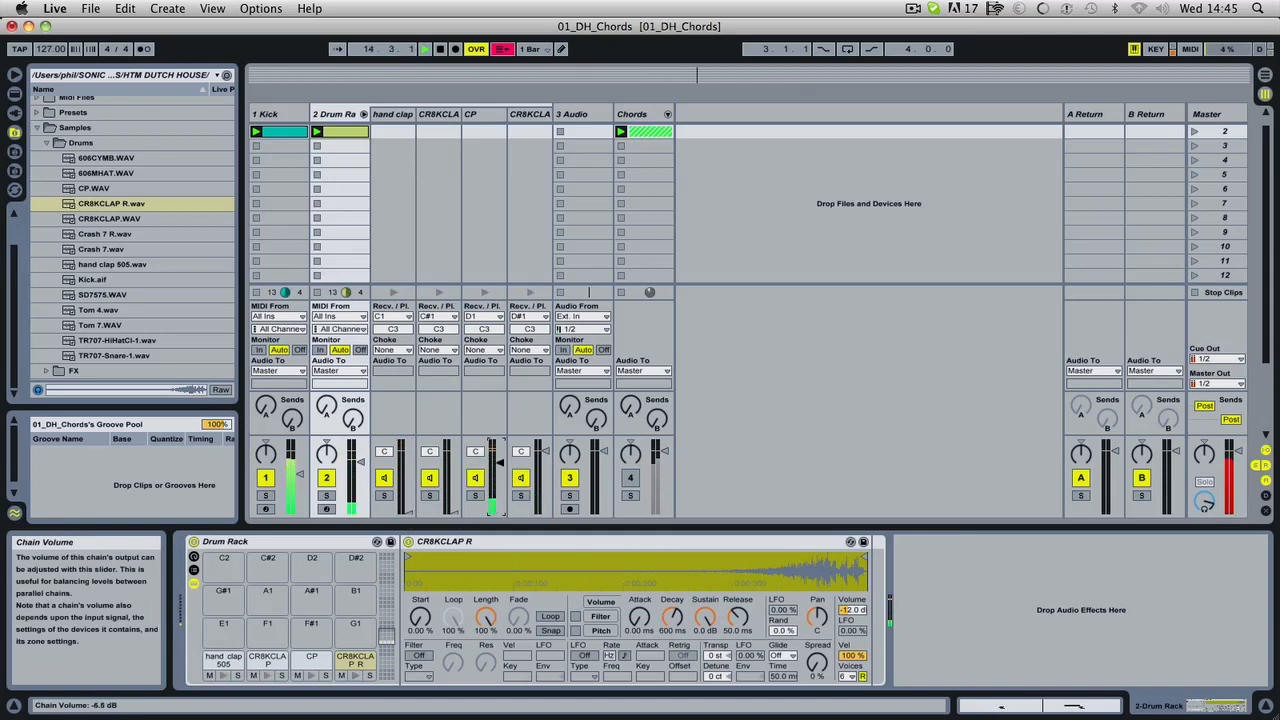
drag(407, 512, 408, 474)
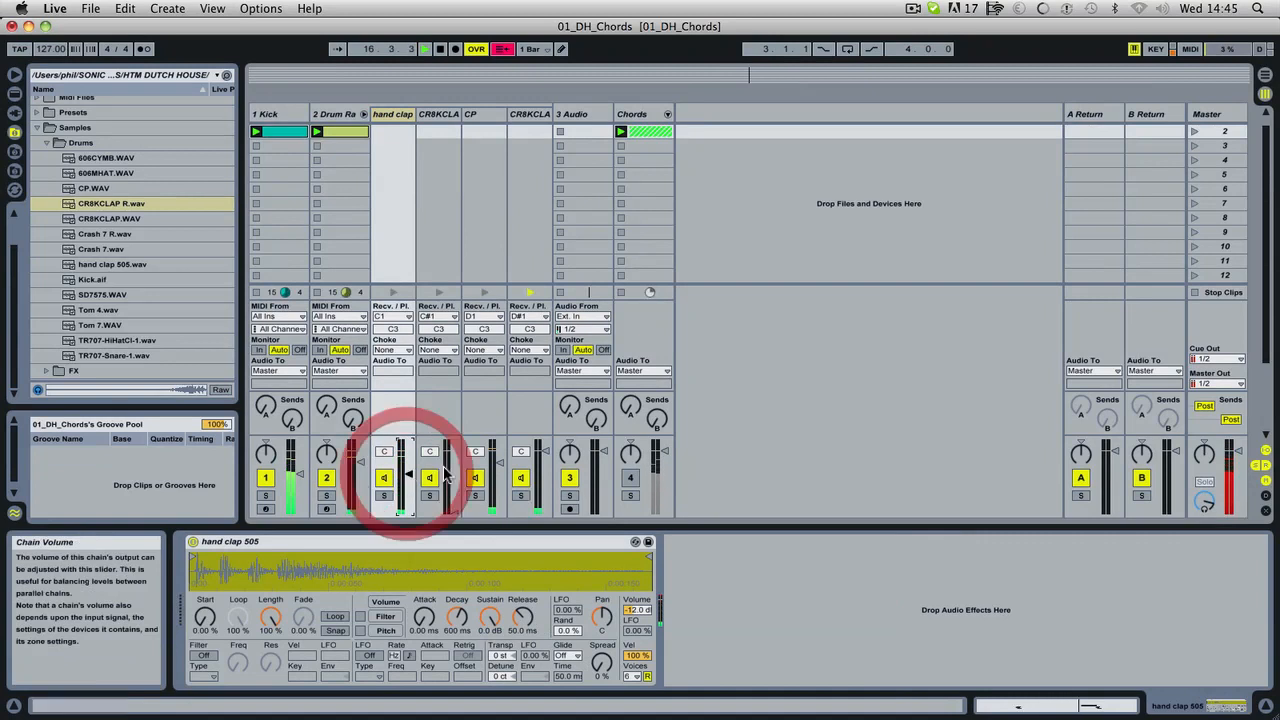
drag(500, 462, 500, 468)
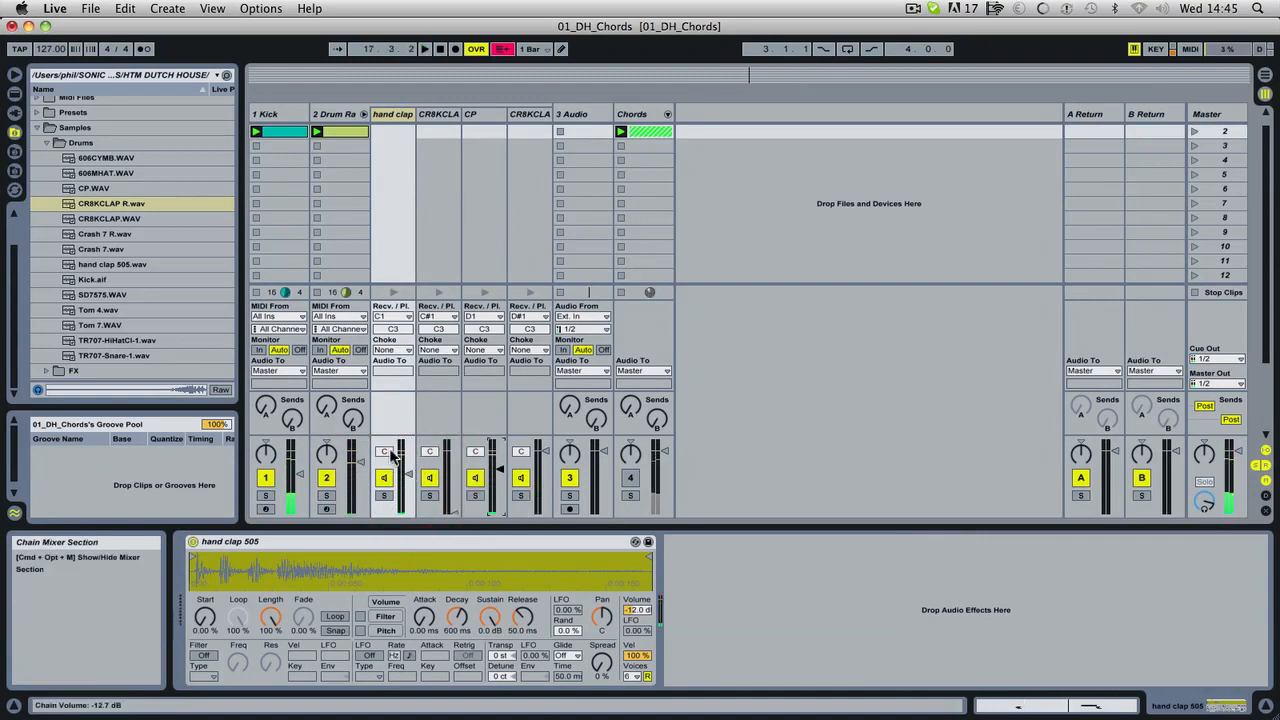
Pan the hand clap 505 chain to 23L and CP to 20R, and bring the CR8KCLAP chain's volume back up.
drag(391, 452, 391, 459)
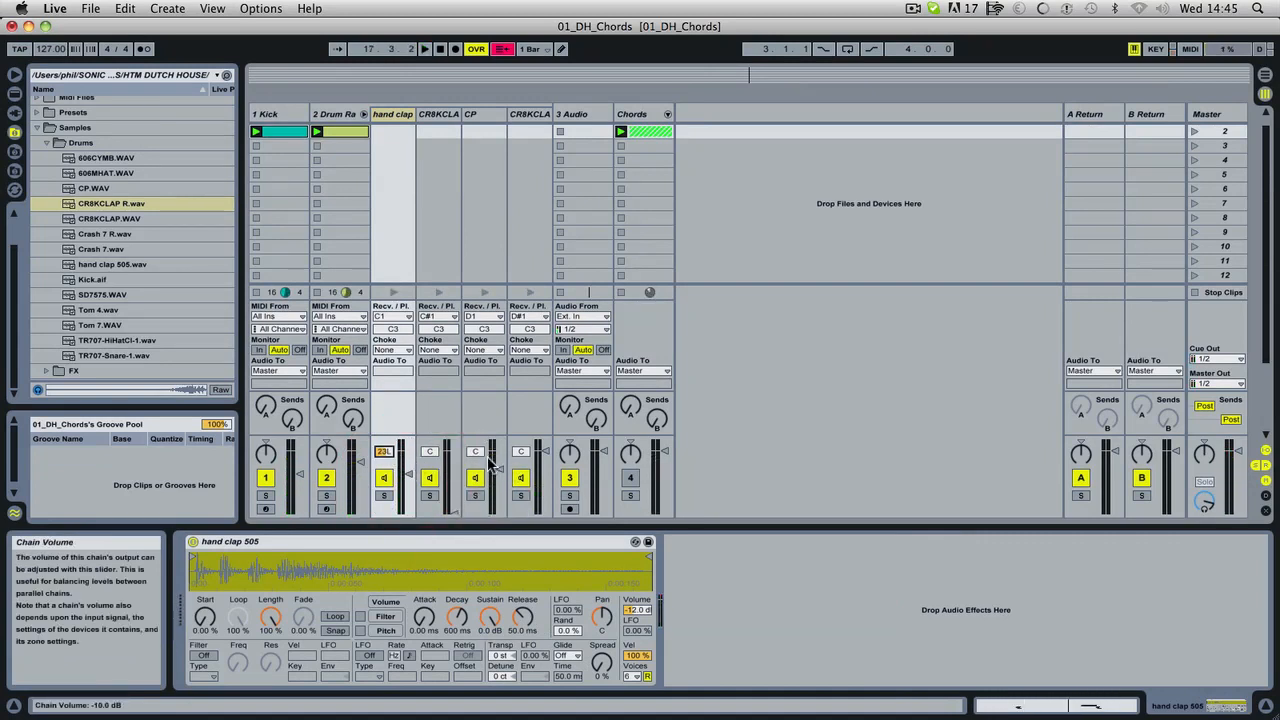
drag(475, 451, 475, 442)
drag(454, 512, 454, 463)
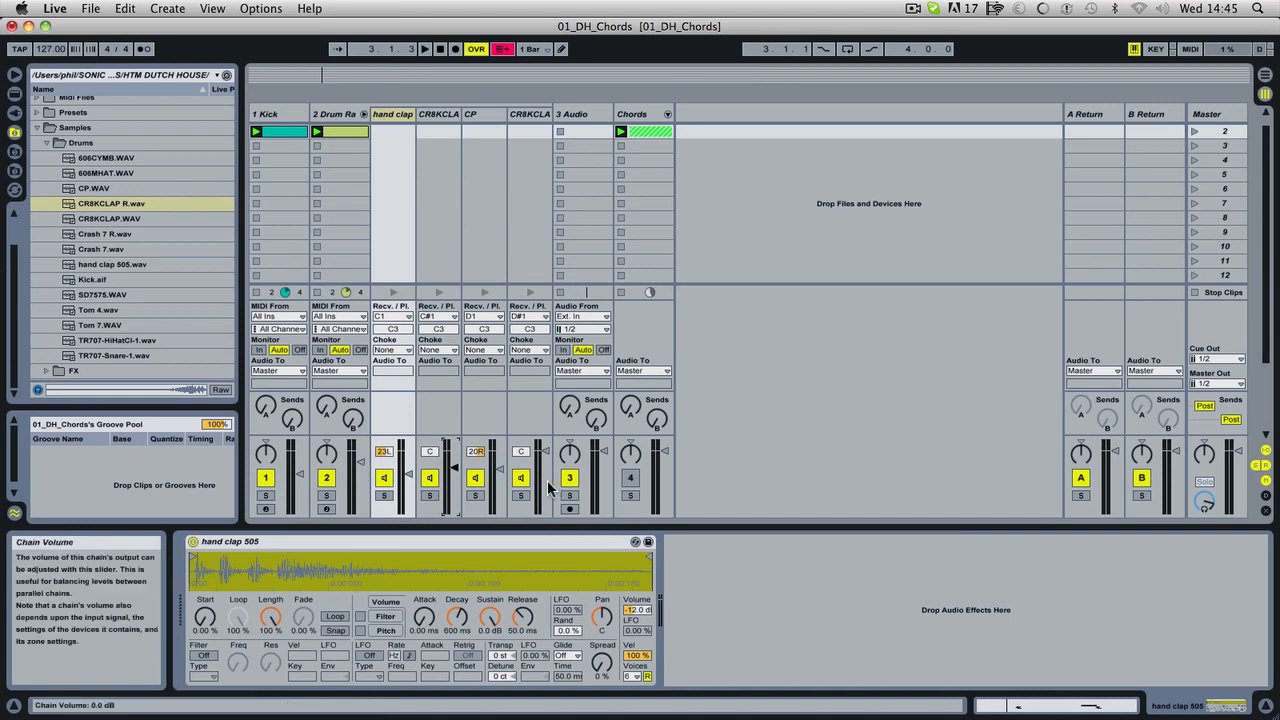
Play the loop, set the Drum Rack track's volume to about -7.7 dB and fold its chains away in the mixer.
key(space)
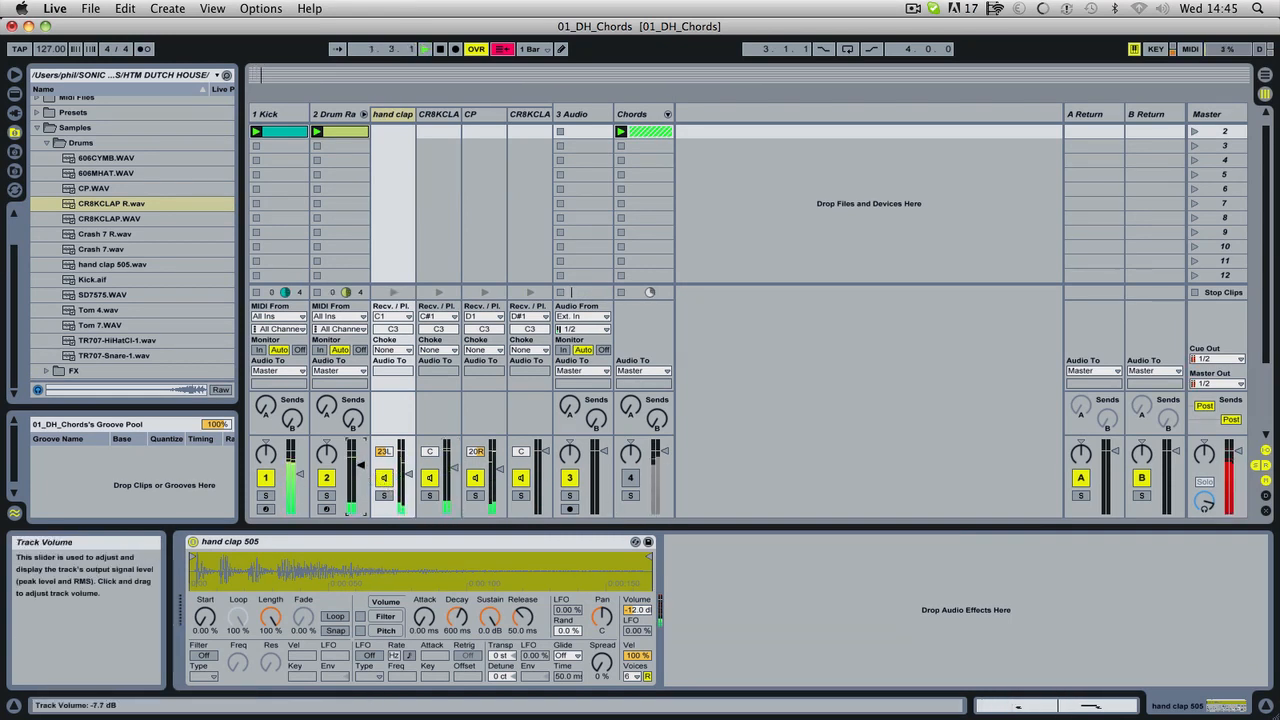
click(363, 113)
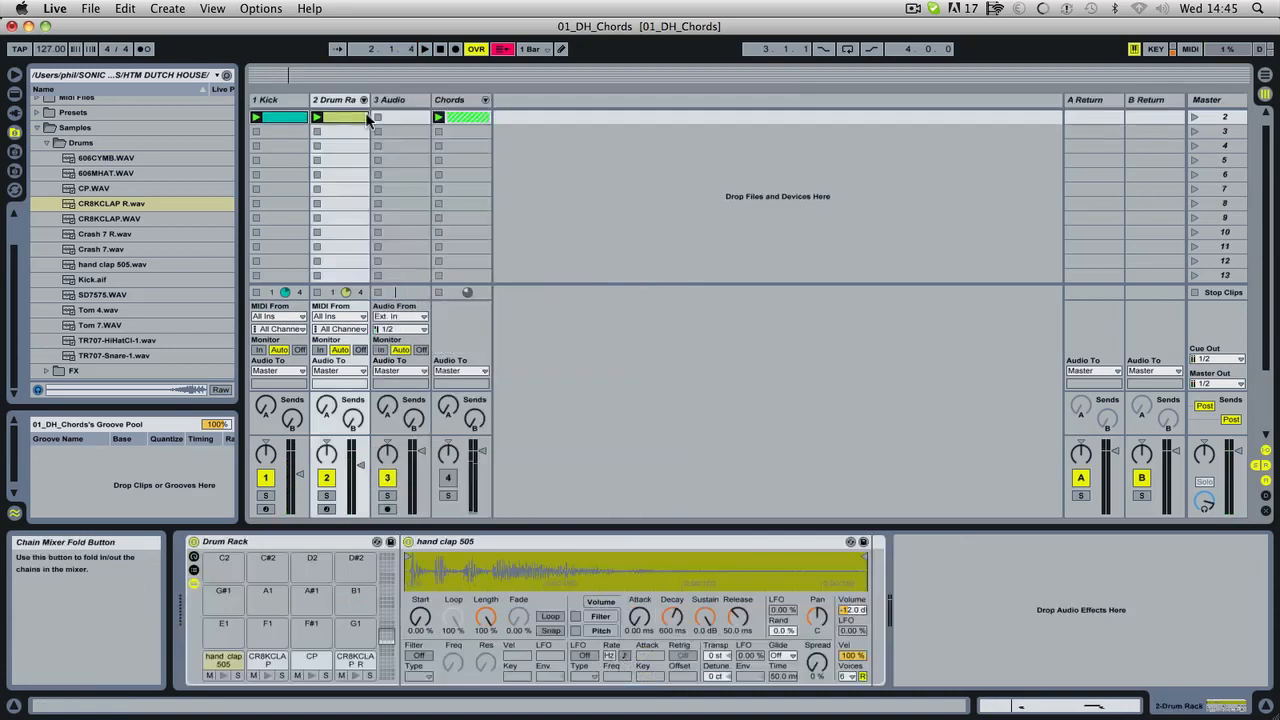
key(space)
Audition and load TR707-HiHatCl-1.wav onto the Drum Rack's E1 pad and set its volume velocity sensitivity to 100%.
click(336, 100)
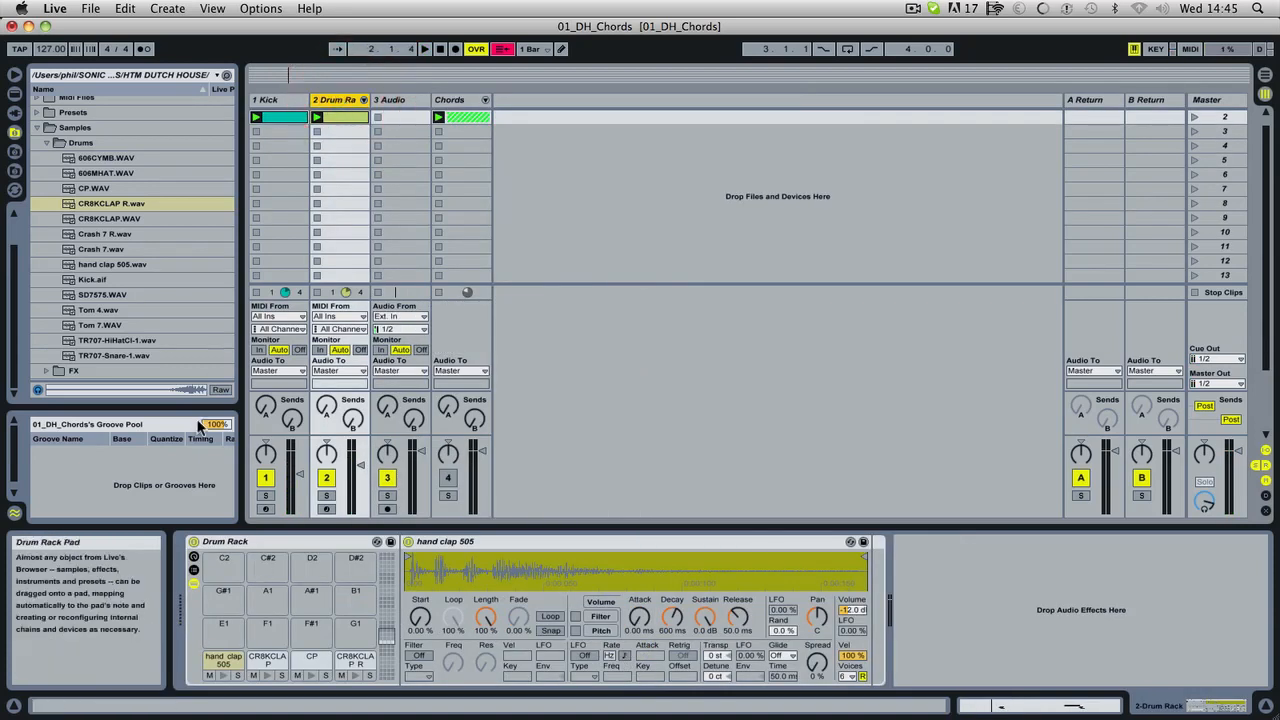
click(122, 341)
click(120, 341)
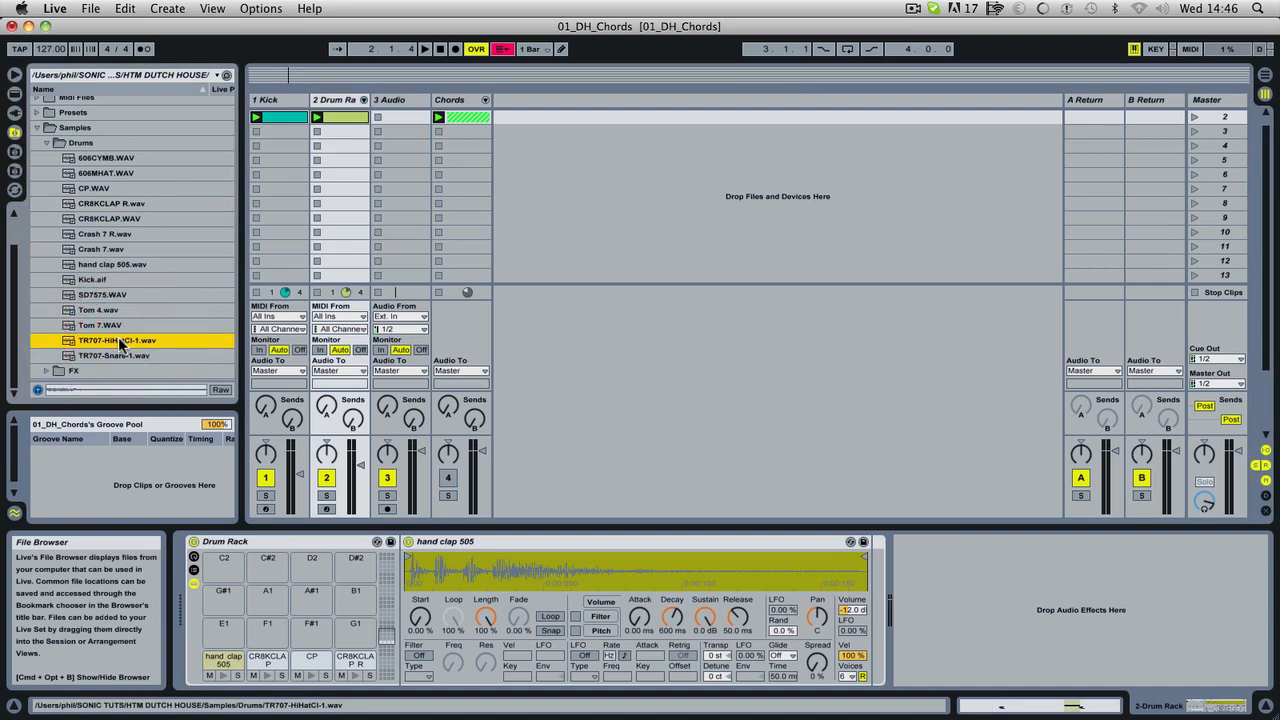
click(105, 203)
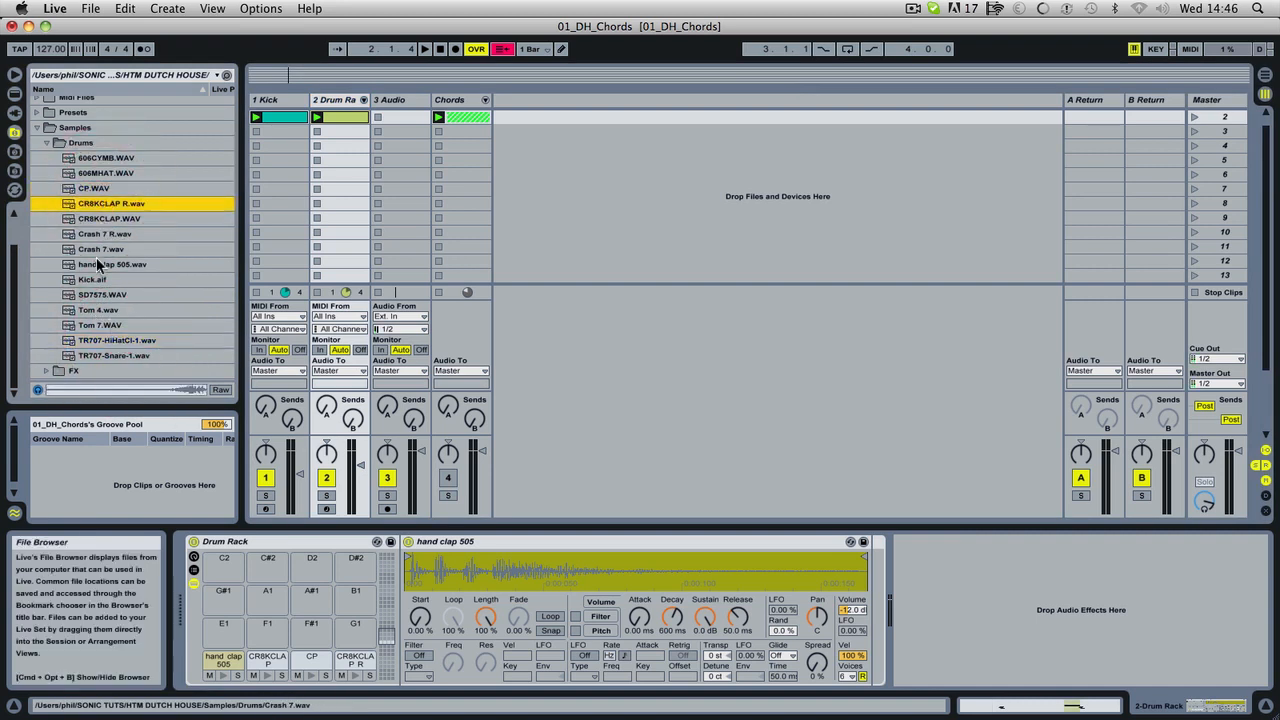
drag(110, 340, 308, 580)
drag(218, 642, 222, 638)
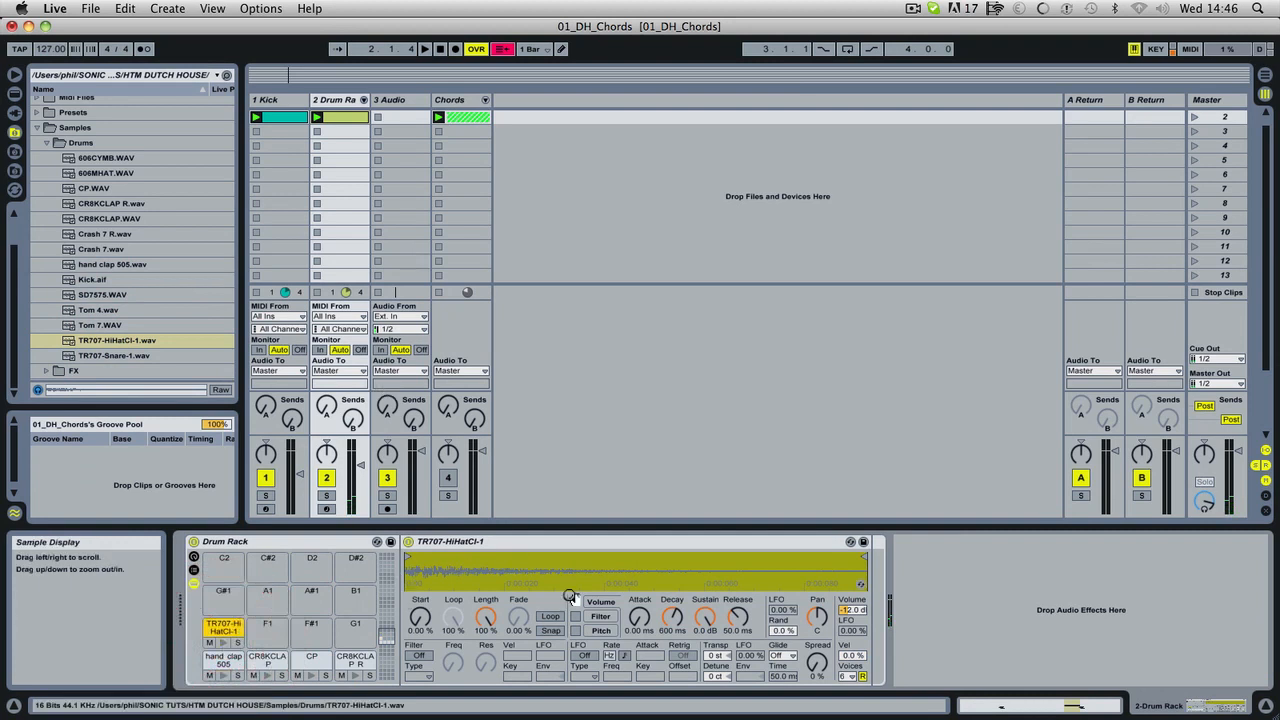
drag(852, 655, 852, 640)
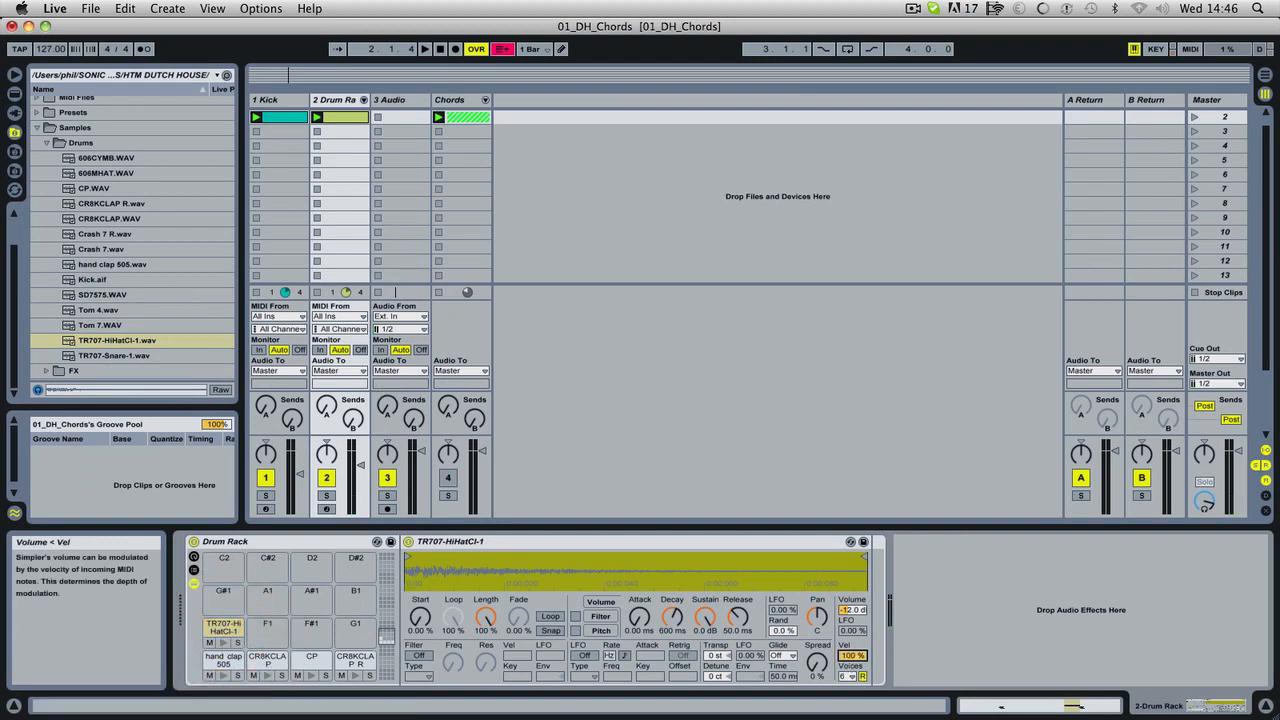
Add offbeat TR707-HiHatCl-1 notes at 1.1.3, 1.2.3, 1.3.3 and 1.4.3 in the Drum Rack clip while playing it.
click(363, 100)
double_click(339, 131)
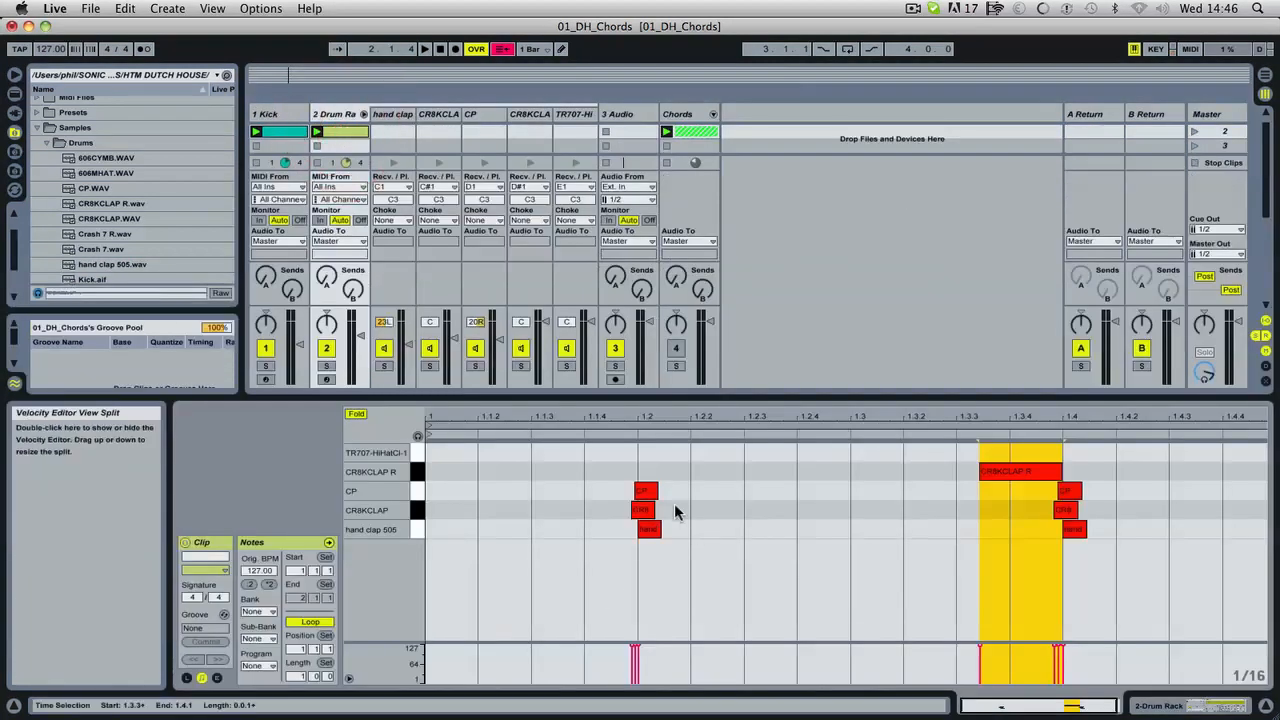
double_click(544, 451)
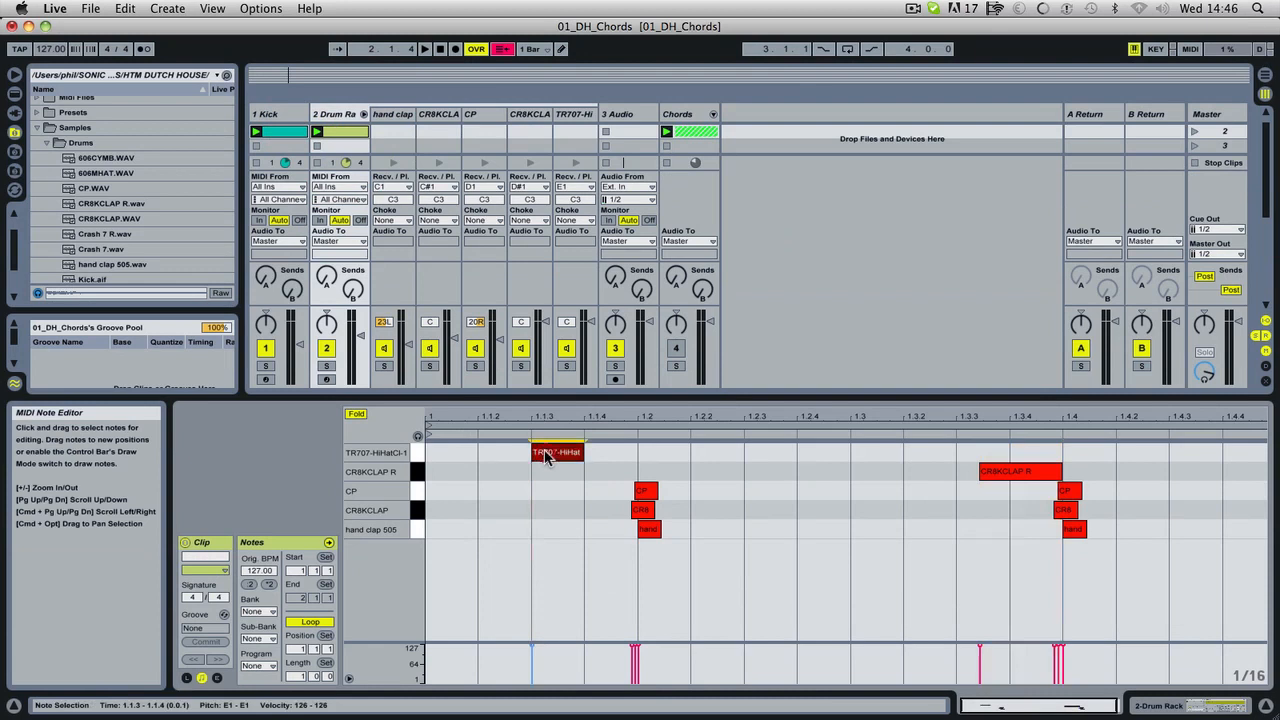
double_click(824, 452)
key(space)
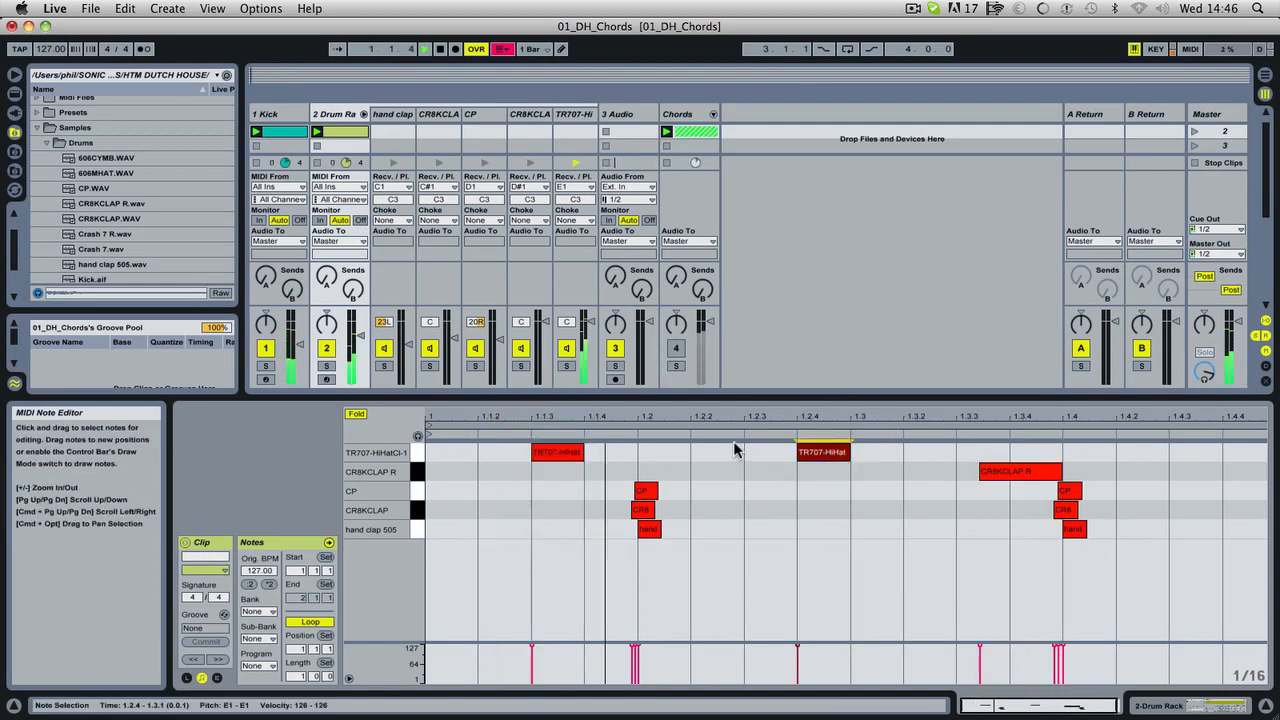
drag(838, 452, 785, 452)
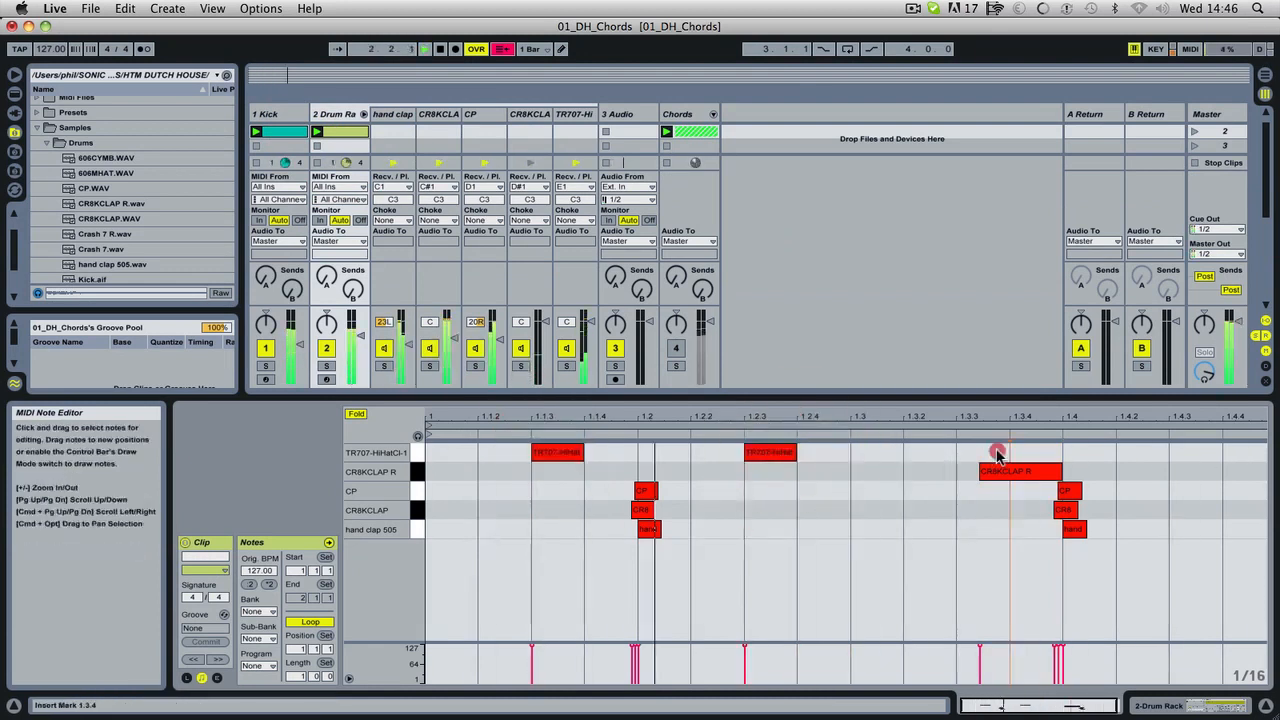
double_click(990, 452)
double_click(1195, 453)
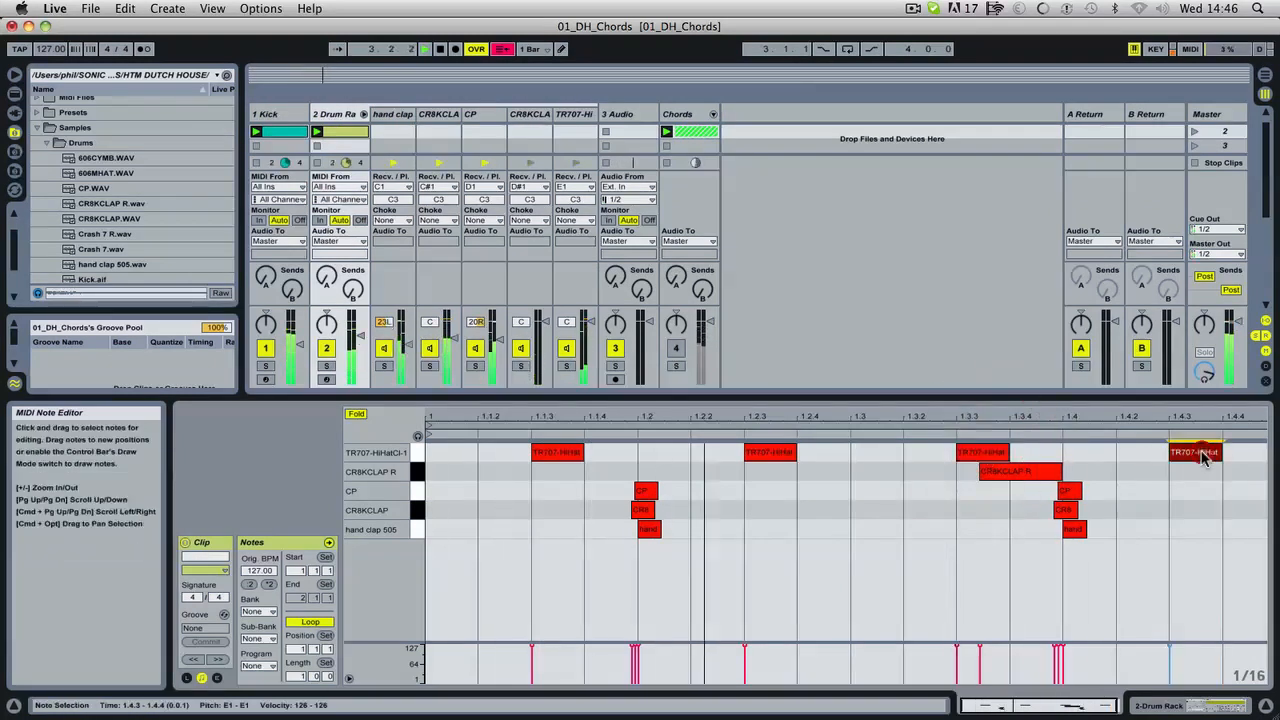
Shorten the TR707-HiHatCl-1 sound with sustain at -inf dB and decay at 112 ms, then fold the rack's mixer chains.
click(1220, 708)
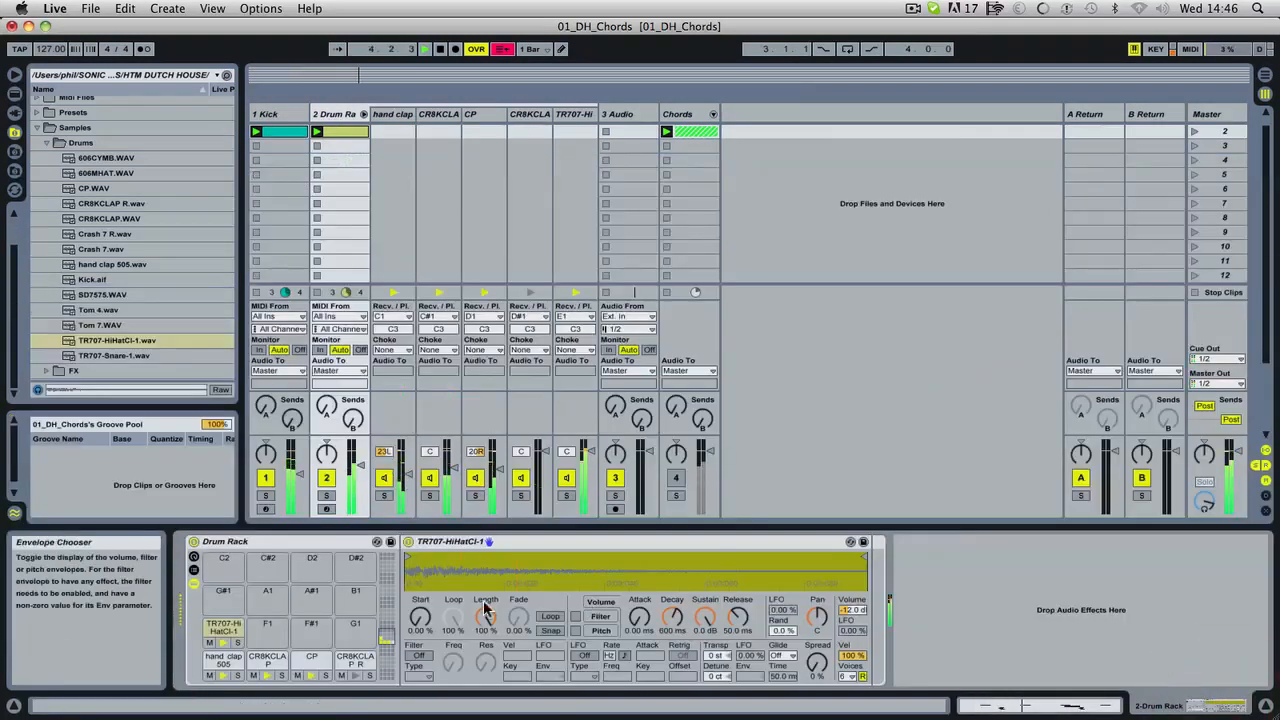
key(space)
drag(703, 617, 703, 660)
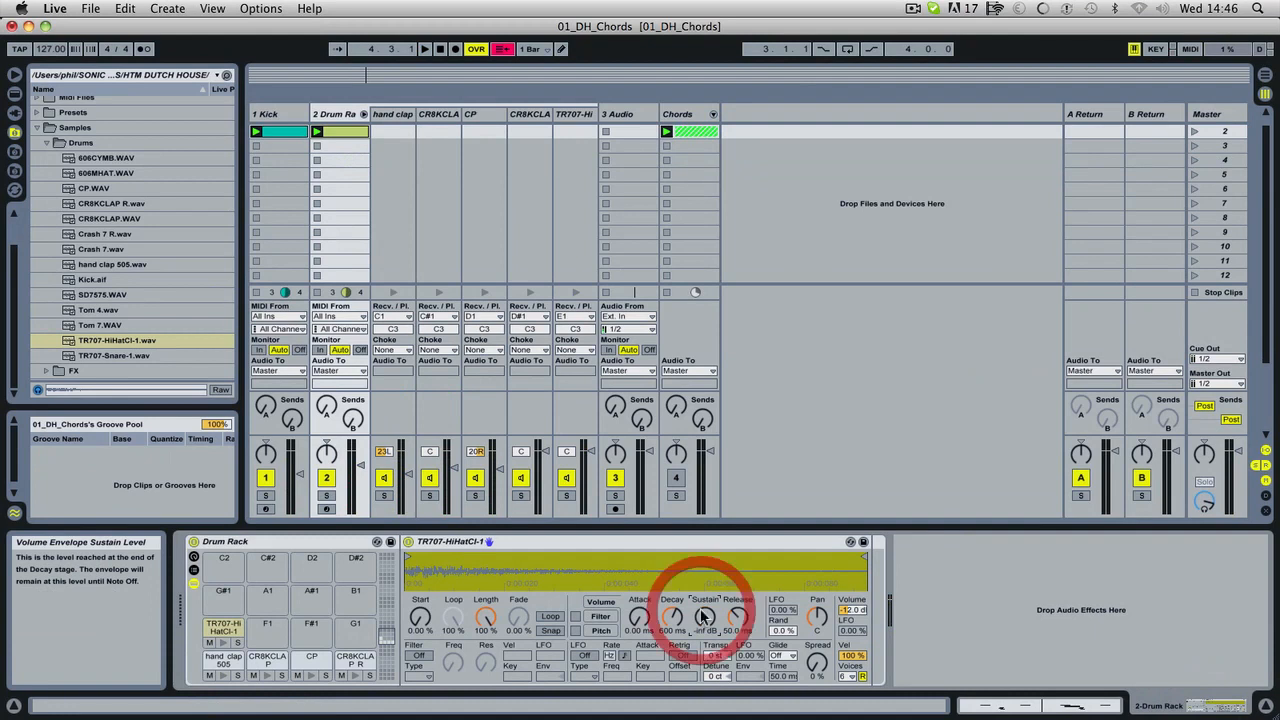
key(space)
drag(672, 617, 672, 644)
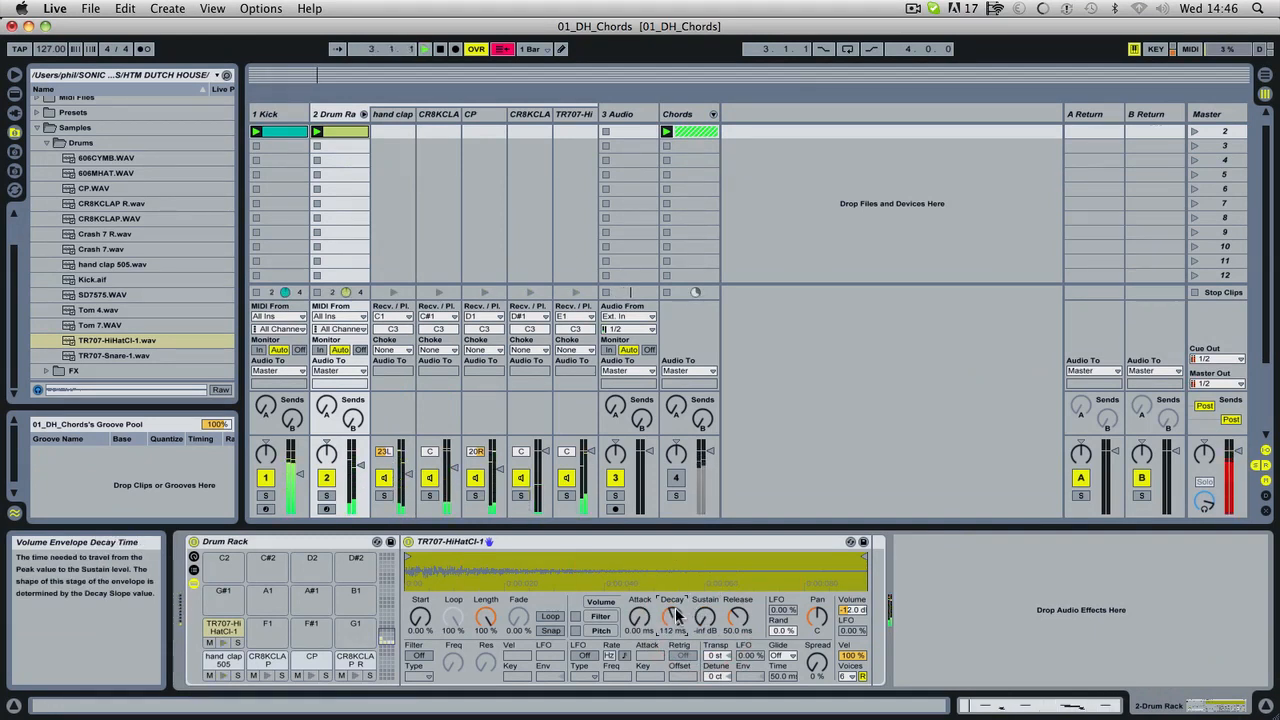
click(364, 118)
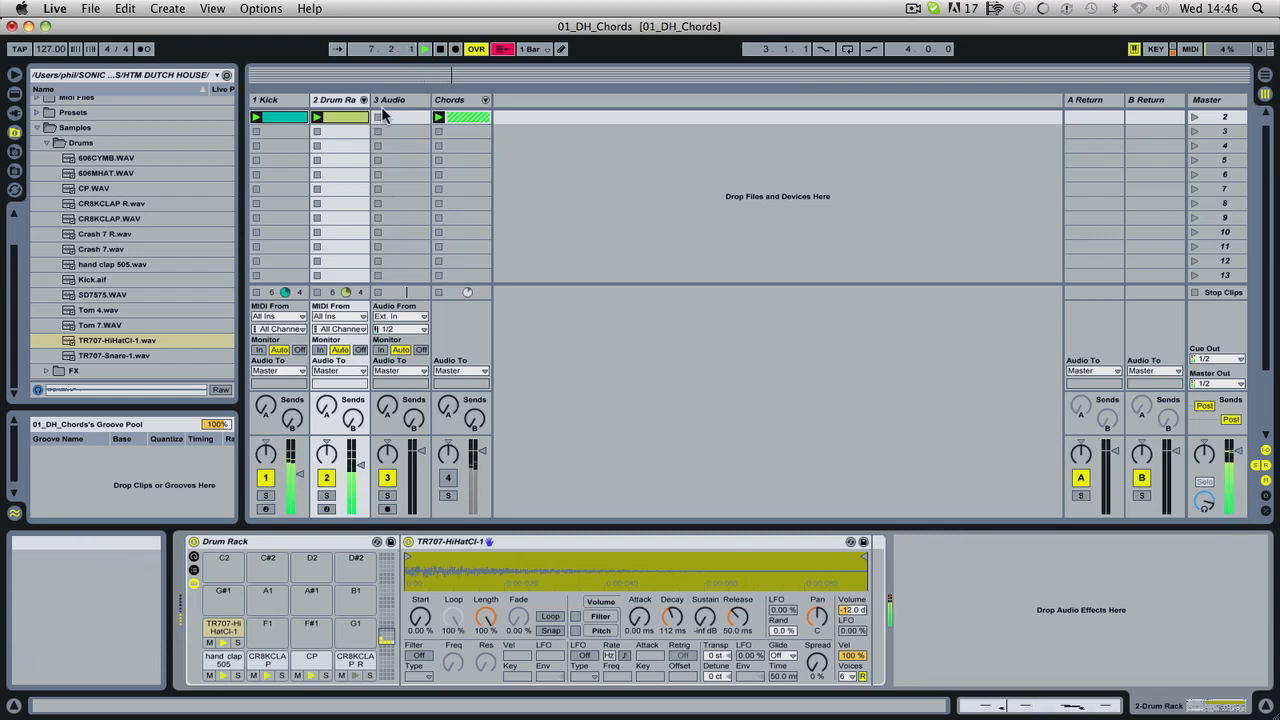
Stop playback, audition Tom 4.wav from the Drums samples and load it onto the Drum Rack's F1 pad.
key(space)
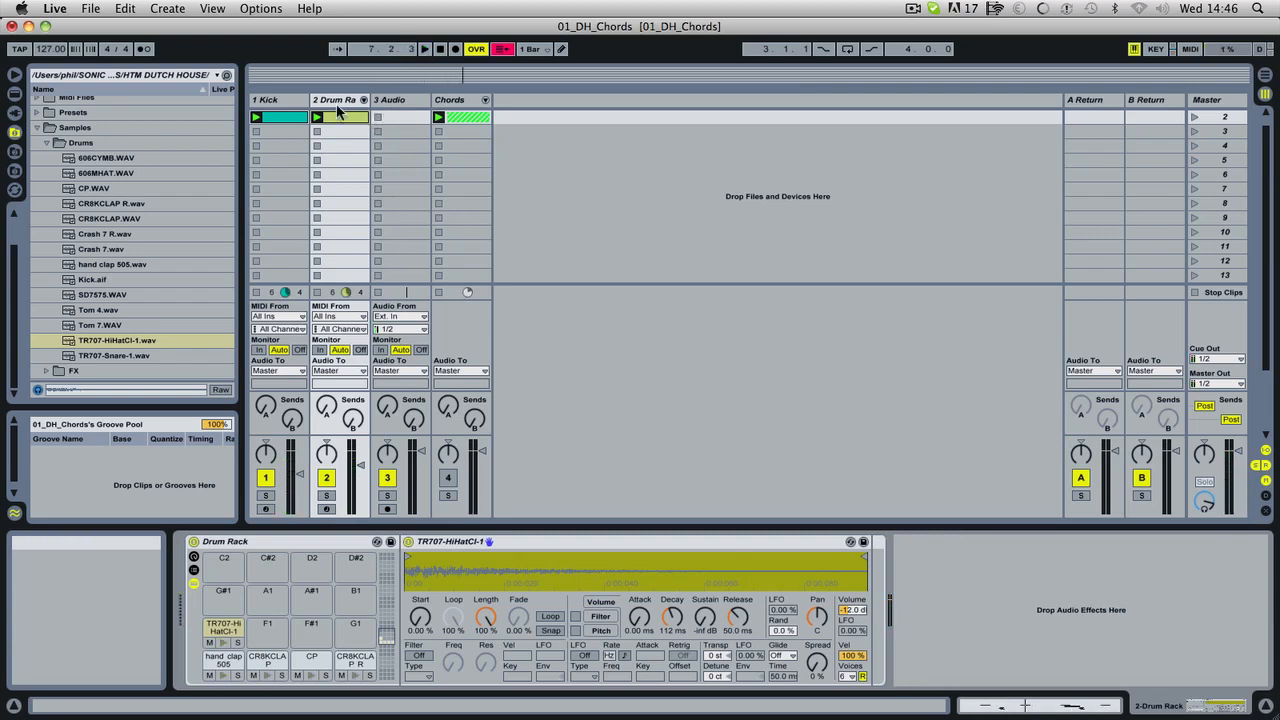
click(285, 101)
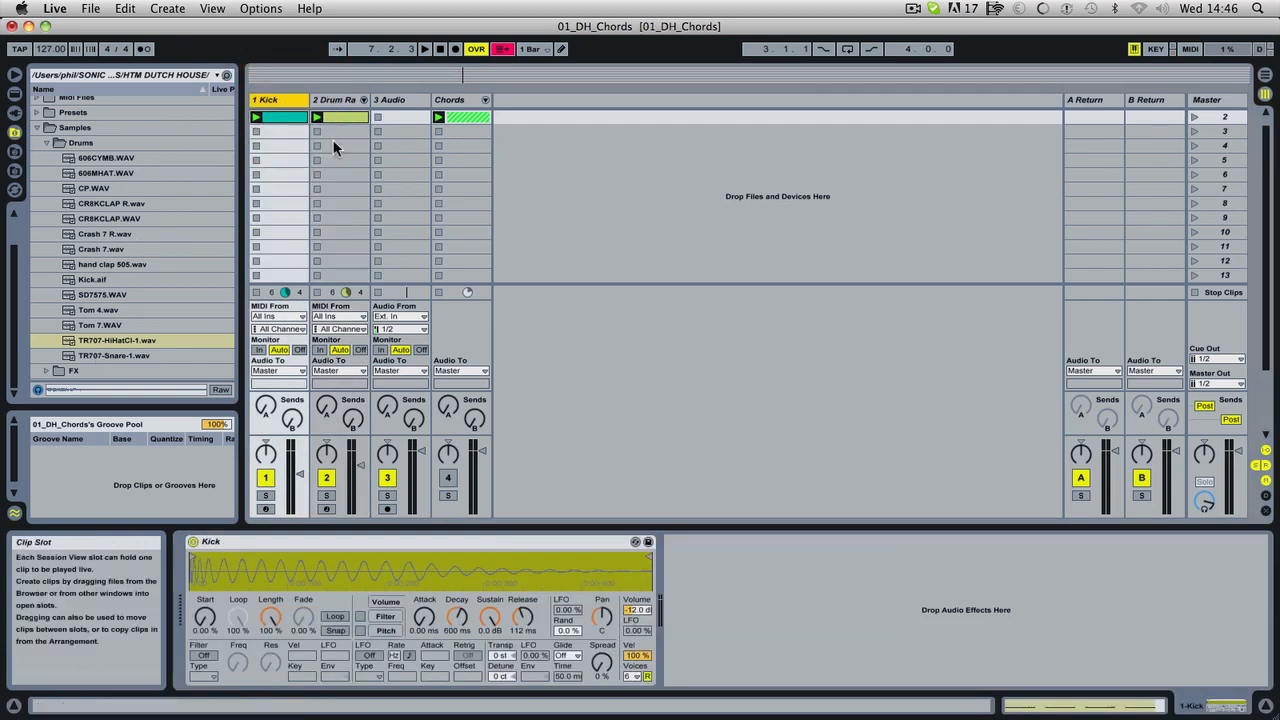
click(101, 312)
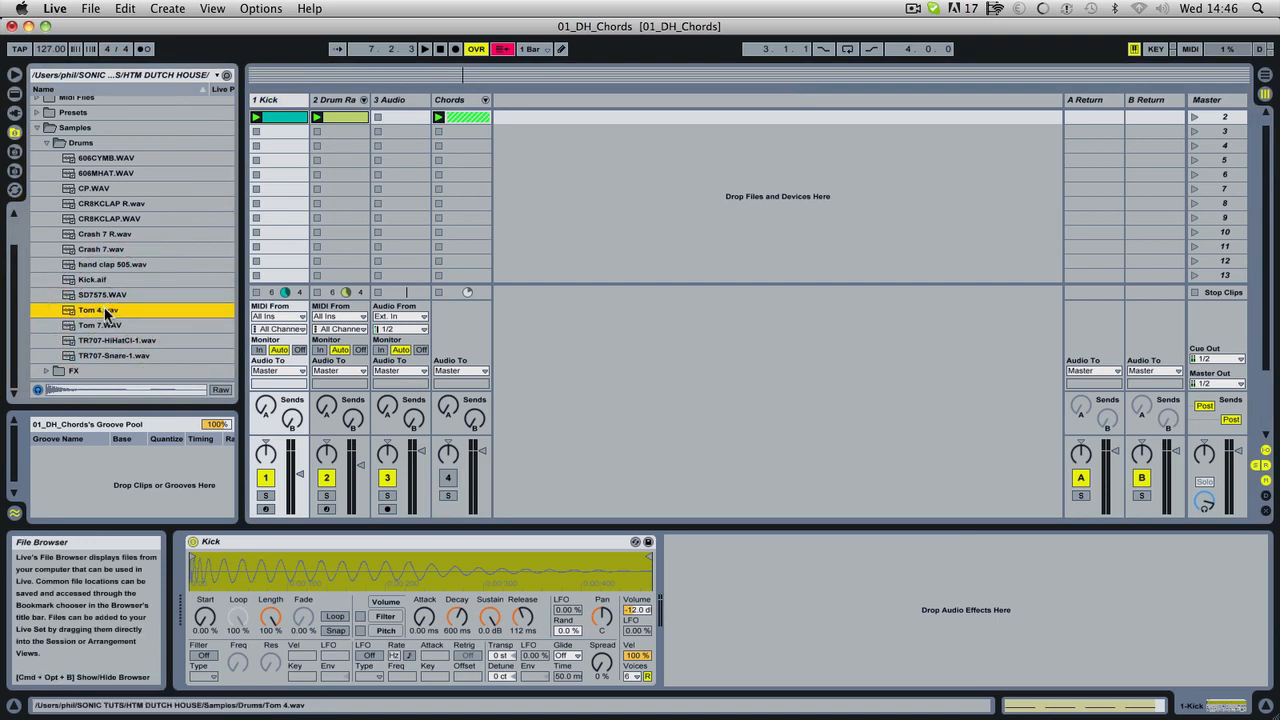
click(348, 101)
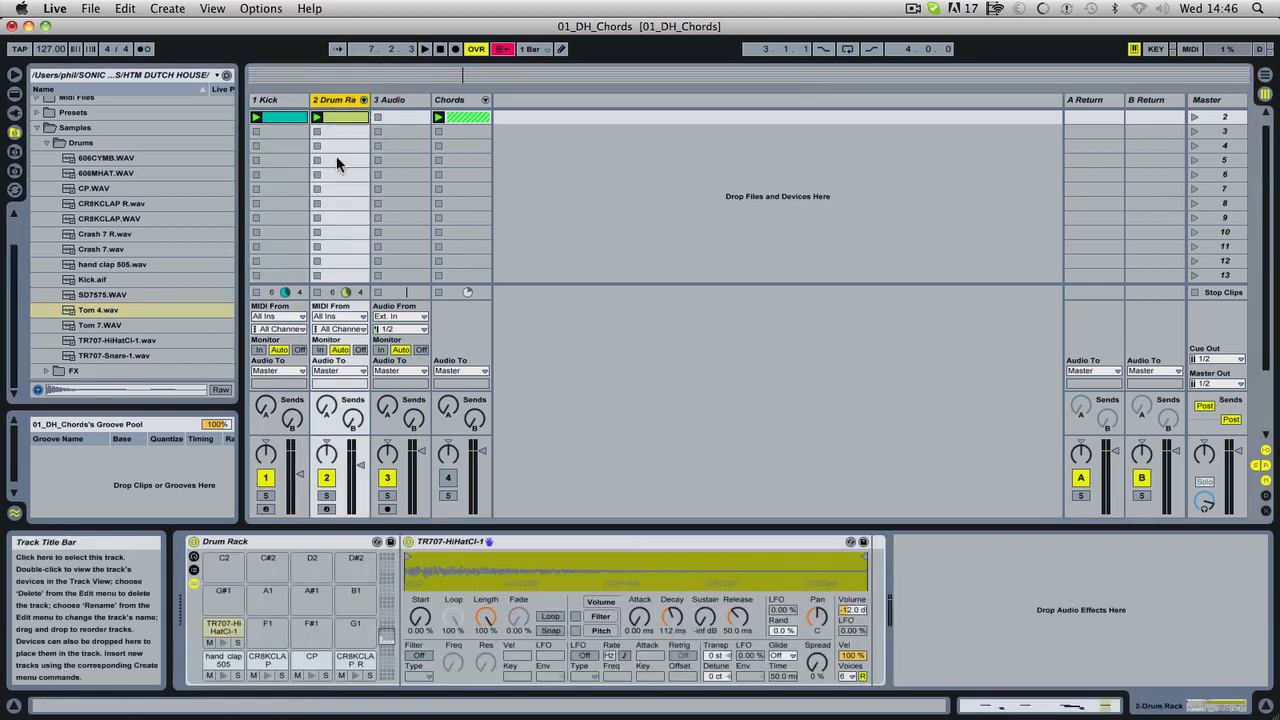
drag(99, 312, 280, 602)
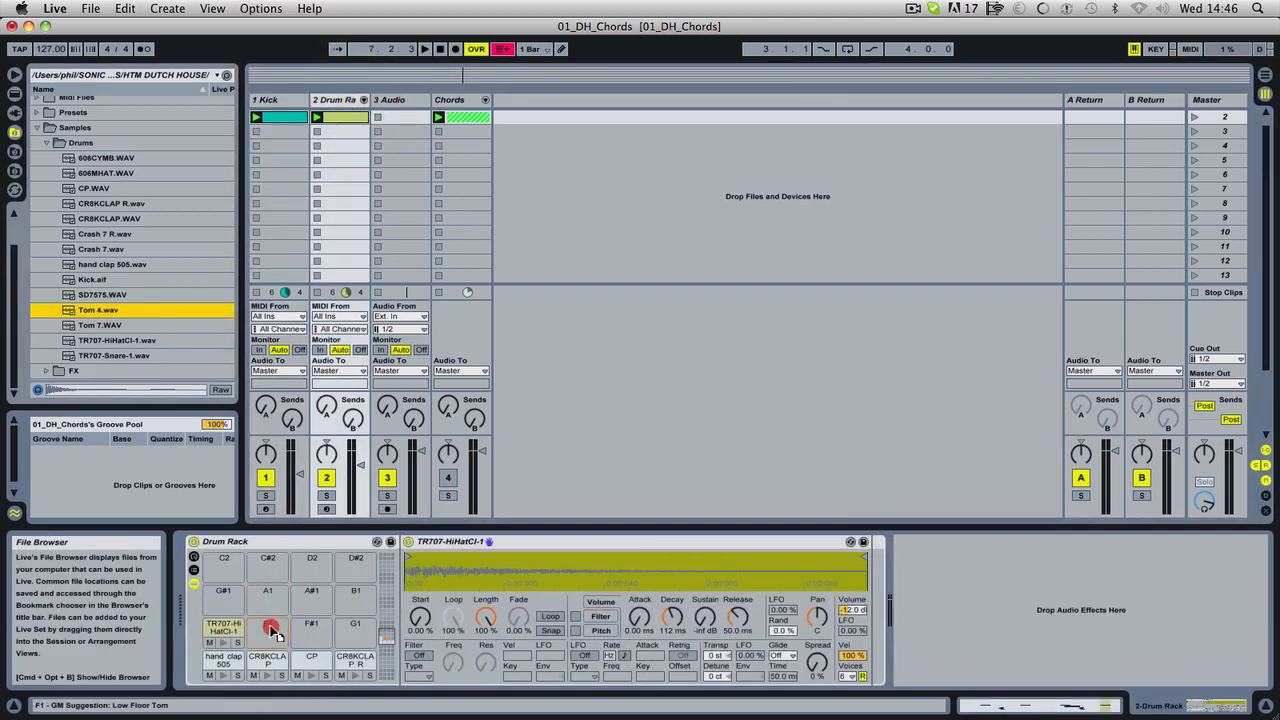
click(363, 99)
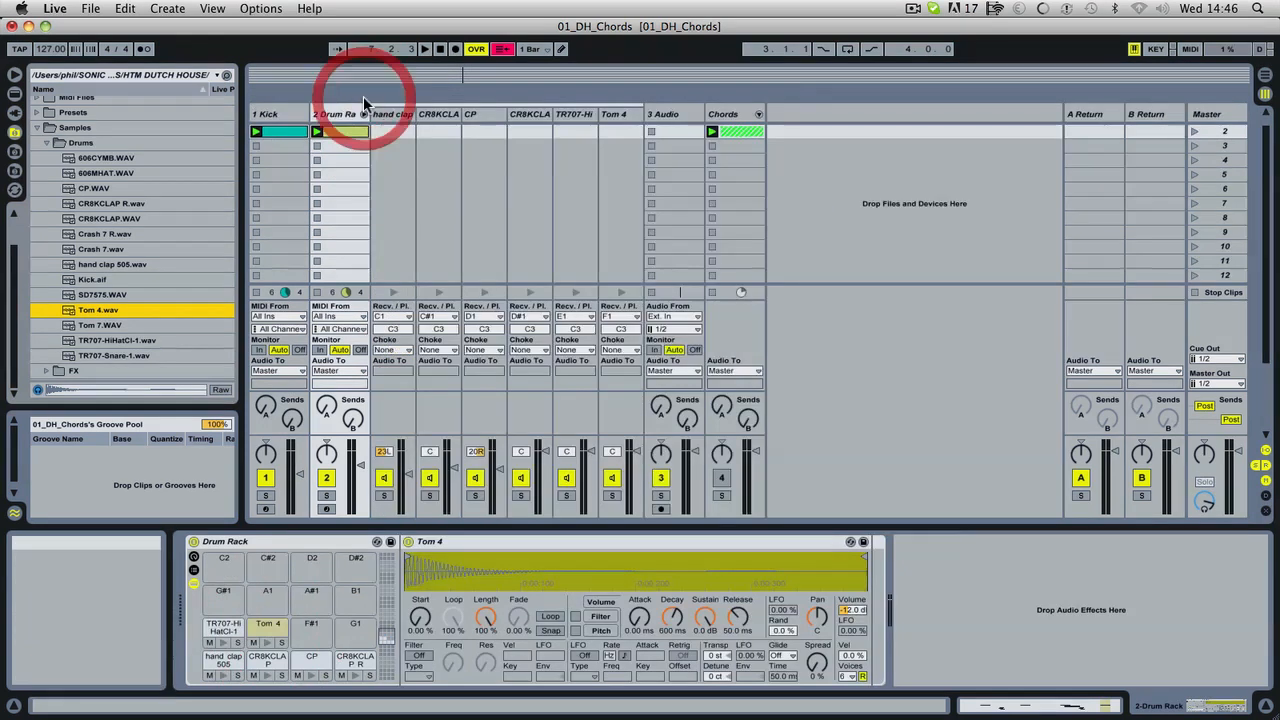
click(363, 113)
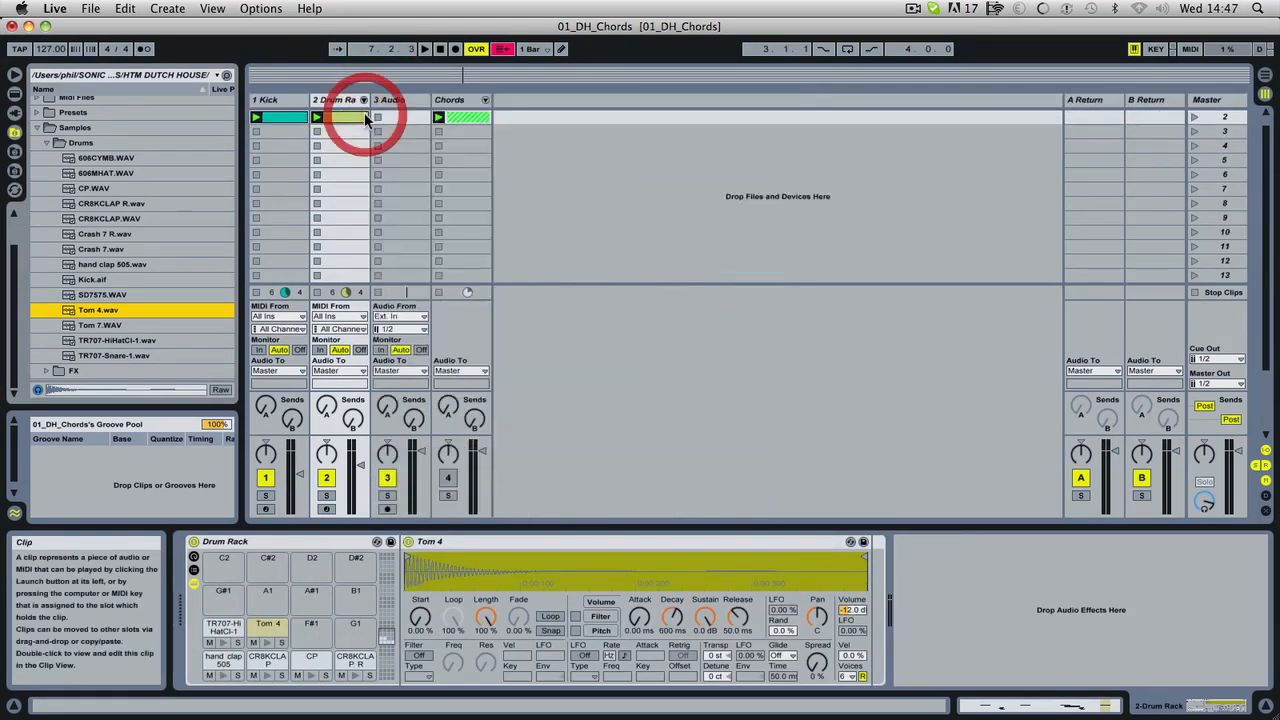
Add Tom 4 notes at 1.1.2, 1.1.4 and 1.2.3 in the Drum Rack clip while playing the loop.
click(352, 117)
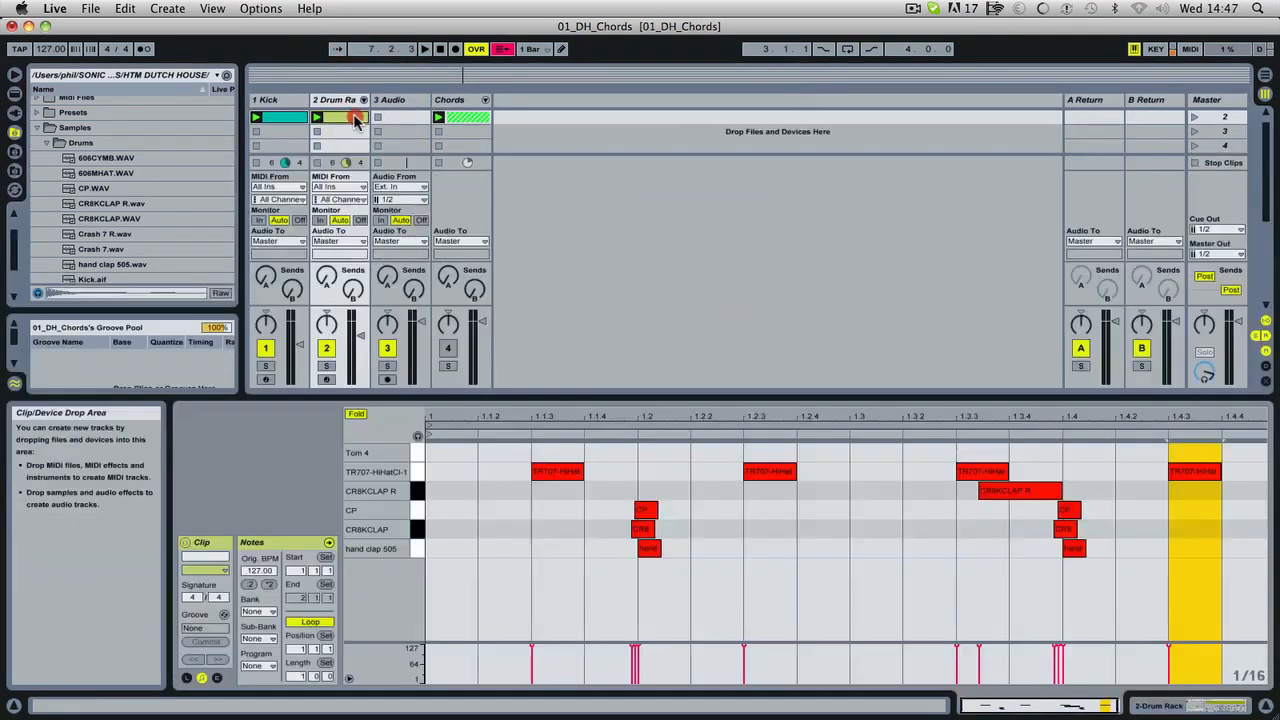
key(space)
double_click(492, 454)
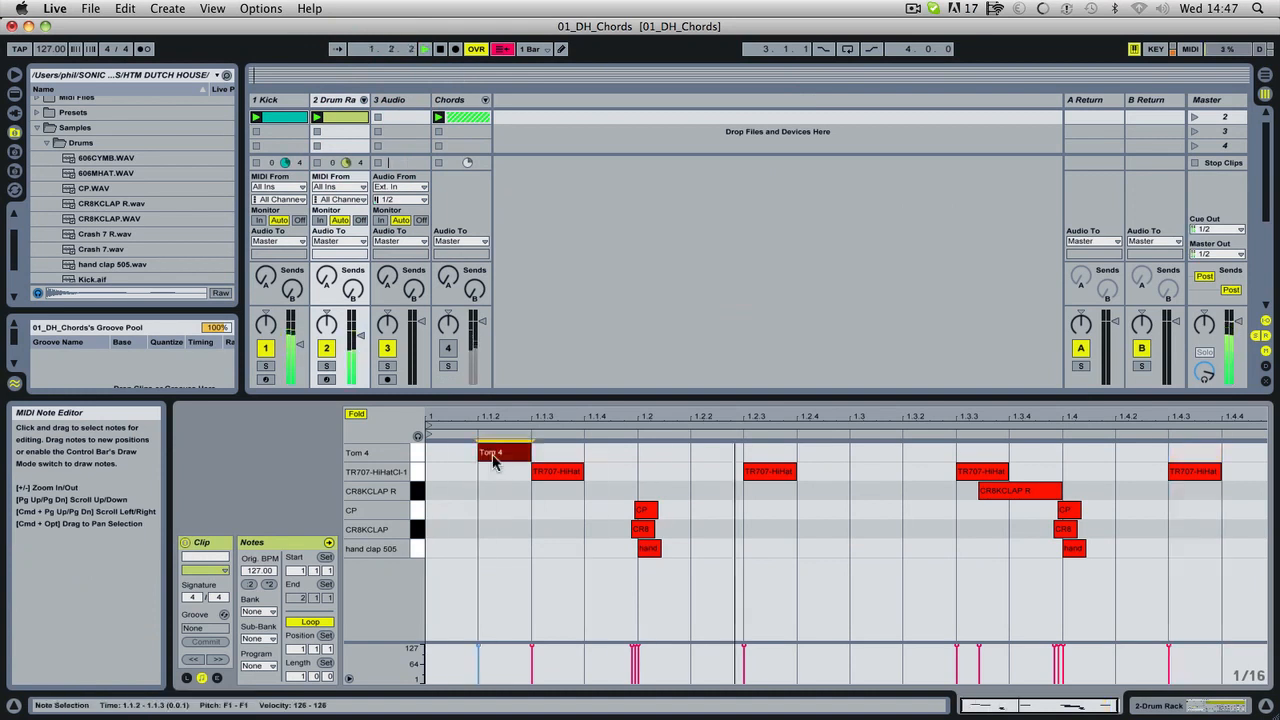
double_click(663, 454)
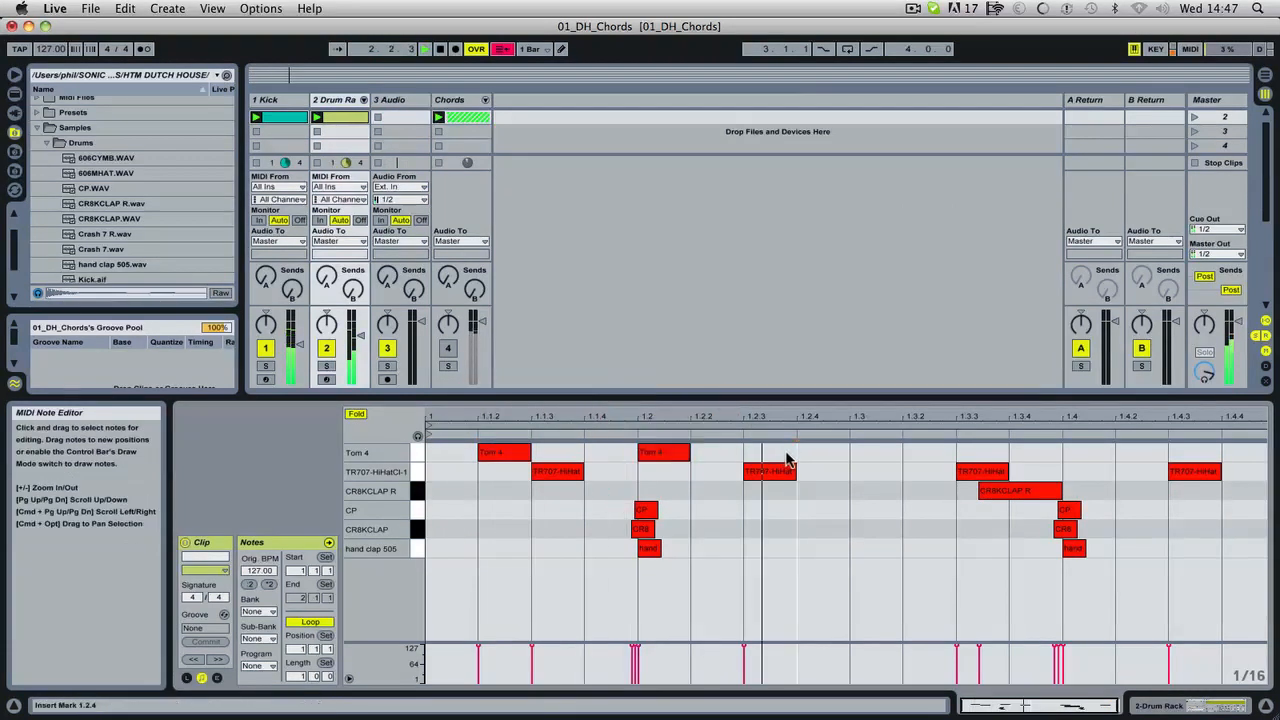
double_click(778, 455)
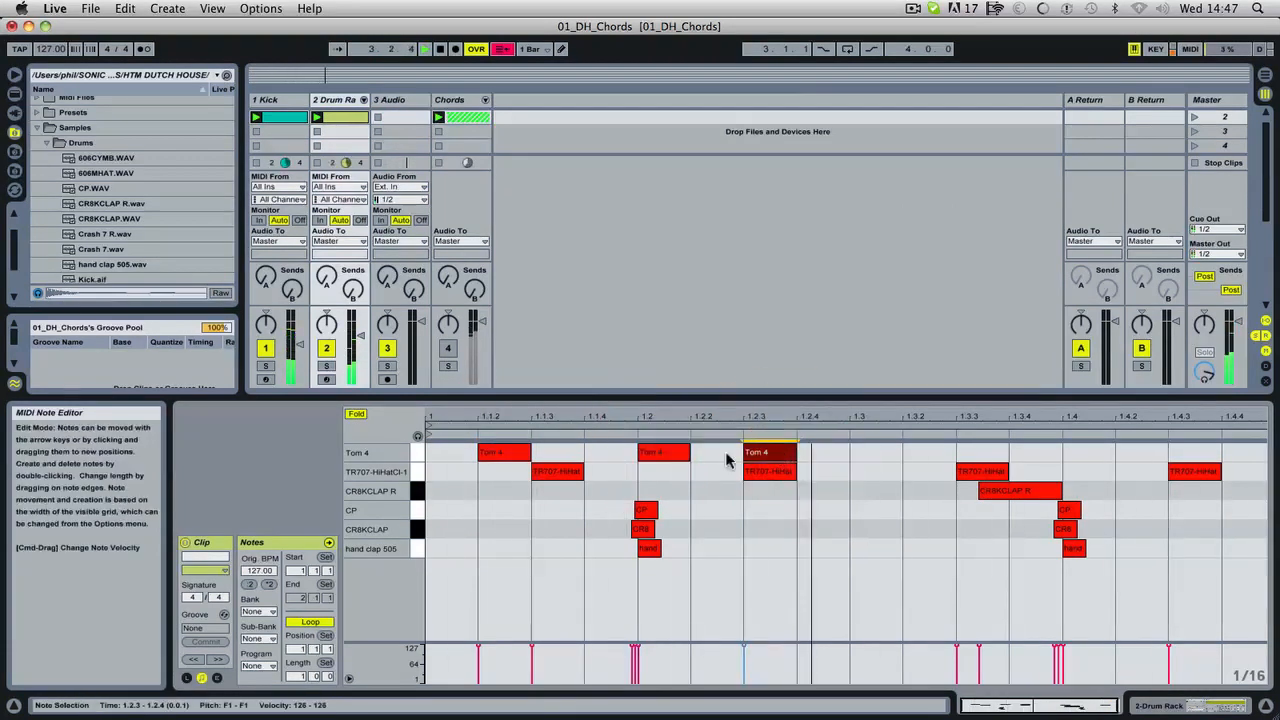
drag(677, 454, 614, 457)
drag(820, 463, 757, 462)
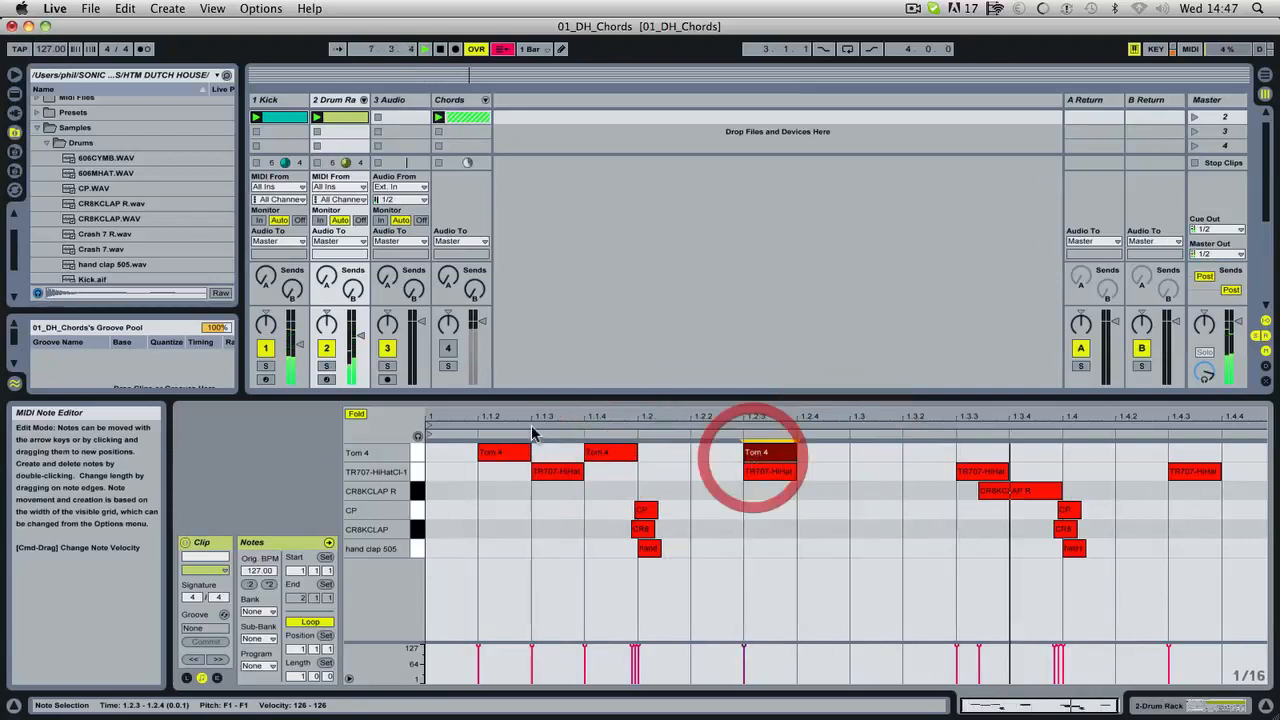
Unfold and solo the Chords group, shorten the CHORDS clip's loop to two beats from 2.3 to 3, and play it.
click(485, 100)
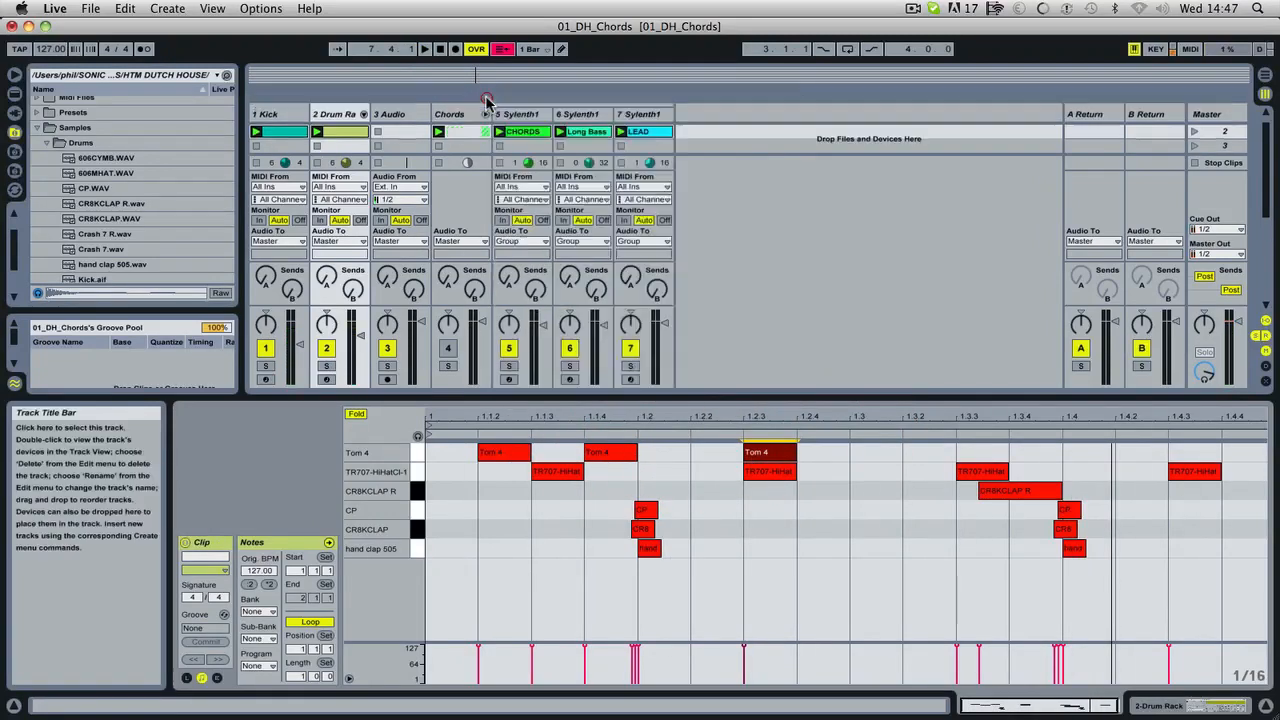
click(448, 365)
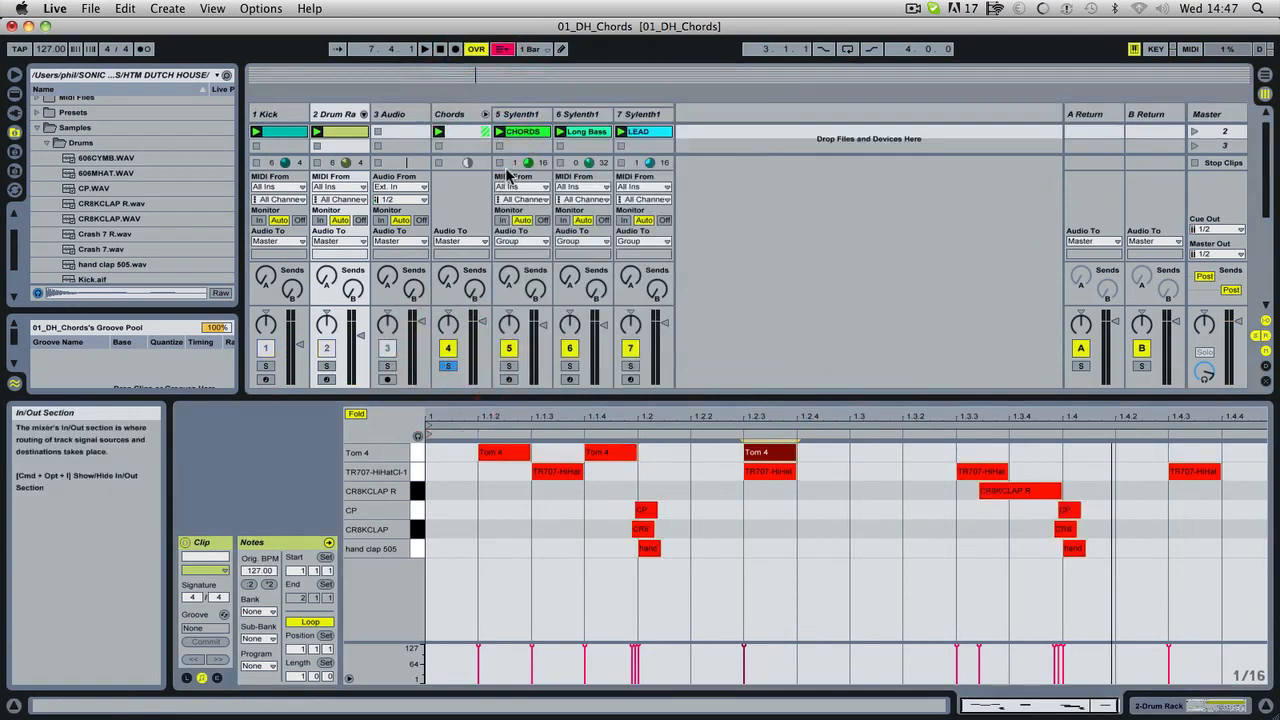
click(522, 132)
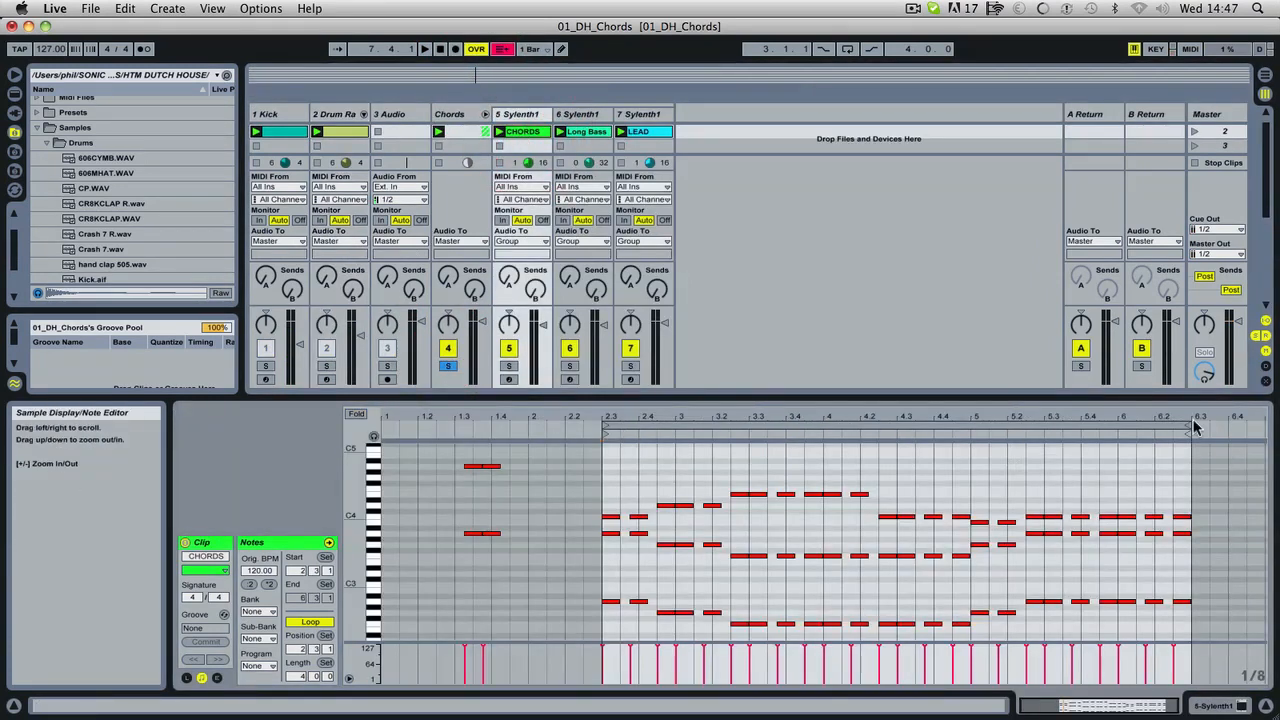
drag(1189, 429, 674, 490)
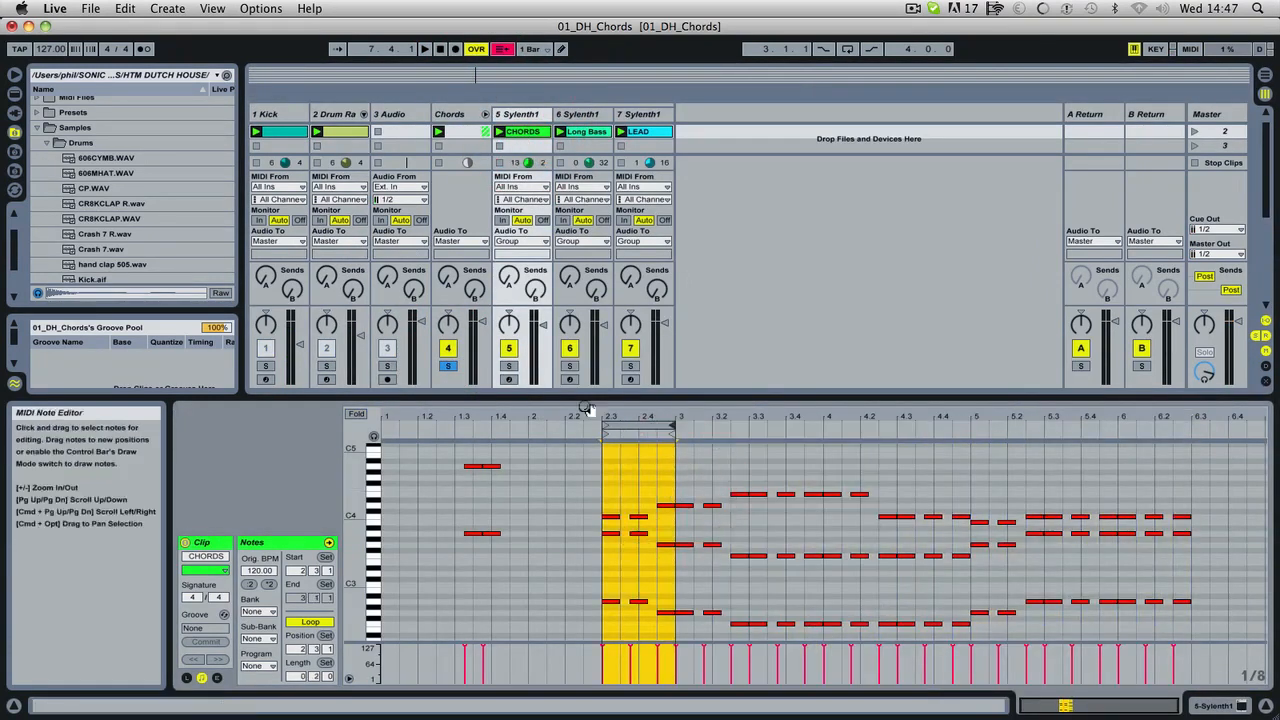
key(space)
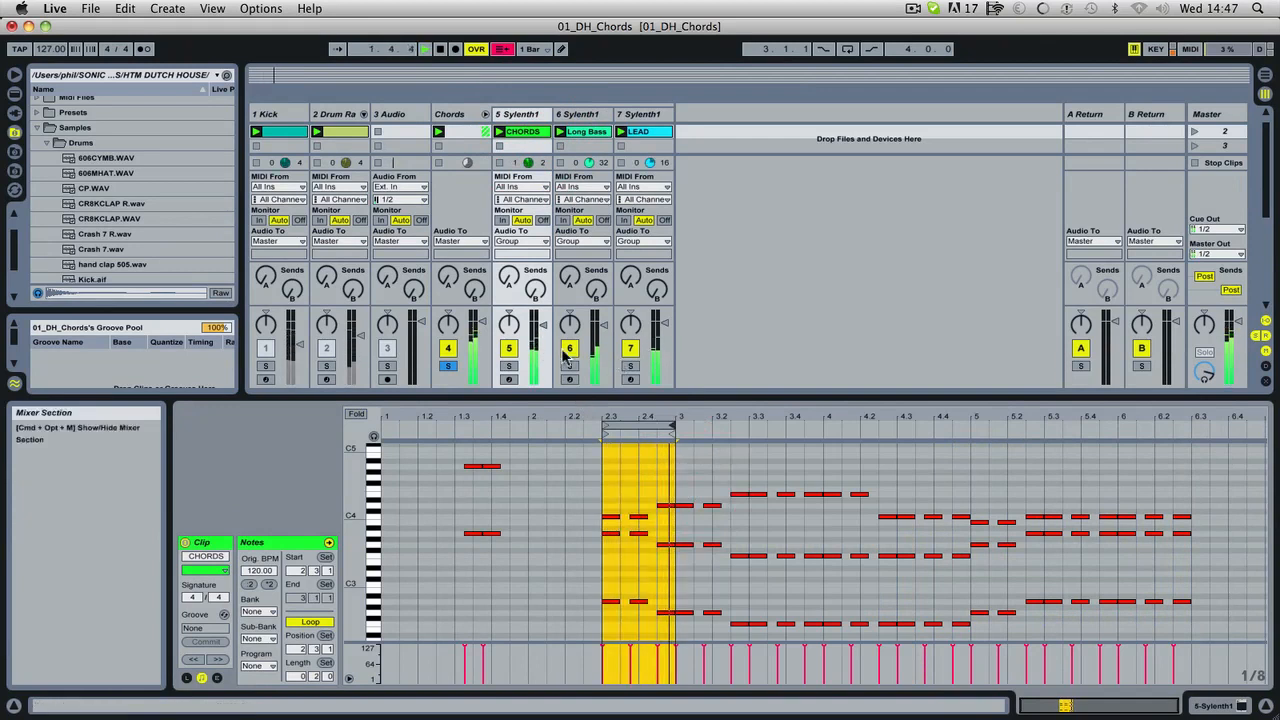
Mute the Long Bass and LEAD tracks, solo the Drum Rack track alongside the chords and lower the Chords group to about -12 dB.
click(570, 365)
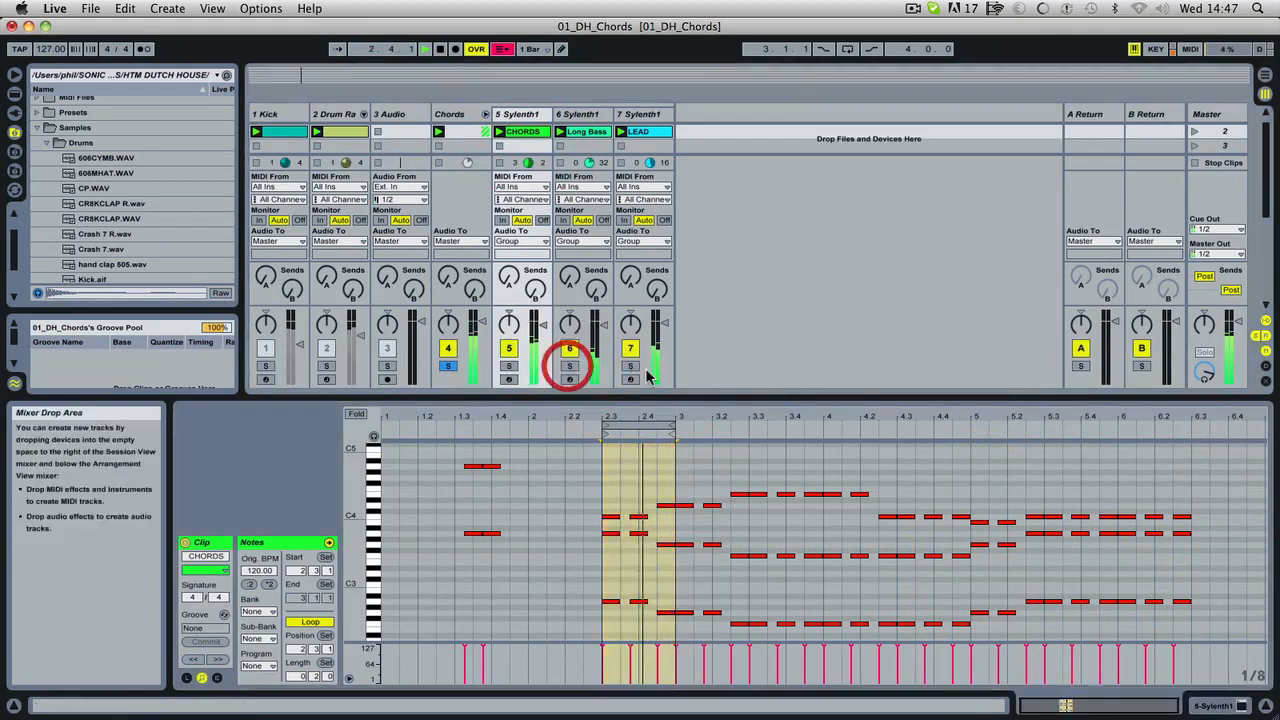
click(570, 349)
click(630, 349)
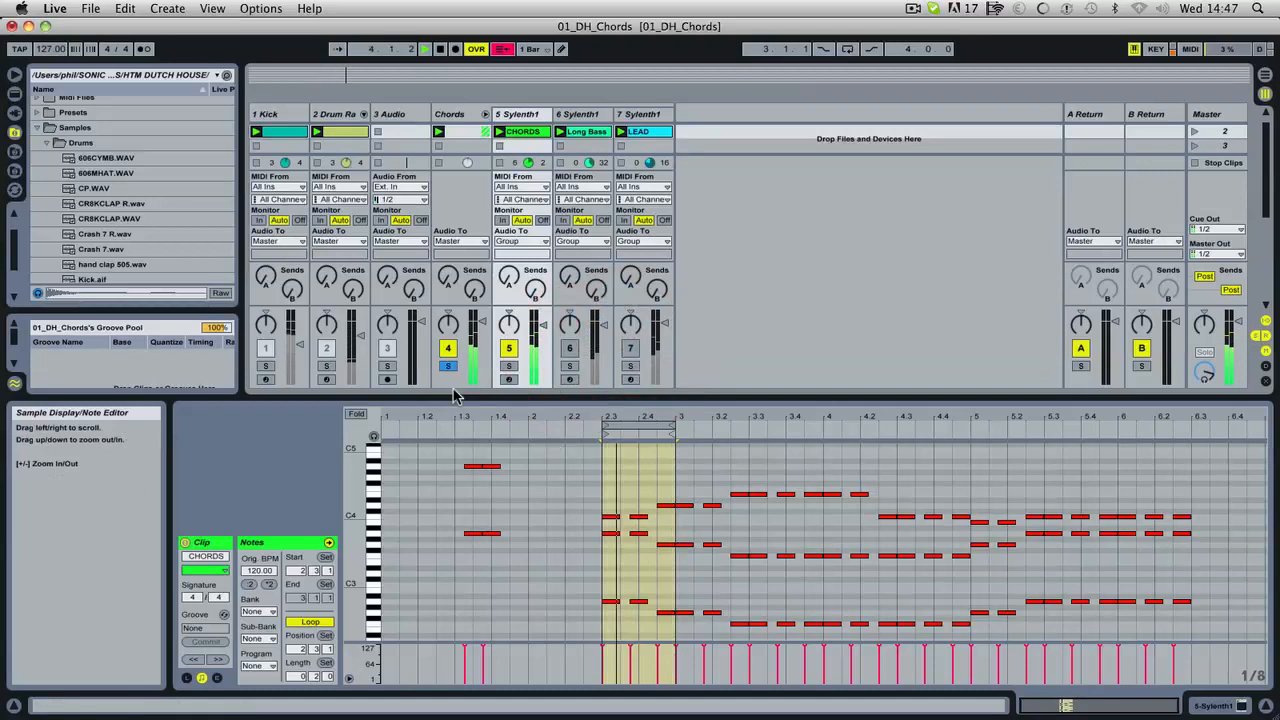
click(326, 366)
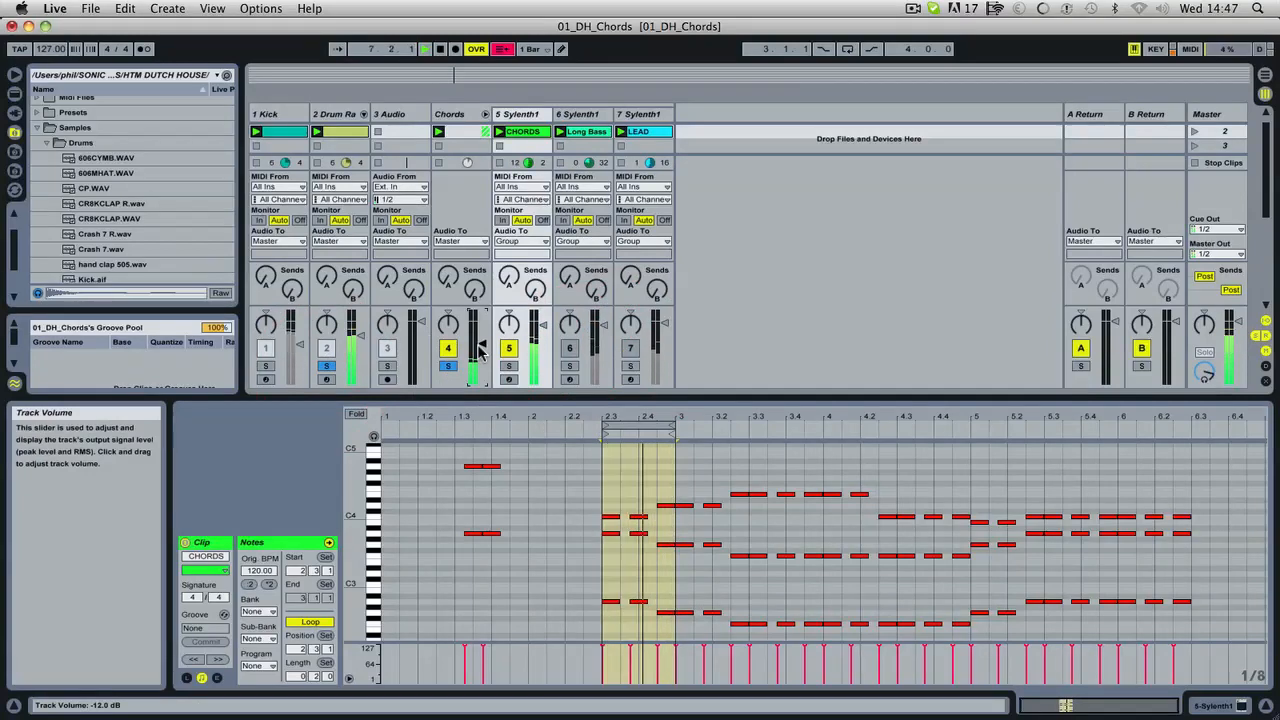
Move the Tom 4 note at 1.1.2 to 1.1.1 and add Tom 4 notes at 1.3.1, 1.3.4 and 1.4.3.
click(341, 131)
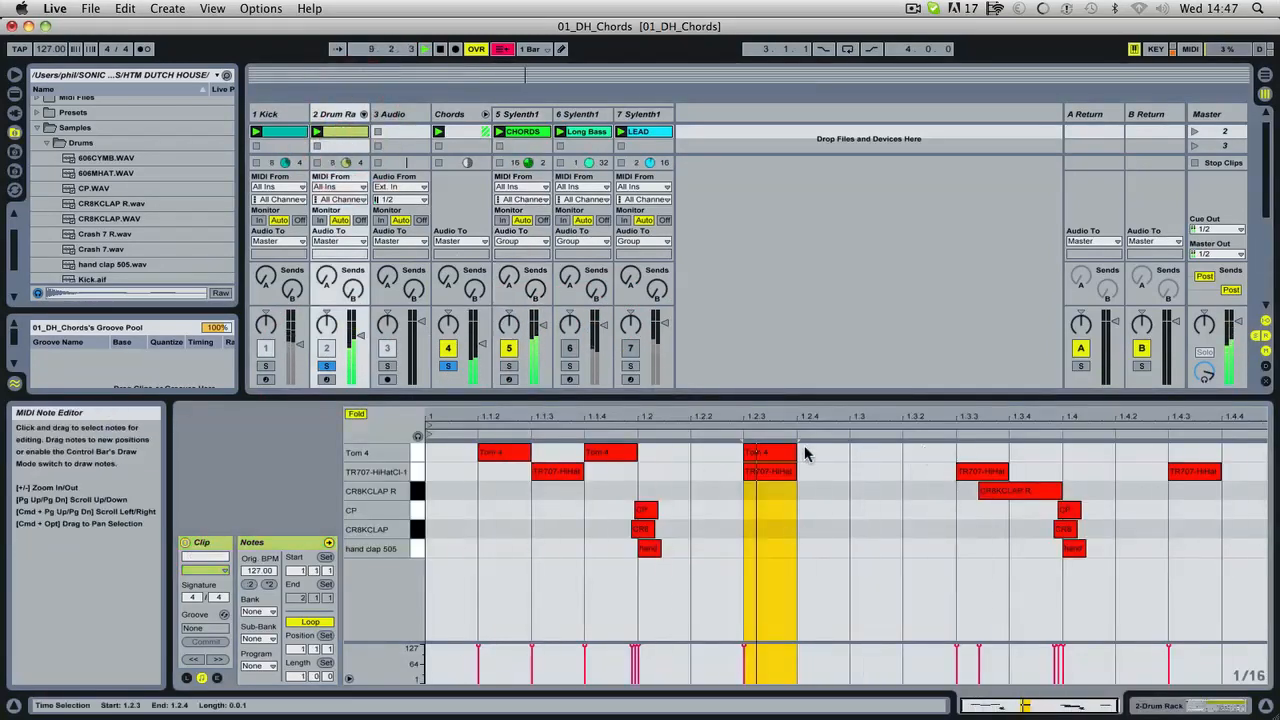
drag(508, 456, 478, 452)
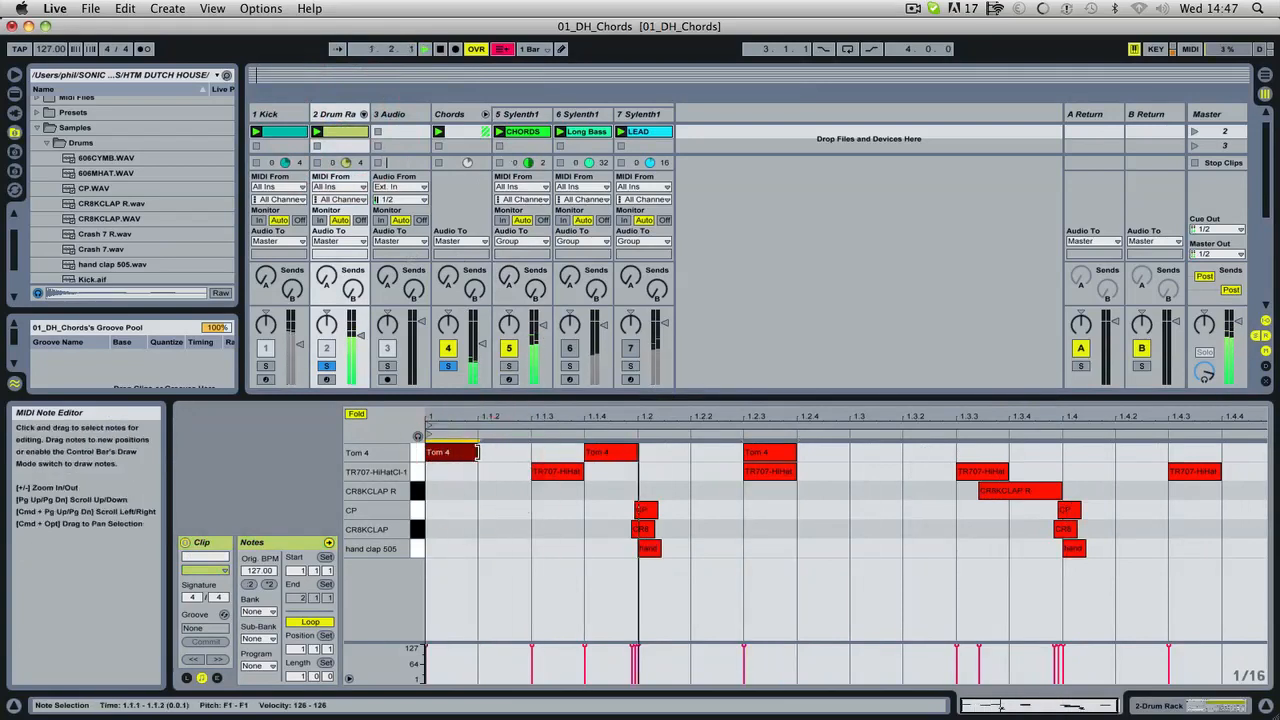
double_click(858, 451)
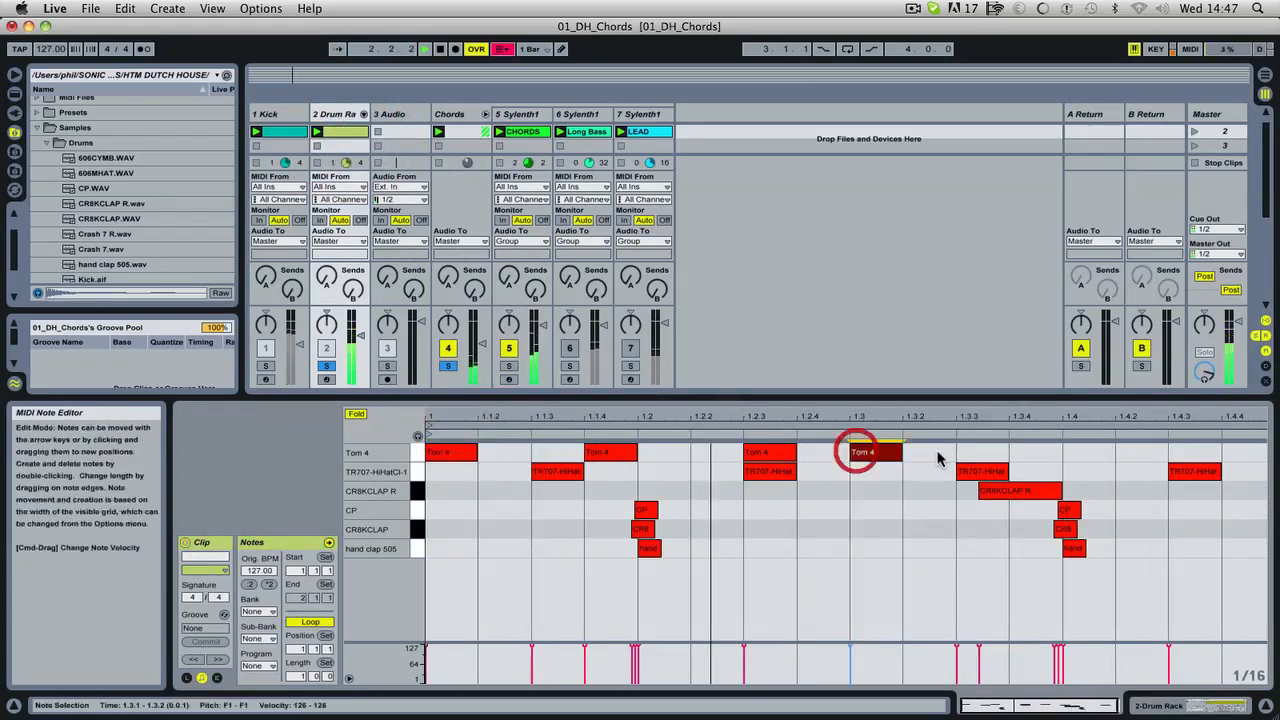
double_click(1081, 449)
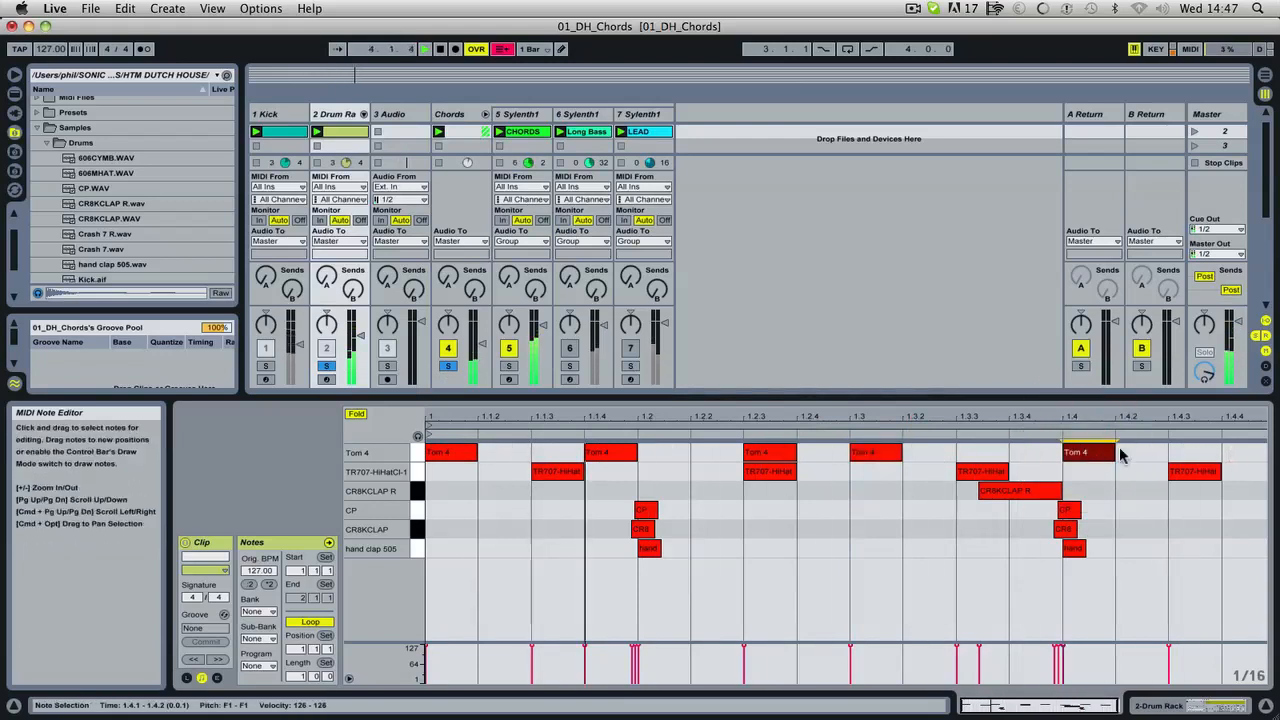
drag(1108, 451, 1060, 451)
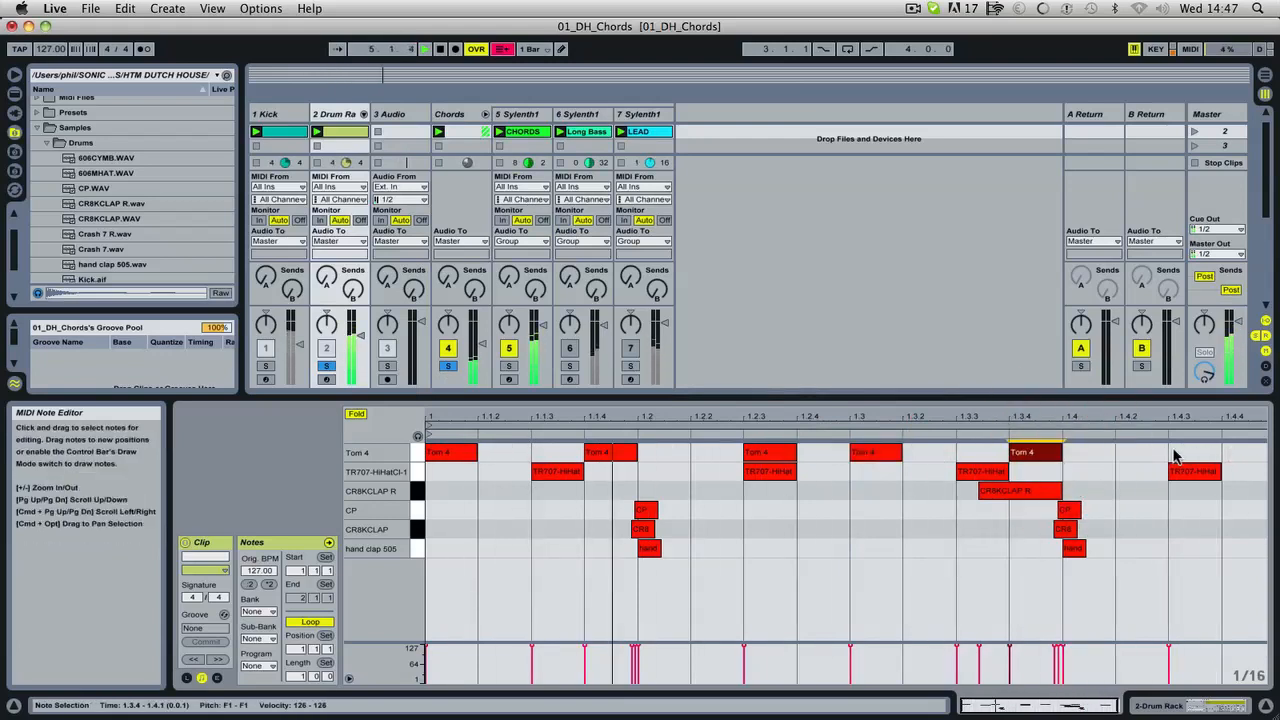
double_click(1175, 456)
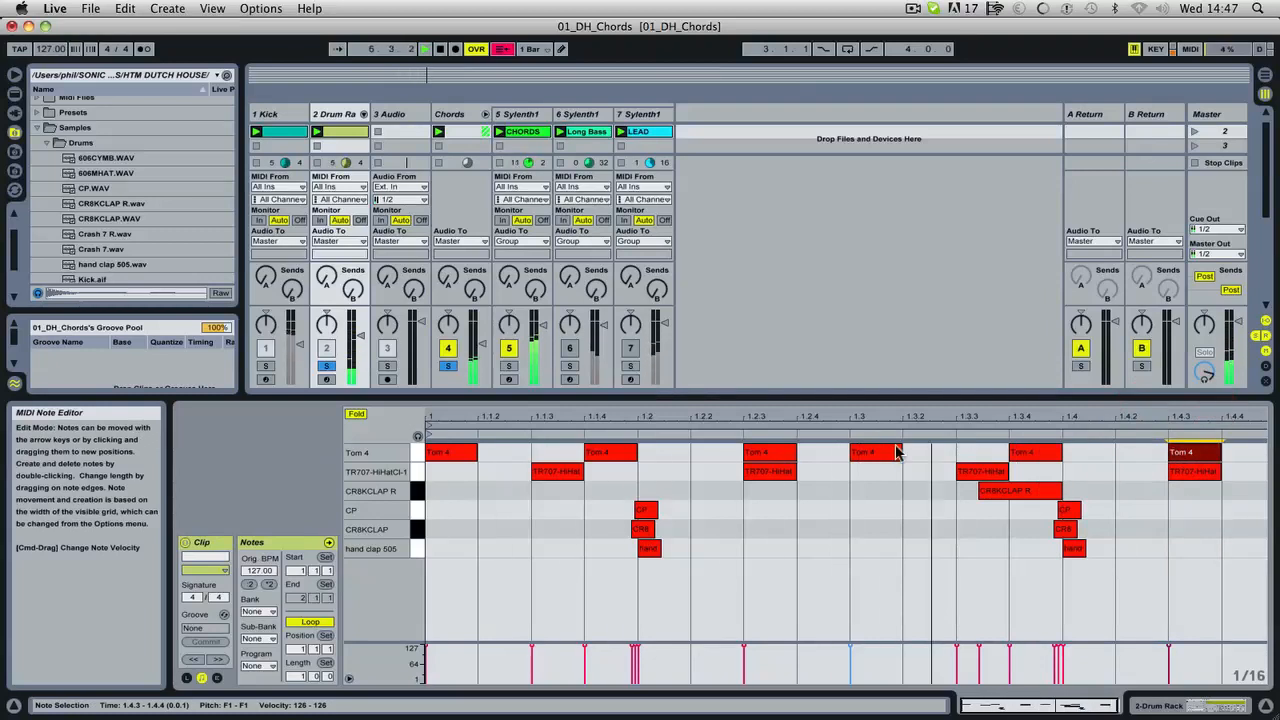
Solo the Kick track too, move the Tom 4 notes at 1.1.1 and 1.3.1 to 1.1.2 and 1.3.2, and play the pattern.
click(445, 456)
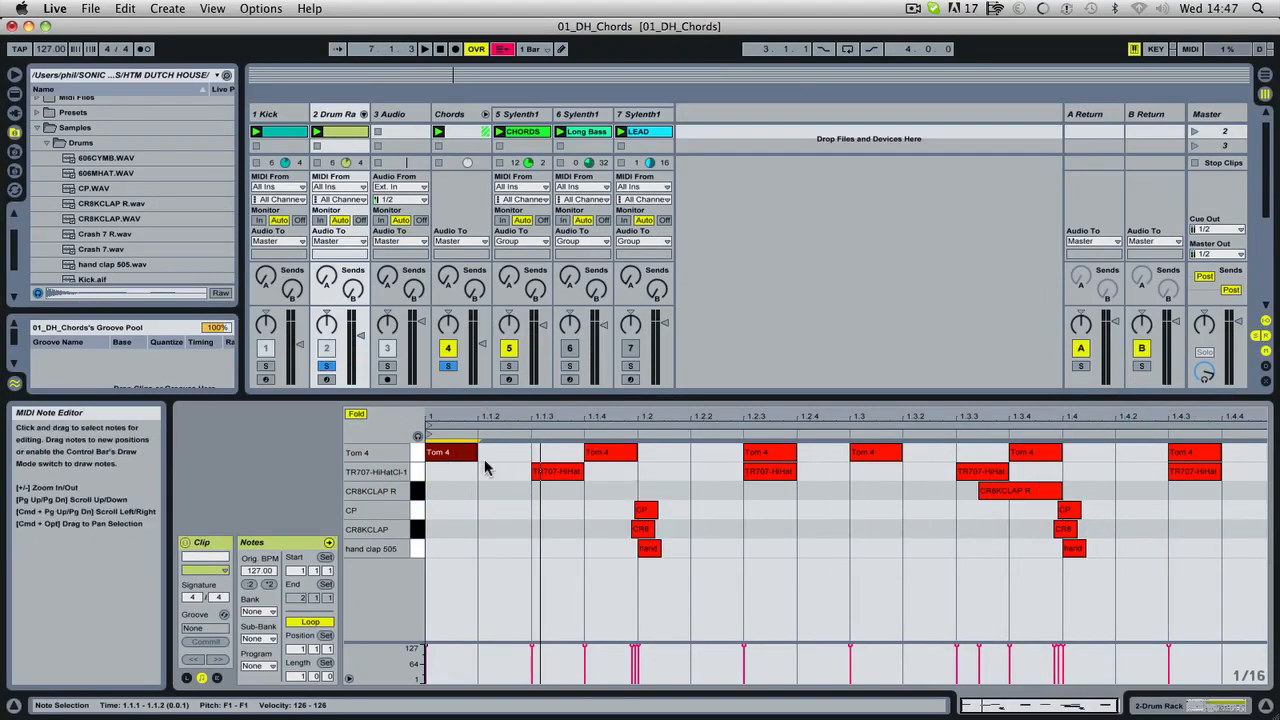
click(265, 367)
key(space)
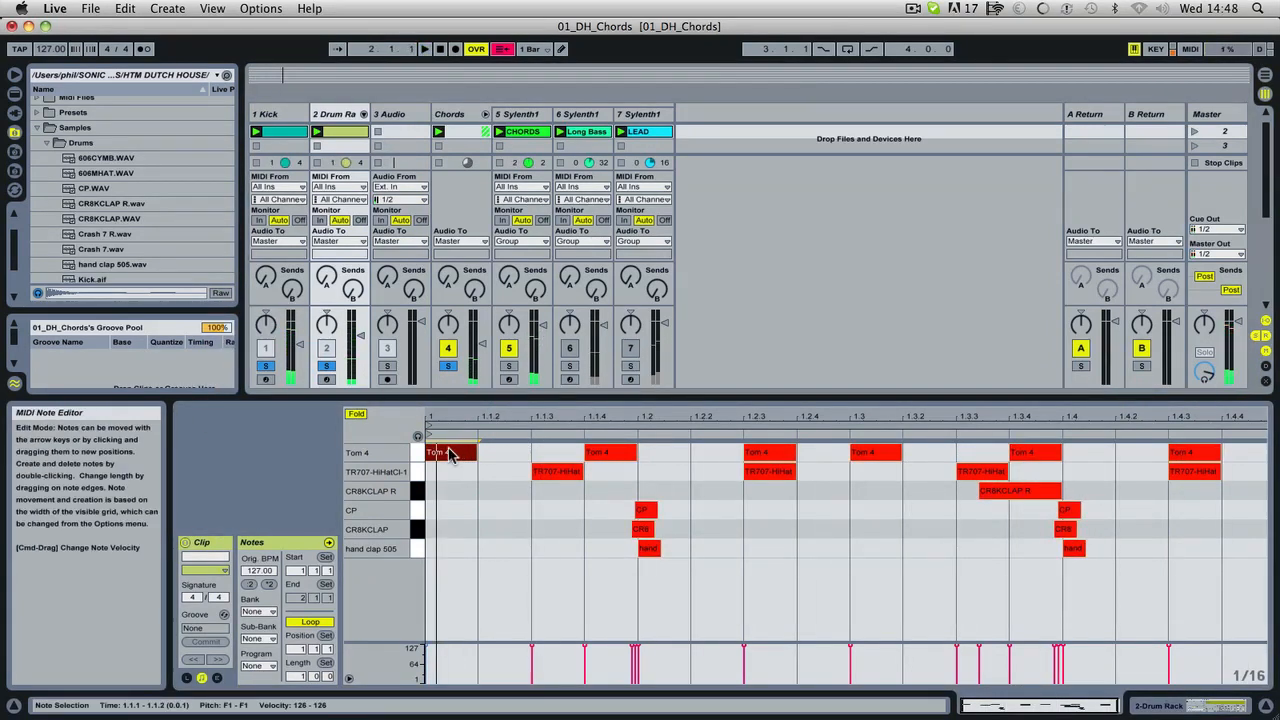
drag(450, 455, 486, 457)
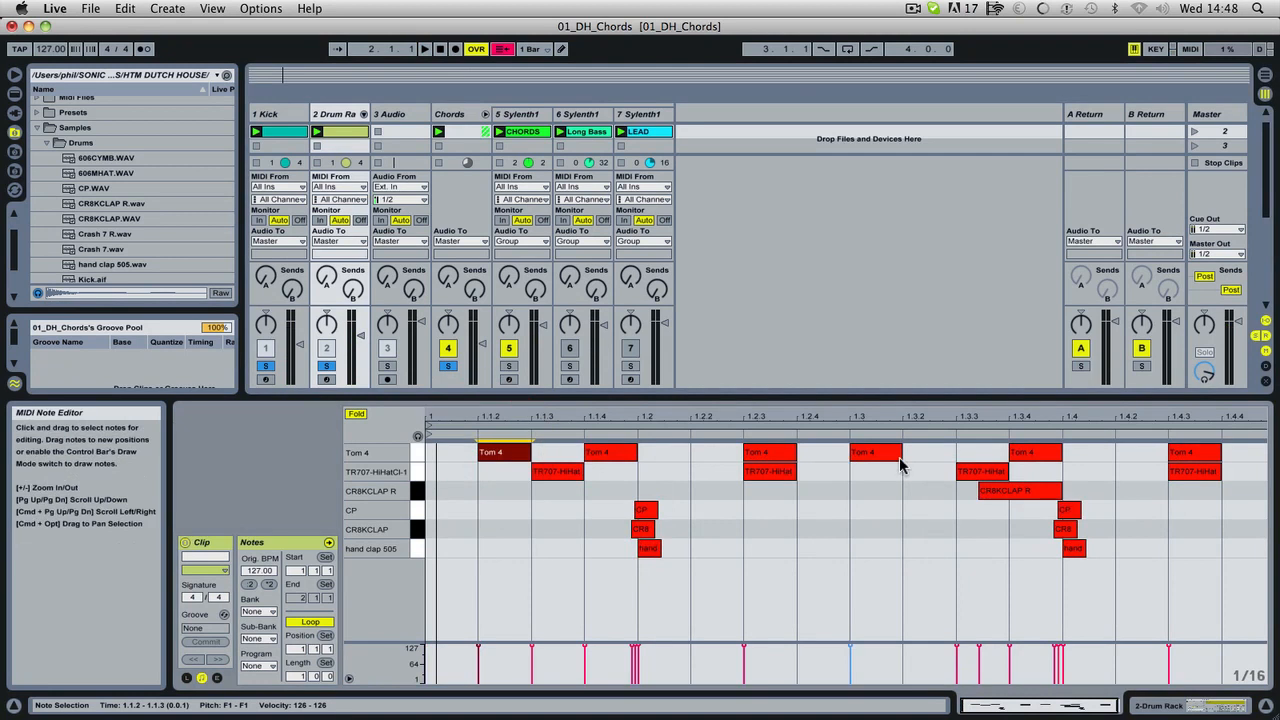
drag(898, 460, 926, 463)
click(921, 459)
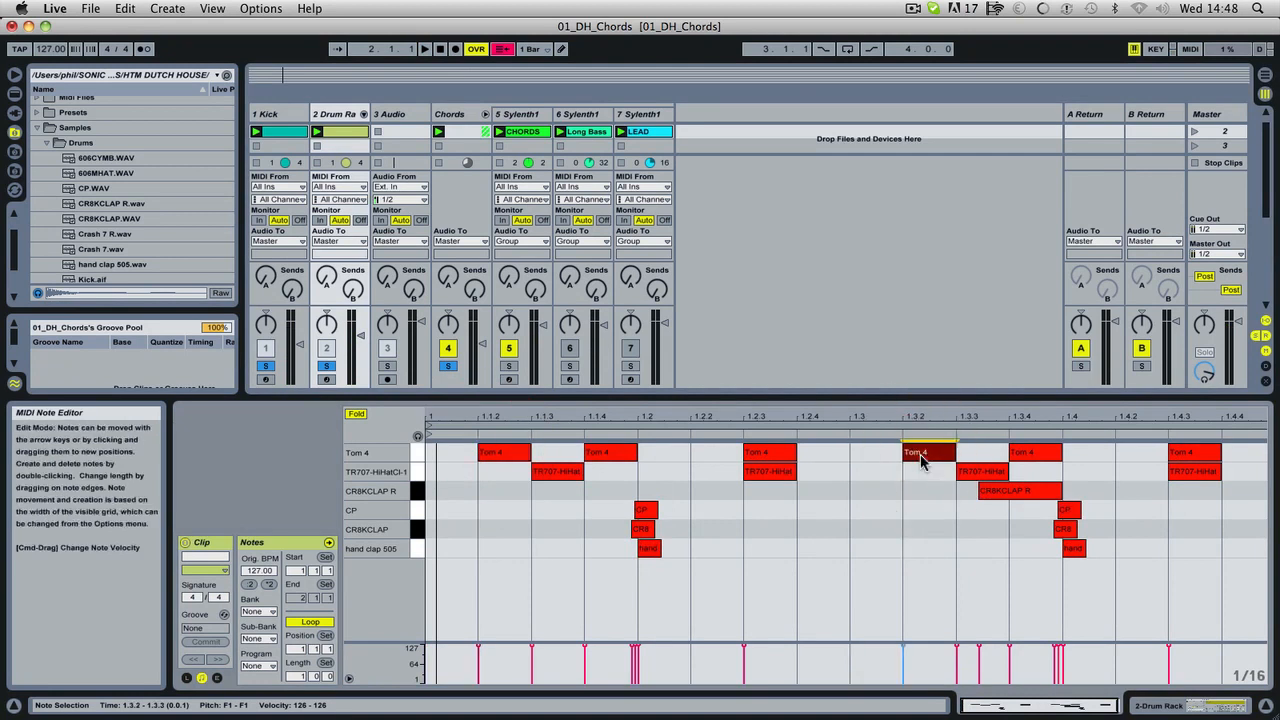
key(space)
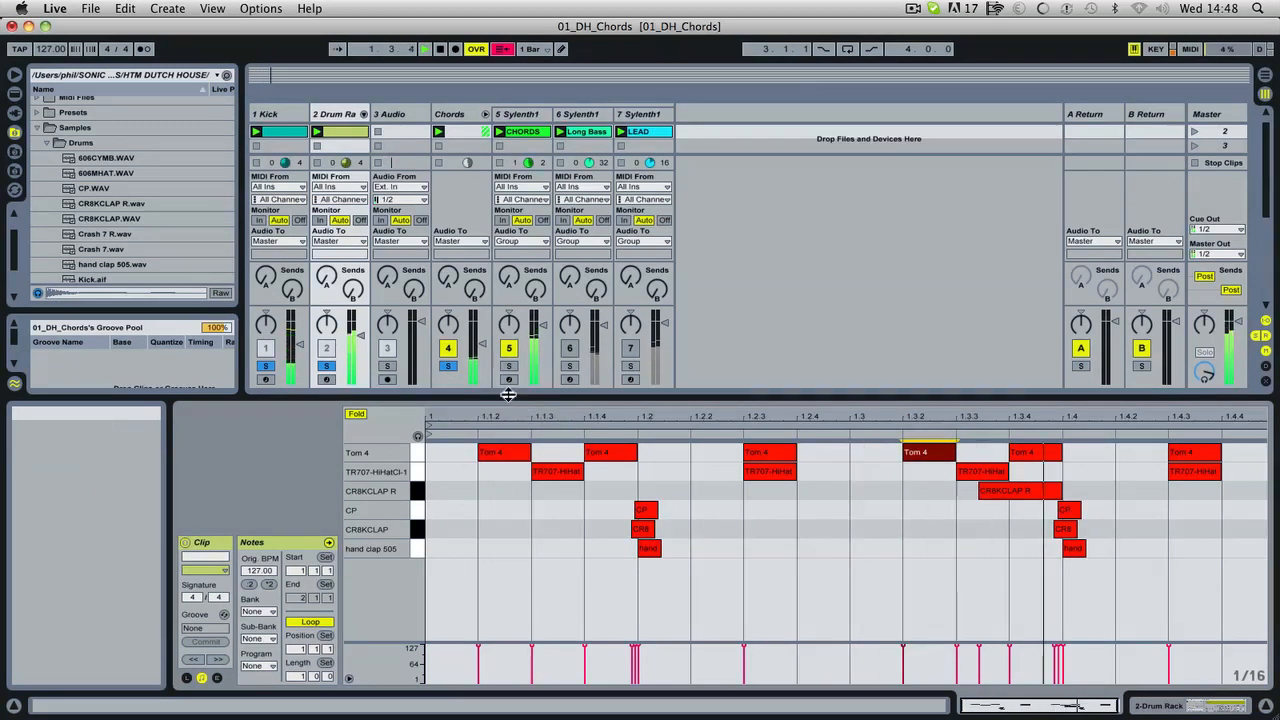
Take the Chords group out of solo and transpose the Tom 4 sample to -18 st while the drums play.
key(space)
click(453, 367)
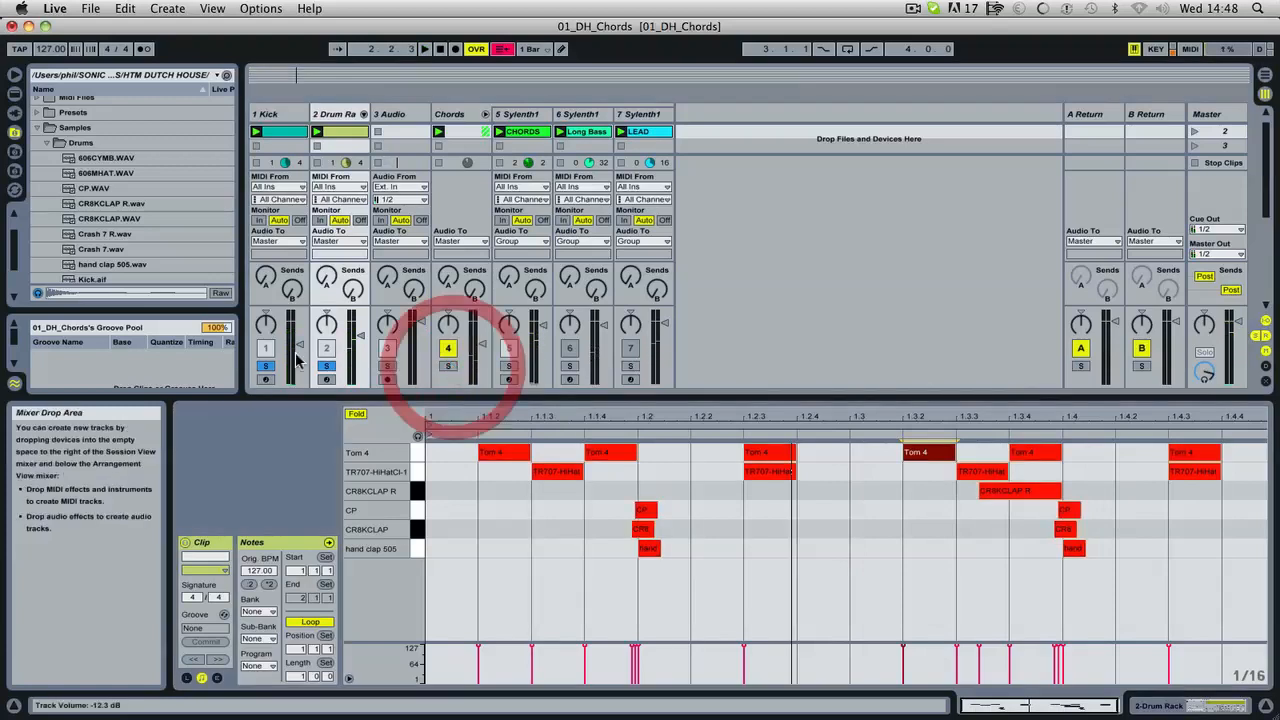
key(space)
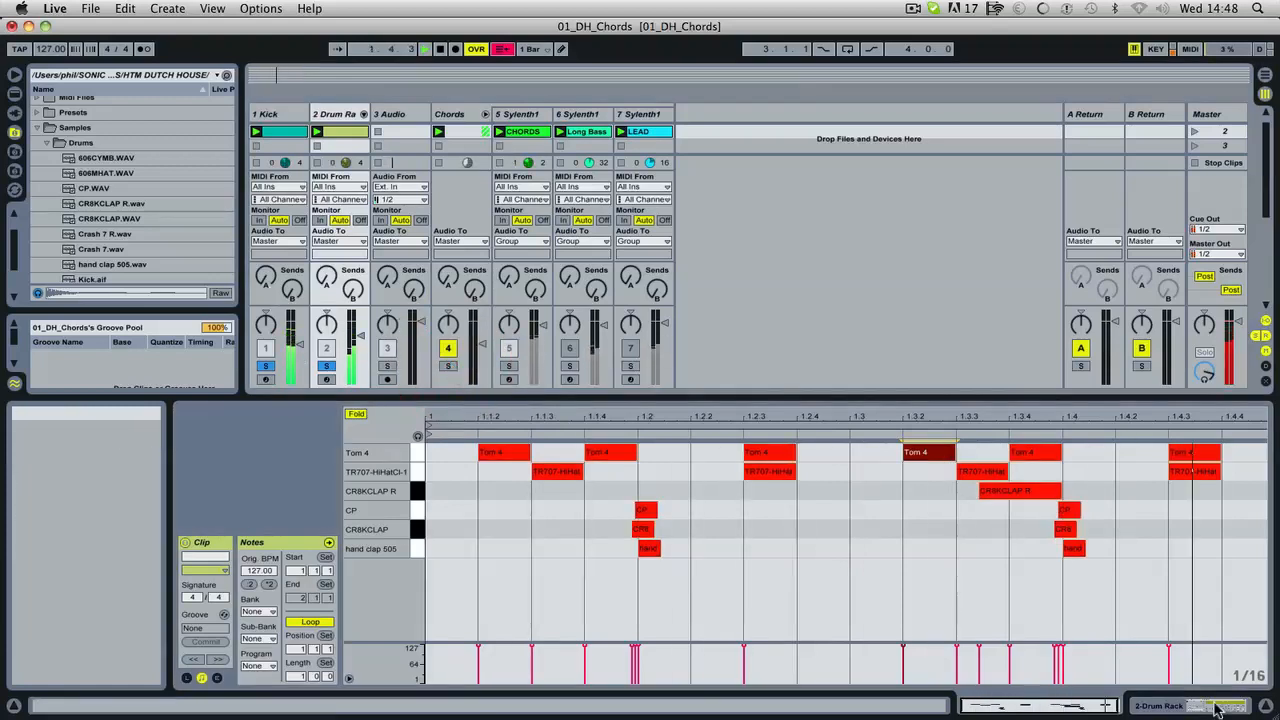
click(1255, 703)
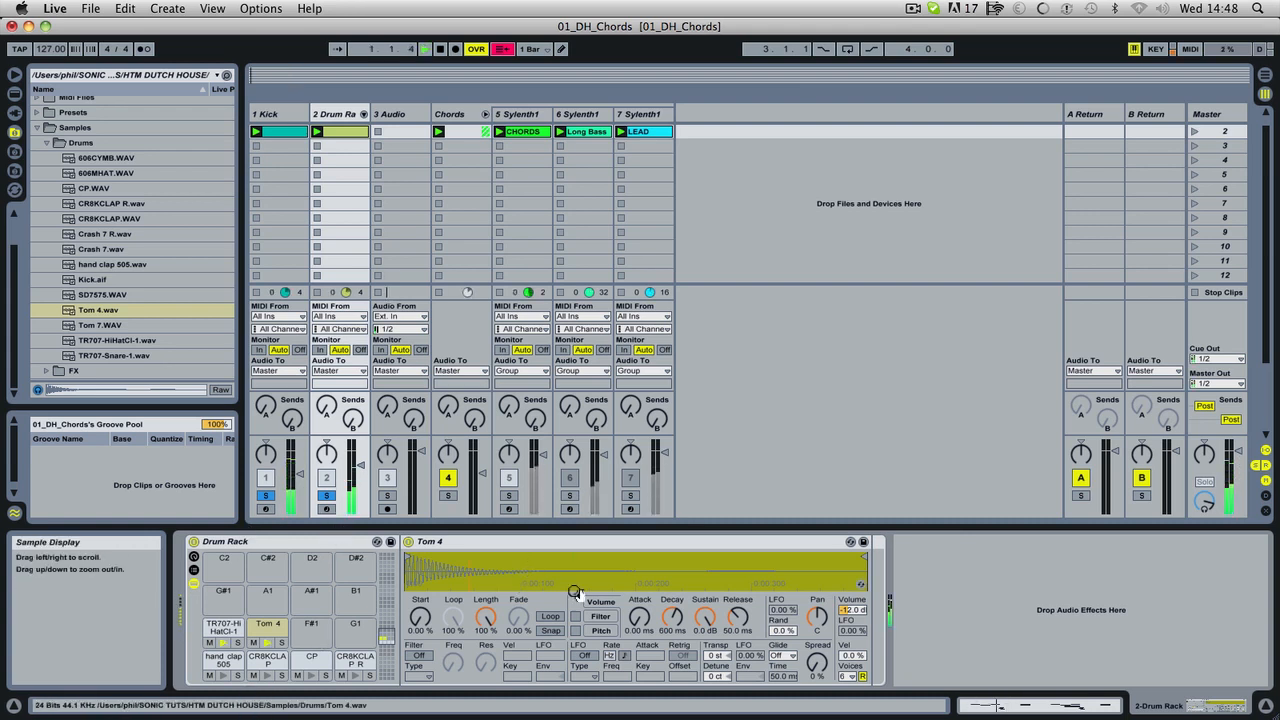
mouse_move(720, 655)
mouse_down()
mouse_move(720, 700)
mouse_move(717, 657)
mouse_up()
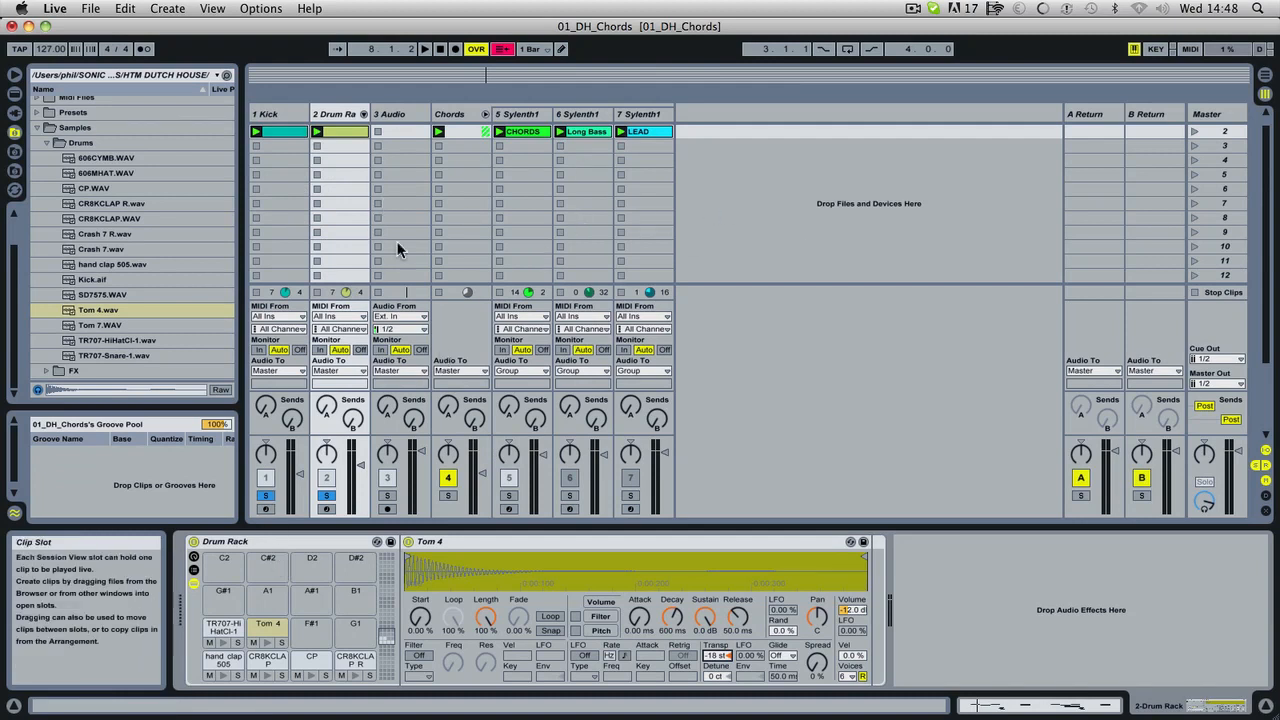
Turn off solo on the Kick and Drum Rack tracks and play the drums together with the chords.
click(267, 496)
click(326, 495)
key(space)
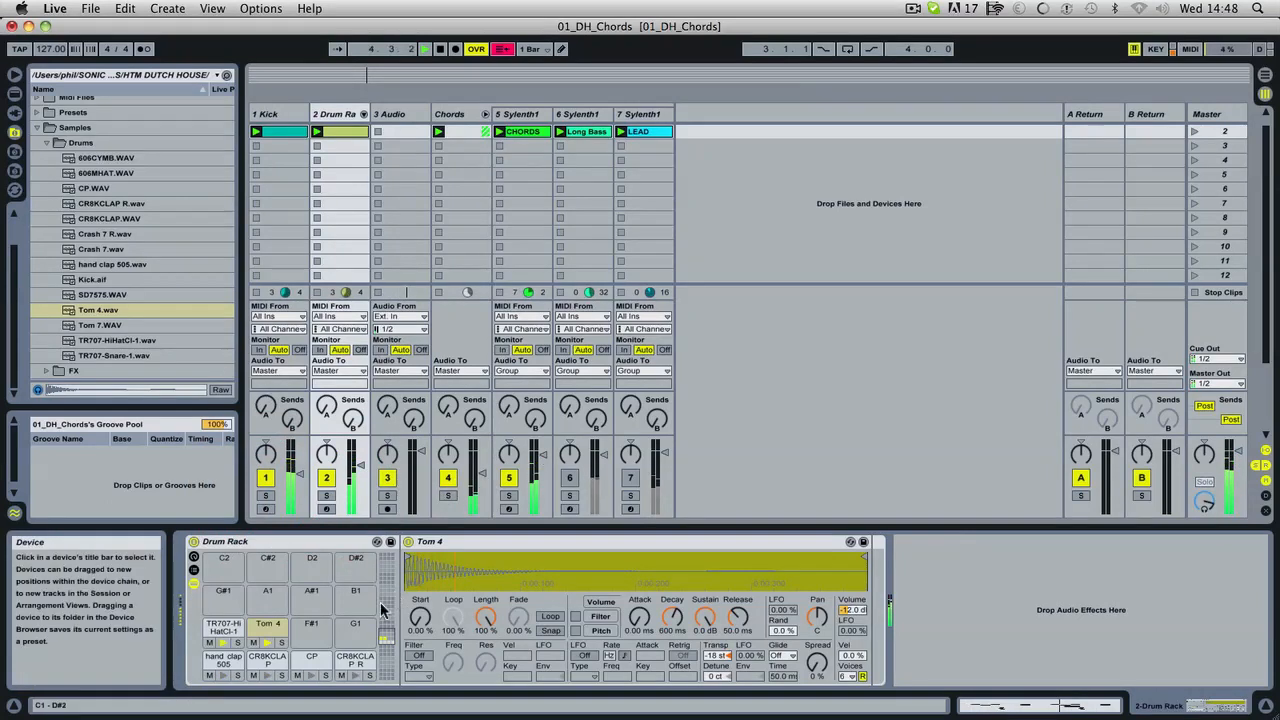
Solo the Tom 4 pad and the Drum Rack track to play the tom pattern alone.
click(282, 643)
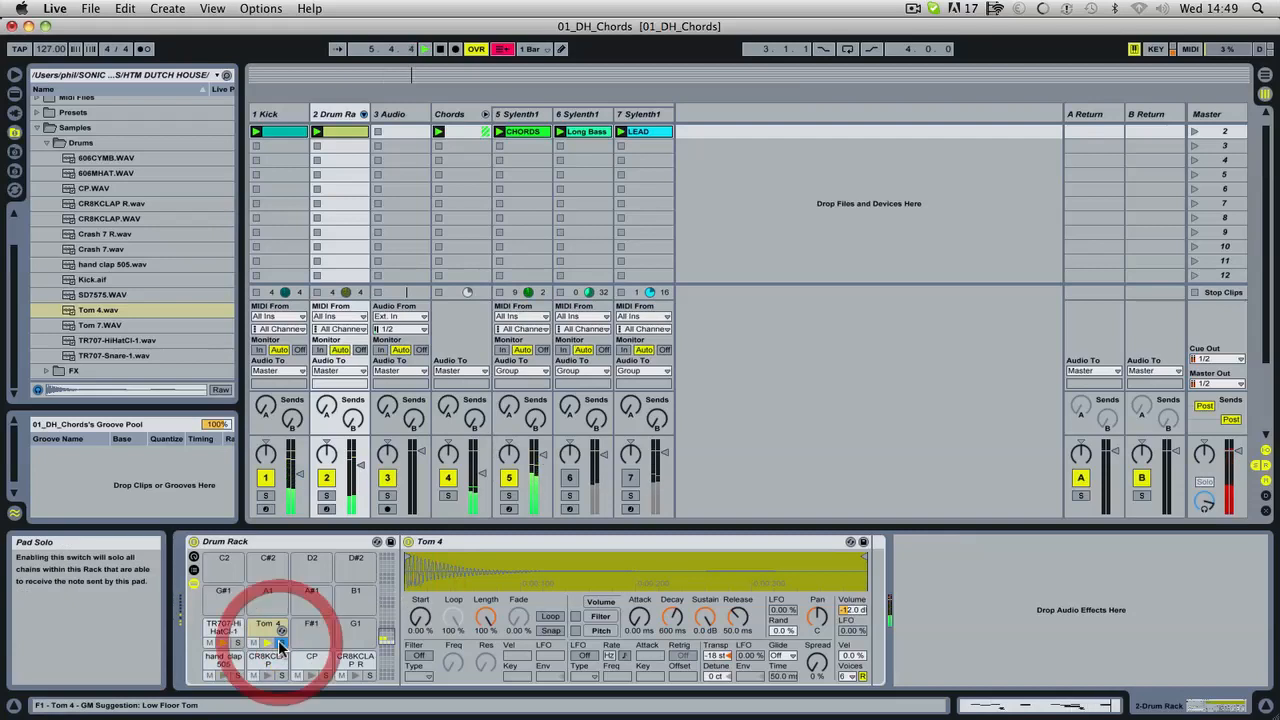
click(326, 495)
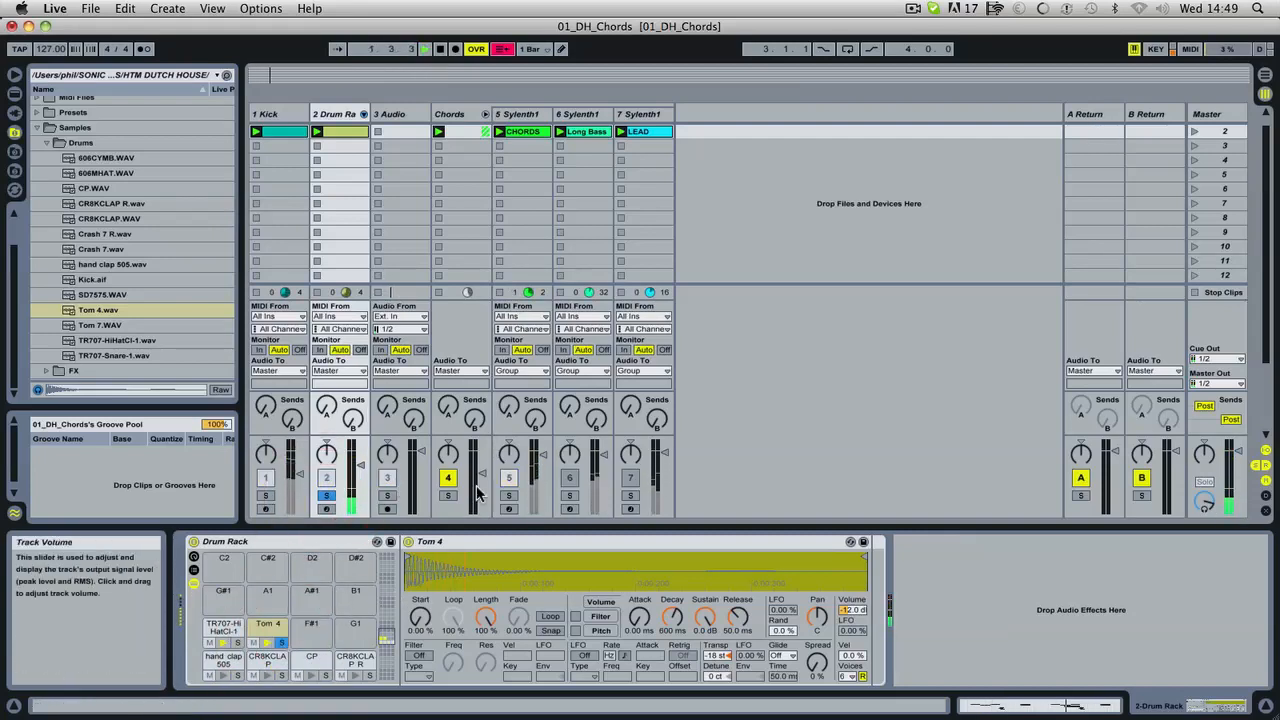